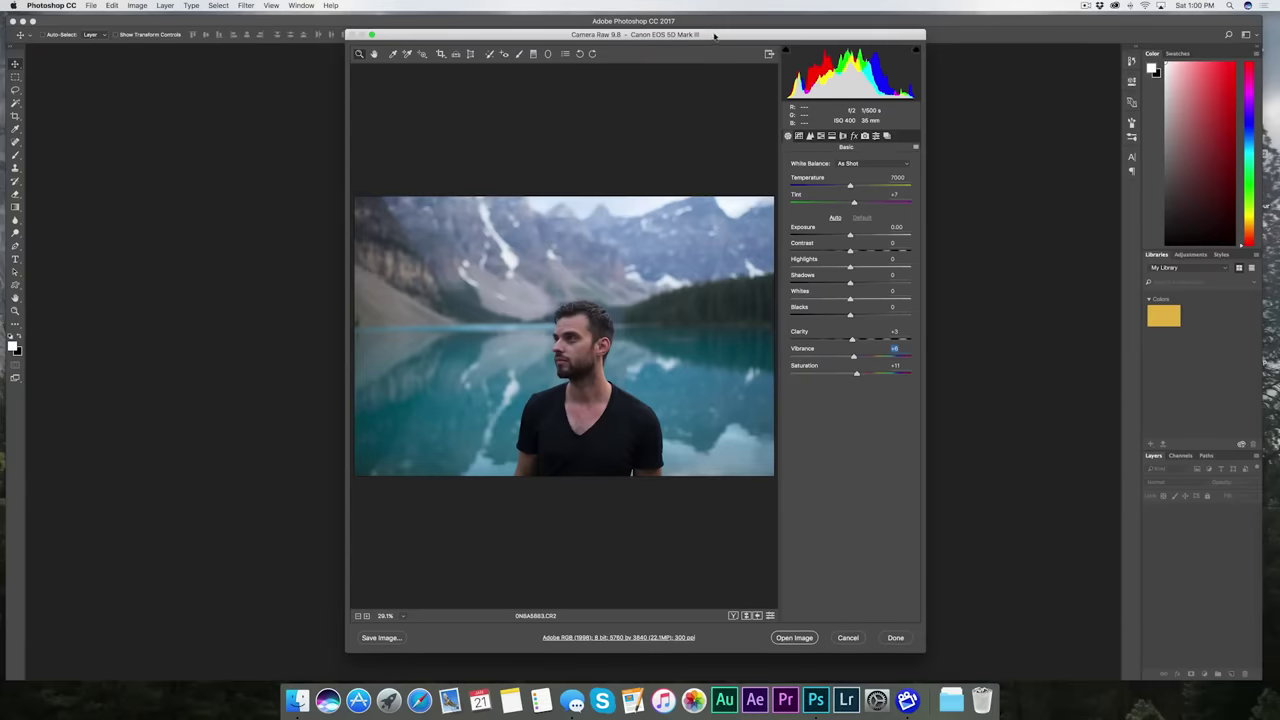
With Exposure +0.05 and Contrast +3, test Highlights at +100 and -100, then settle at -19
{"action": "left_click_drag", "start_coordinate": [714, 35], "coordinate": [711, 36]}
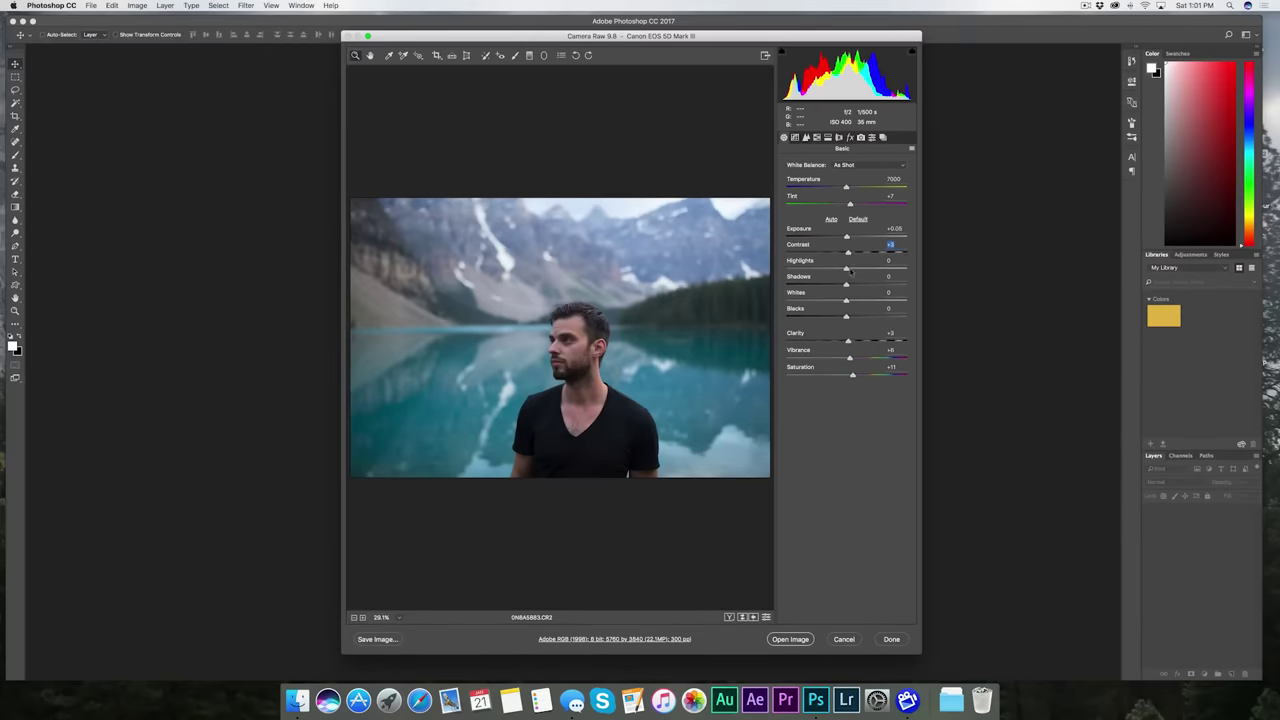
{"action": "left_click_drag", "start_coordinate": [850, 270], "coordinate": [849, 270]}
{"action": "left_click_drag", "start_coordinate": [847, 272], "coordinate": [917, 273]}
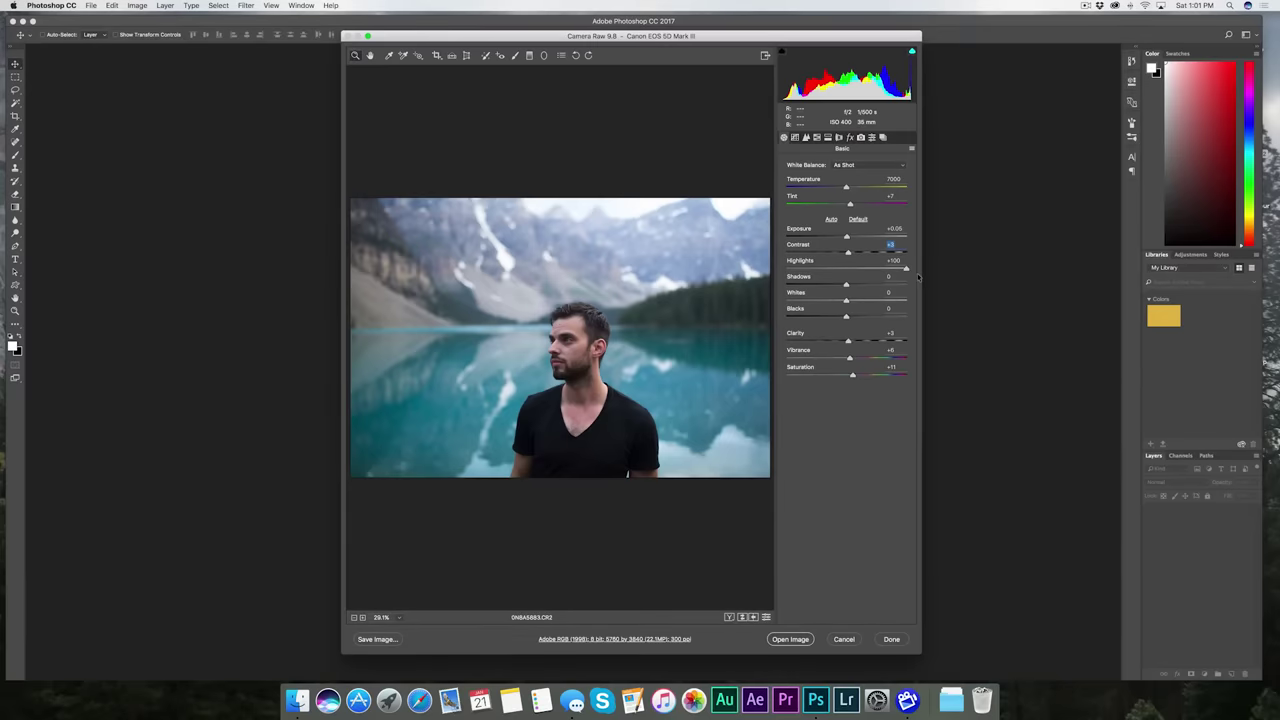
{"action": "left_click_drag", "start_coordinate": [917, 273], "coordinate": [834, 273]}
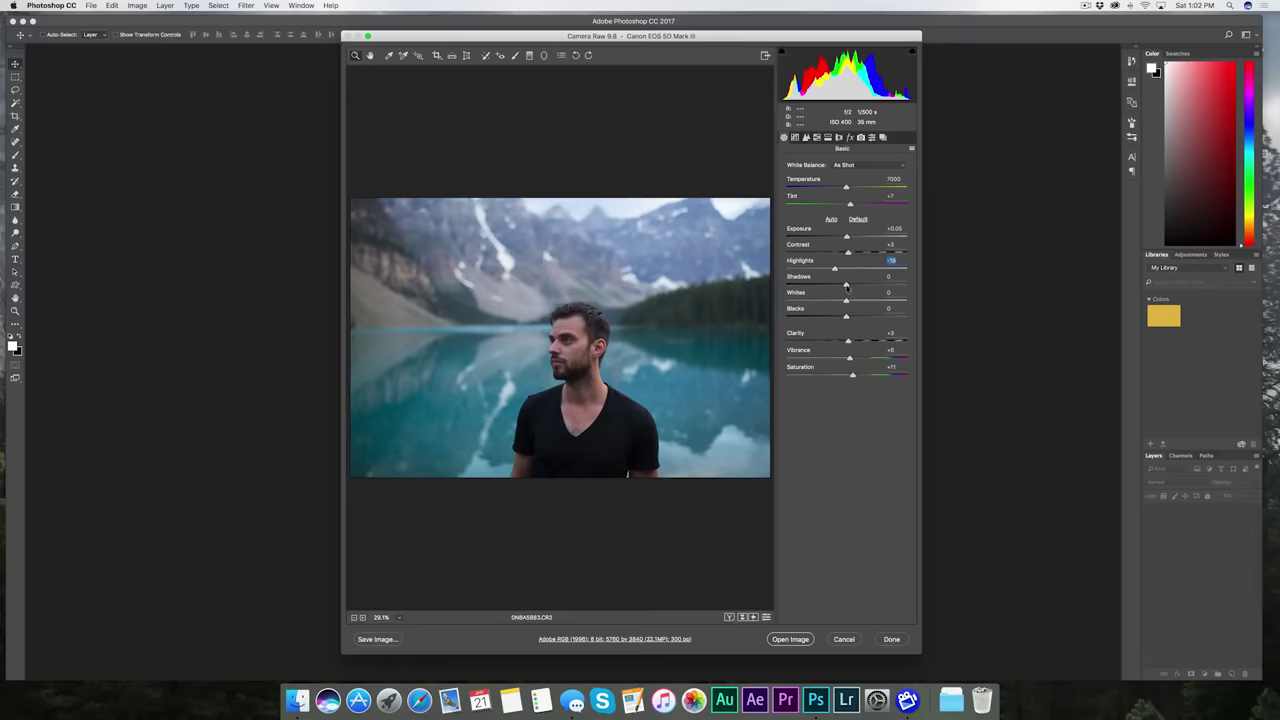
Set Shadows +25, Clarity +20 and Exposure +0.20, then open the image in Photoshop
{"action": "left_click_drag", "start_coordinate": [847, 286], "coordinate": [879, 287]}
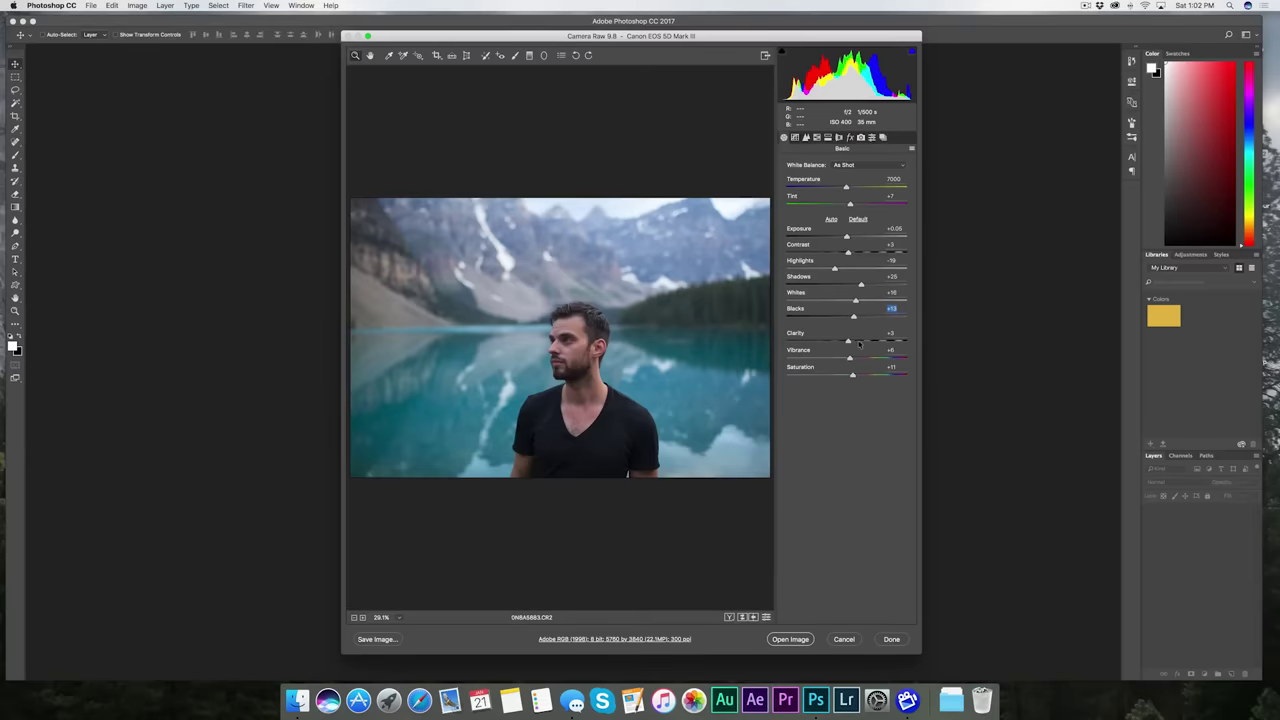
{"action": "left_click", "coordinate": [858, 343]}
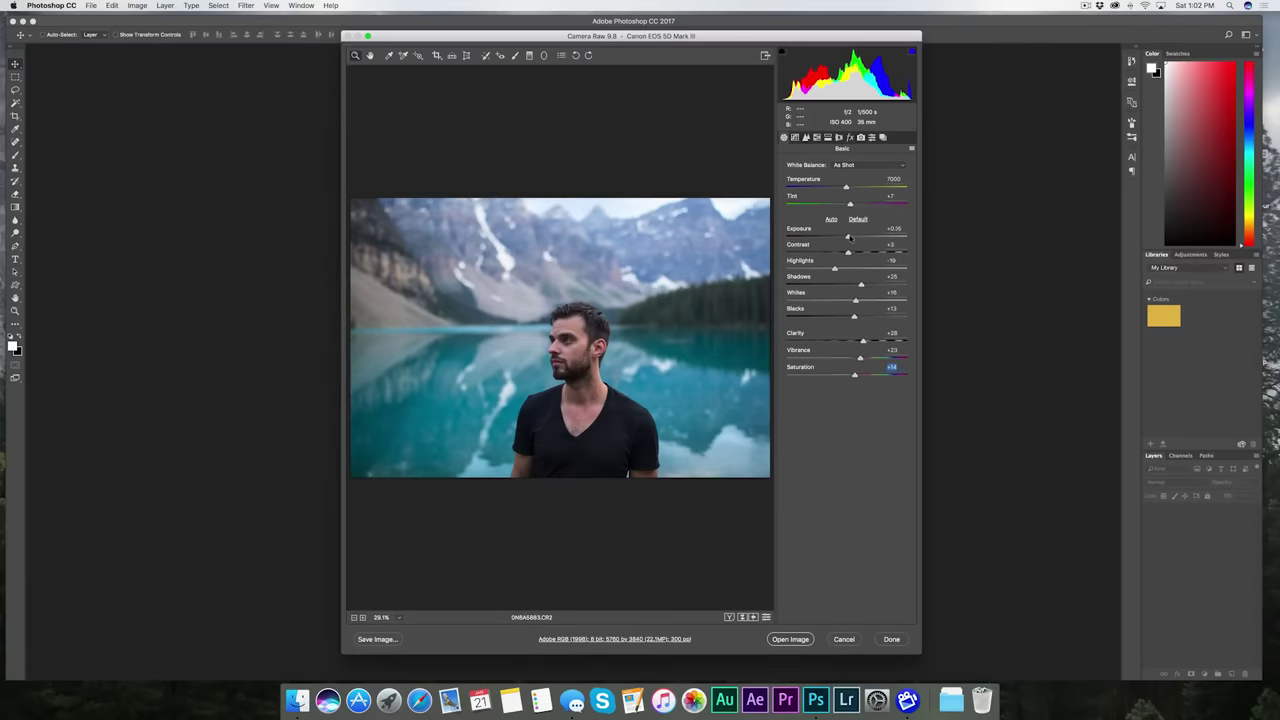
{"action": "left_click_drag", "start_coordinate": [850, 237], "coordinate": [848, 237]}
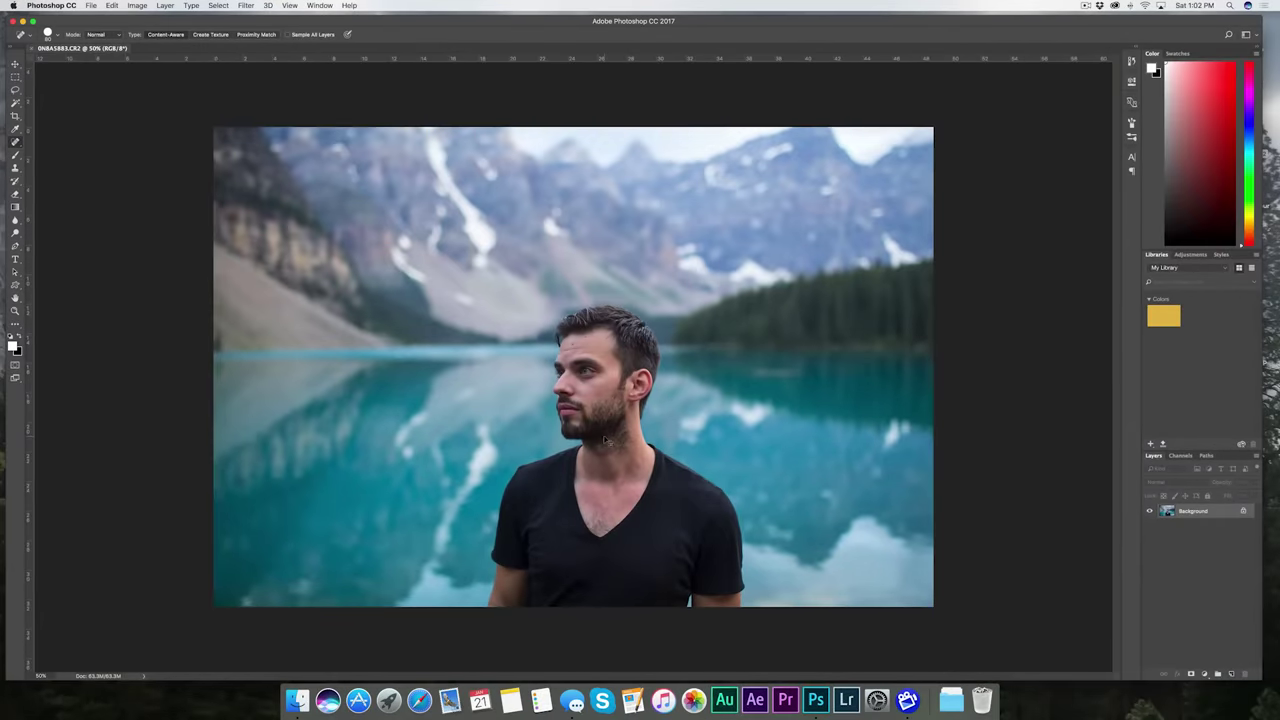
Shrink the Spot Healing Brush and heal two dust specks on the black shirt
{"action": "scroll", "coordinate": [604, 440], "scroll_direction": "up", "scroll_amount": 4}
{"action": "scroll", "coordinate": [650, 410], "scroll_direction": "down", "scroll_amount": 6}
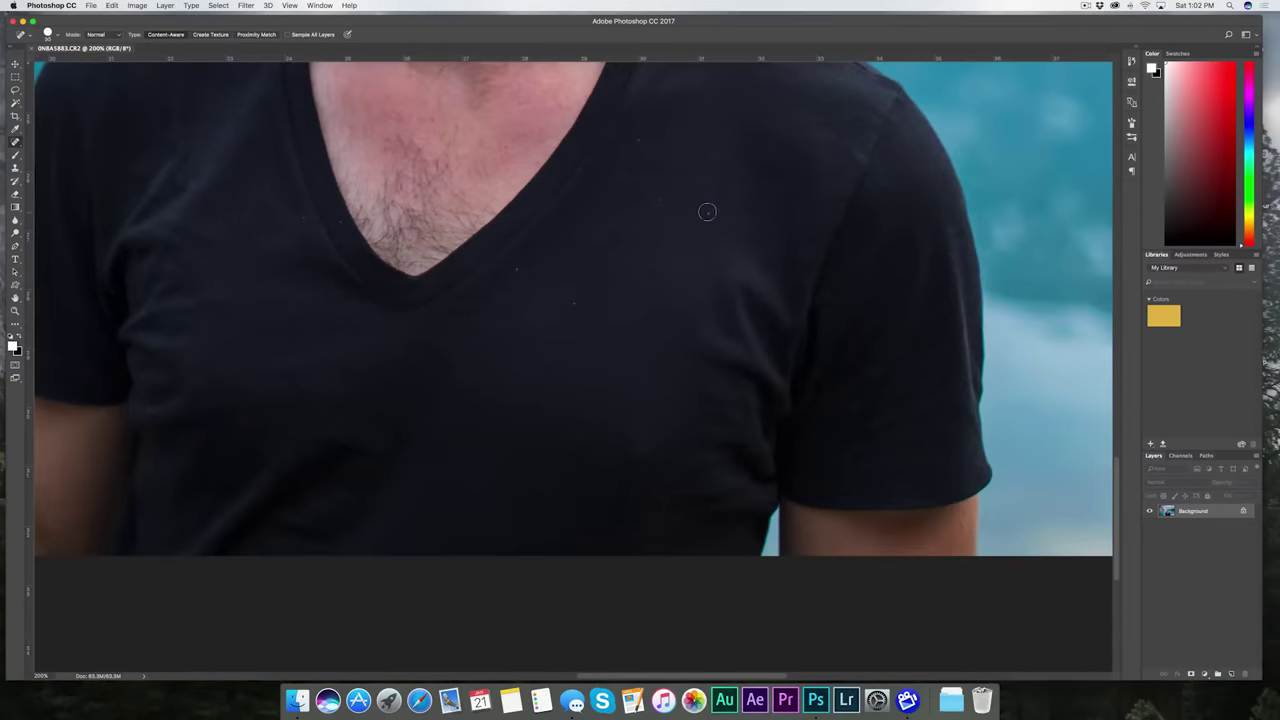
{"action": "key", "text": "bracketleft"}
{"action": "key", "text": "bracketleft"}
{"action": "left_click", "coordinate": [513, 272]}
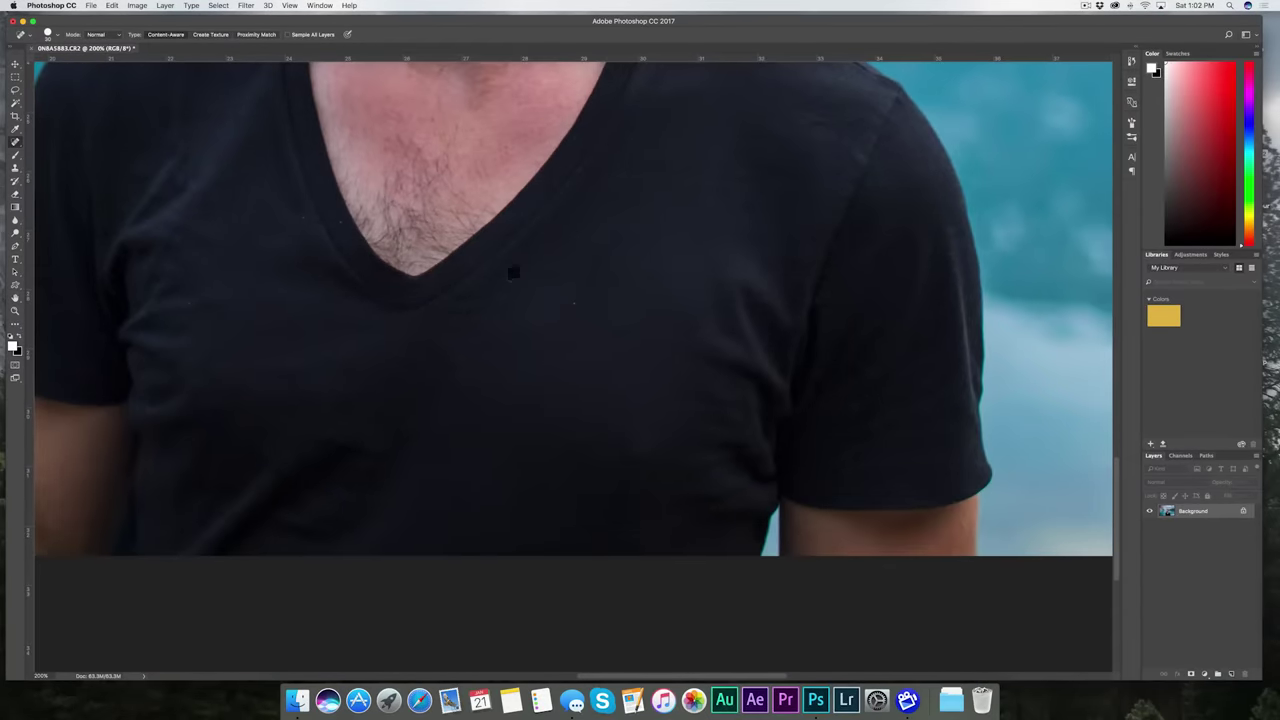
{"action": "left_click", "coordinate": [566, 311]}
Zoom in on the face and heal five blemishes around the cheek, nose and eyes
{"action": "scroll", "coordinate": [666, 434], "scroll_direction": "left", "scroll_amount": 5}
{"action": "scroll", "coordinate": [666, 434], "scroll_direction": "up", "scroll_amount": 3}
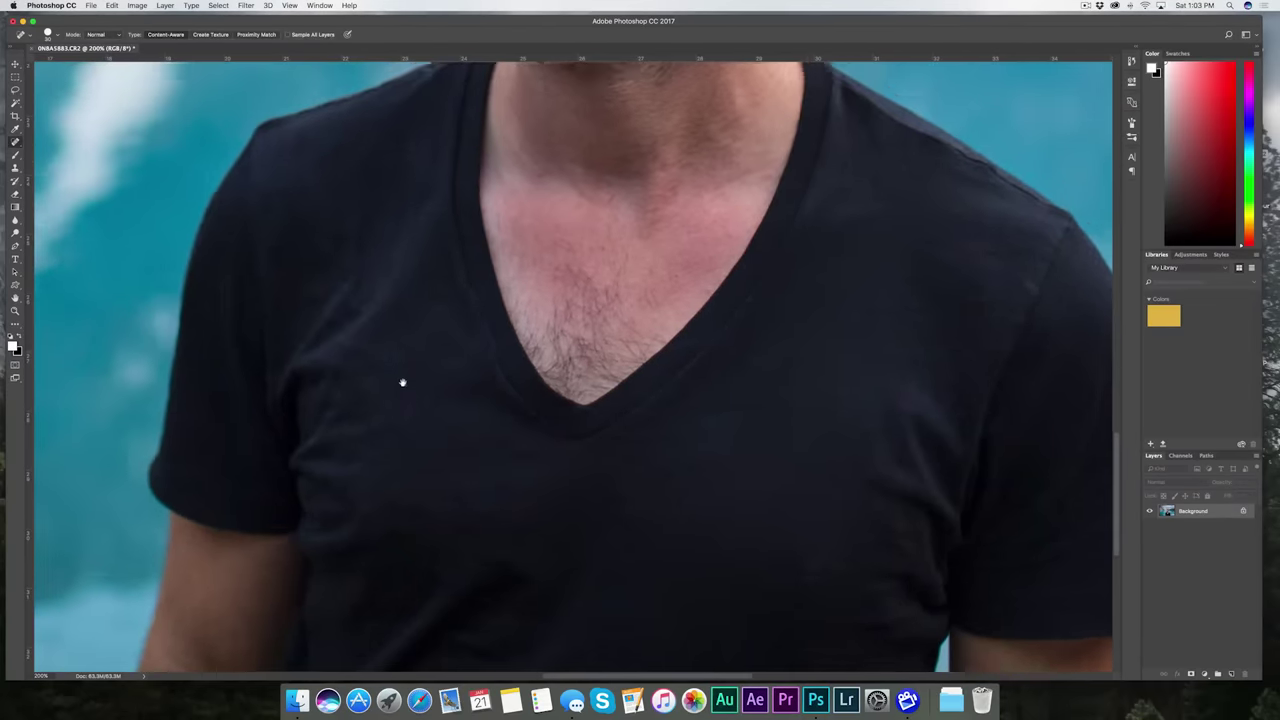
{"action": "scroll", "coordinate": [729, 386], "scroll_direction": "up", "scroll_amount": 3}
{"action": "scroll", "coordinate": [729, 386], "scroll_direction": "right", "scroll_amount": 4}
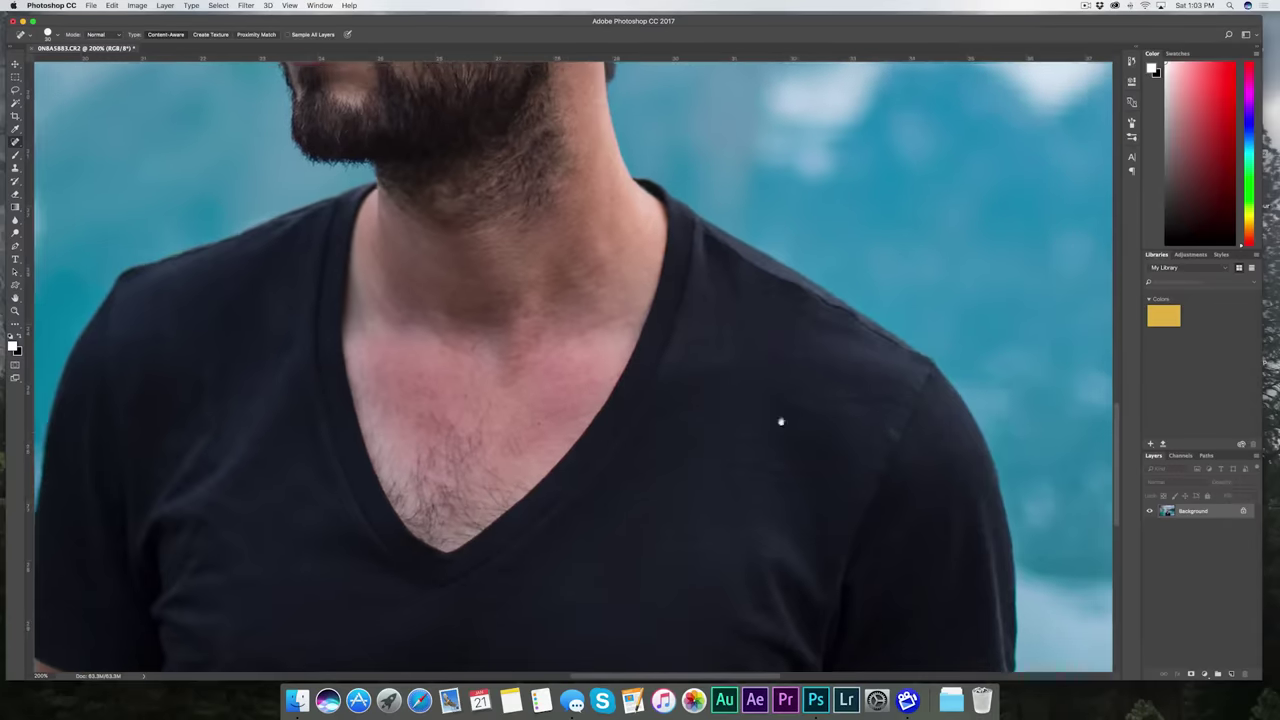
{"action": "scroll", "coordinate": [777, 423], "scroll_direction": "up", "scroll_amount": 6}
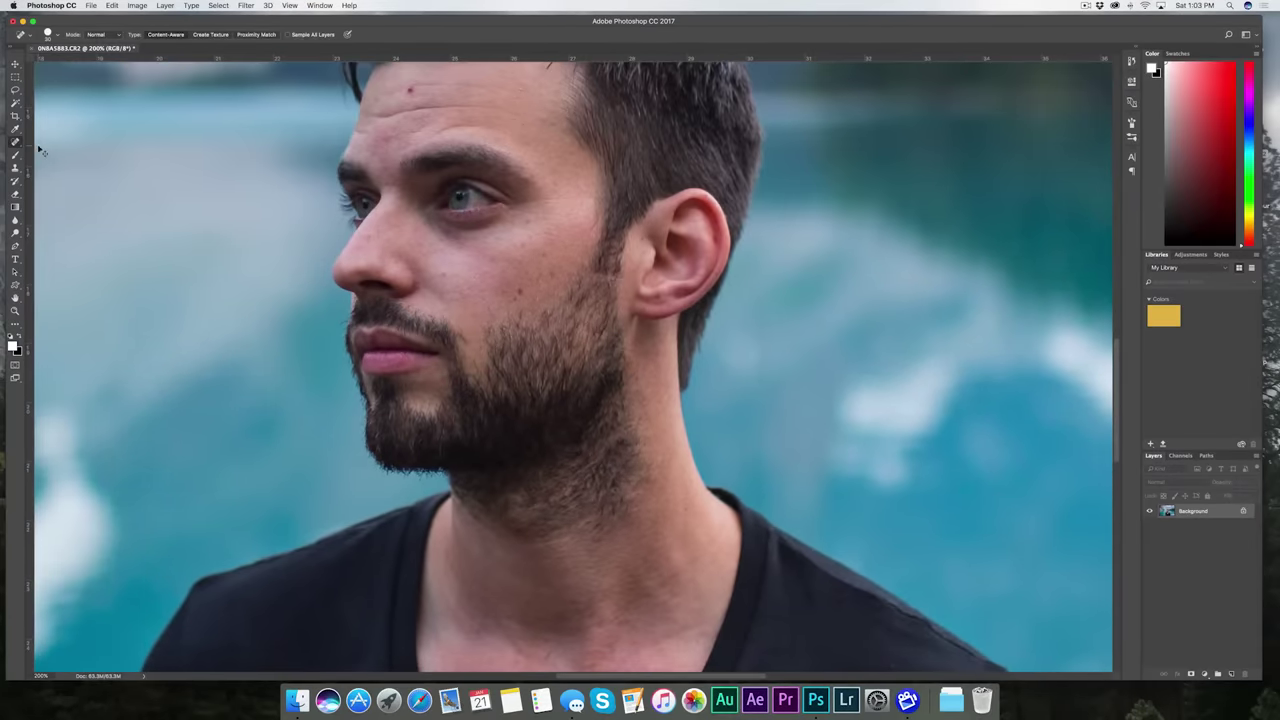
{"action": "key", "text": "super+equal"}
{"action": "scroll", "coordinate": [528, 248], "scroll_direction": "up", "scroll_amount": 2}
{"action": "scroll", "coordinate": [528, 248], "scroll_direction": "right", "scroll_amount": 1}
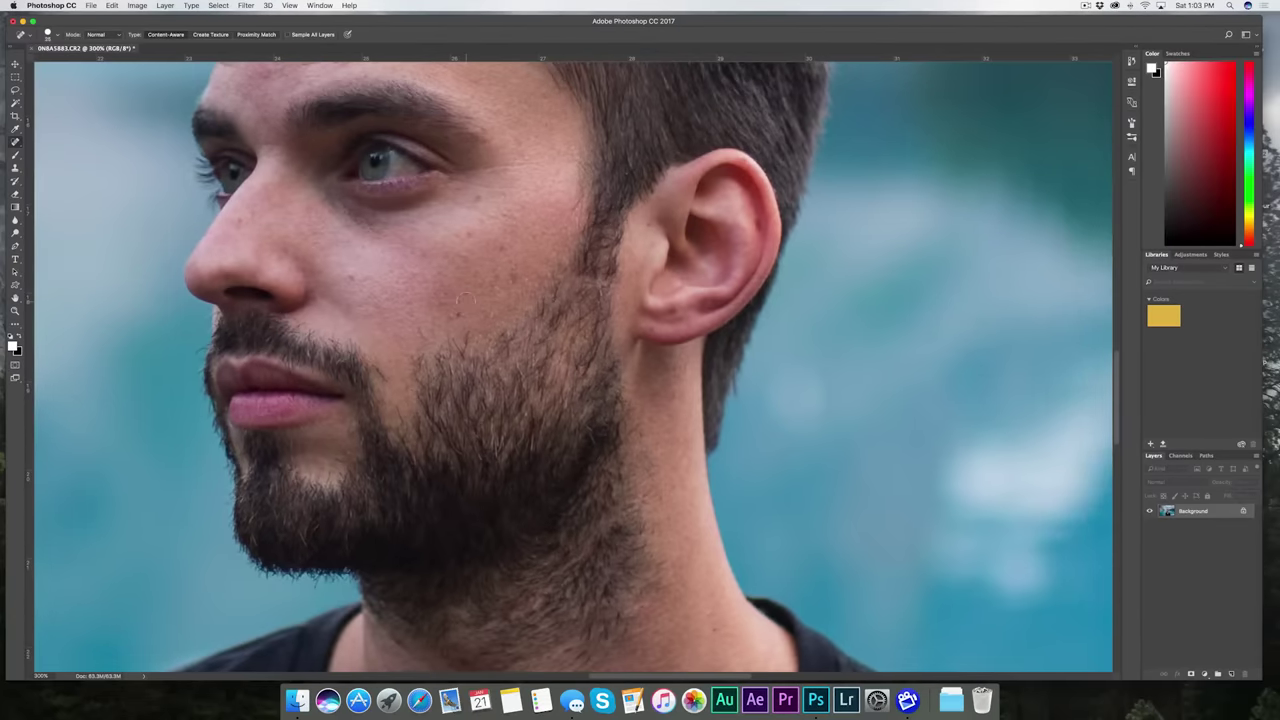
{"action": "left_click", "coordinate": [509, 259]}
{"action": "left_click", "coordinate": [481, 202]}
{"action": "left_click", "coordinate": [425, 251]}
{"action": "left_click", "coordinate": [350, 277]}
{"action": "left_click", "coordinate": [243, 222]}
Heal the mark above the eyebrow, clone over the forehead patch, then zoom out
{"action": "scroll", "coordinate": [714, 300], "scroll_direction": "left", "scroll_amount": 5}
{"action": "scroll", "coordinate": [714, 300], "scroll_direction": "up", "scroll_amount": 4}
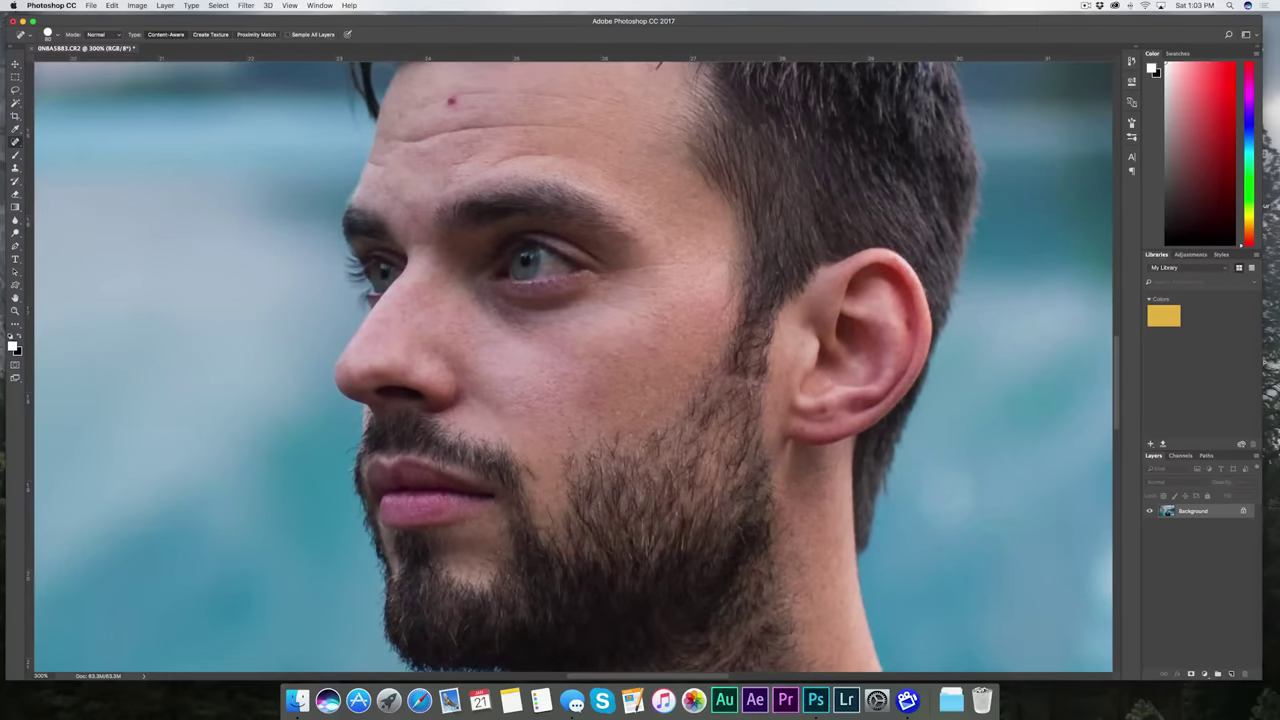
{"action": "left_click_drag", "start_coordinate": [442, 186], "coordinate": [395, 170]}
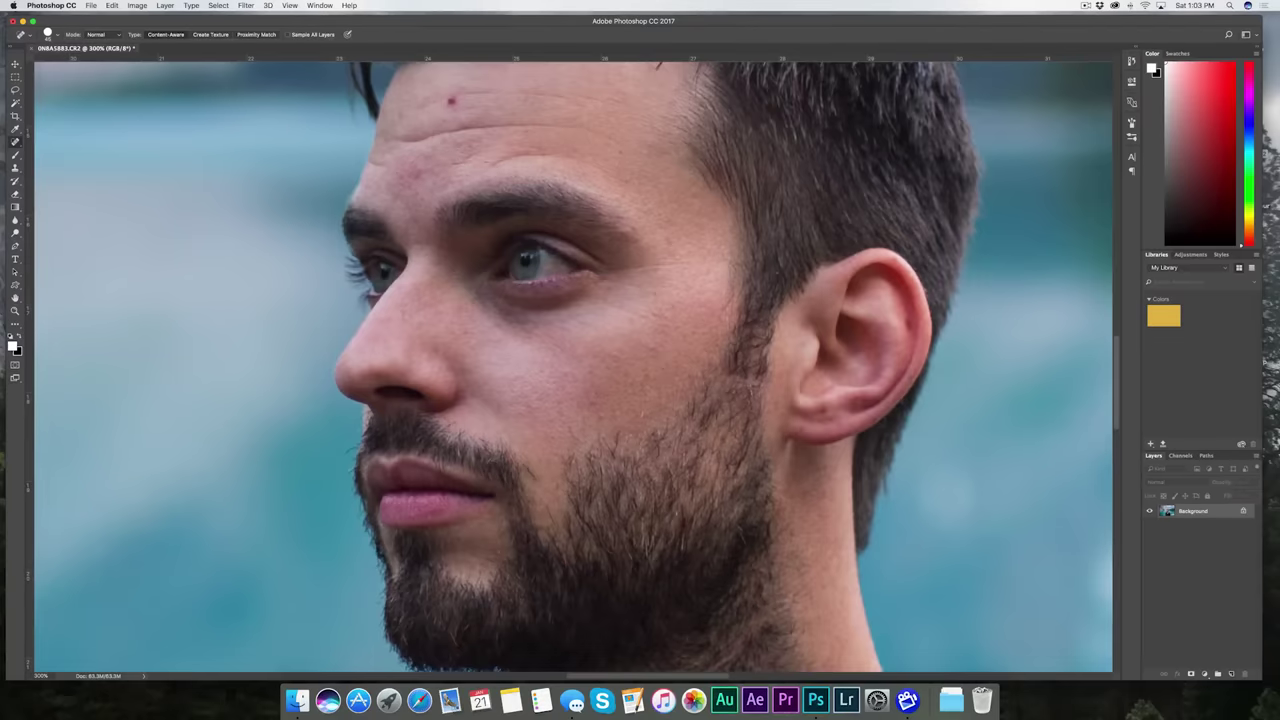
{"action": "key", "text": "s"}
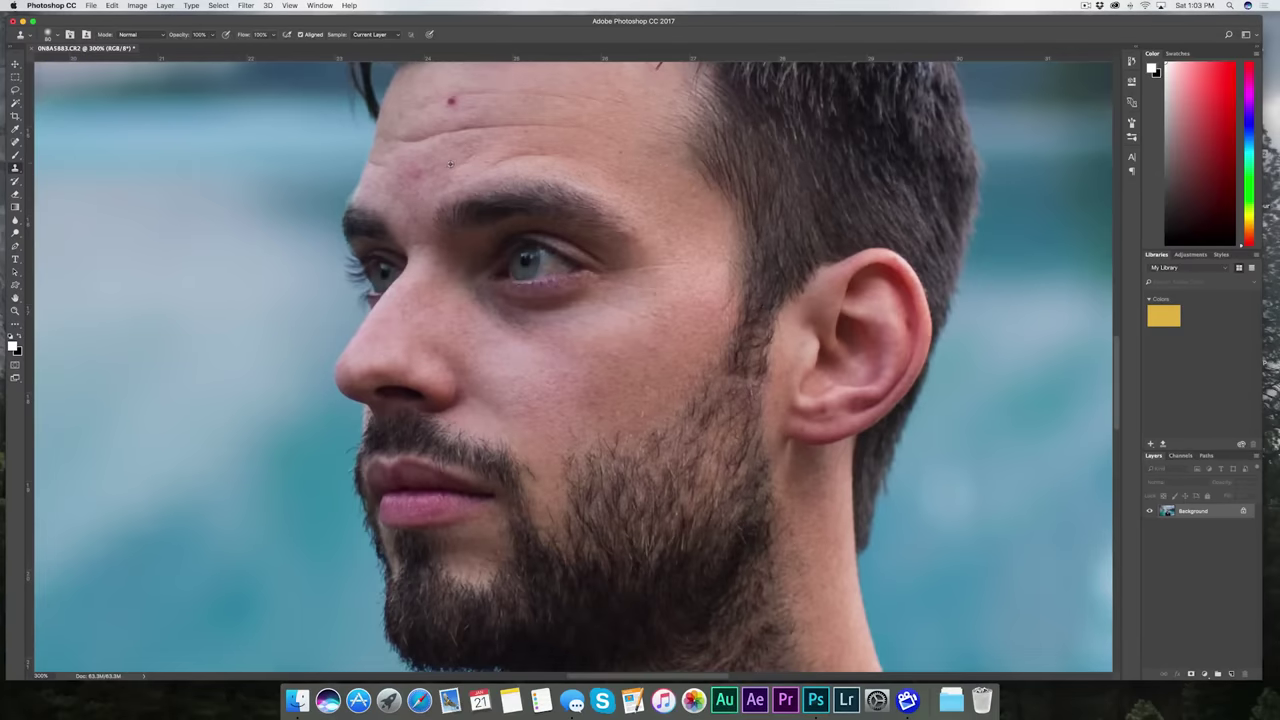
{"action": "left_click", "coordinate": [421, 175]}
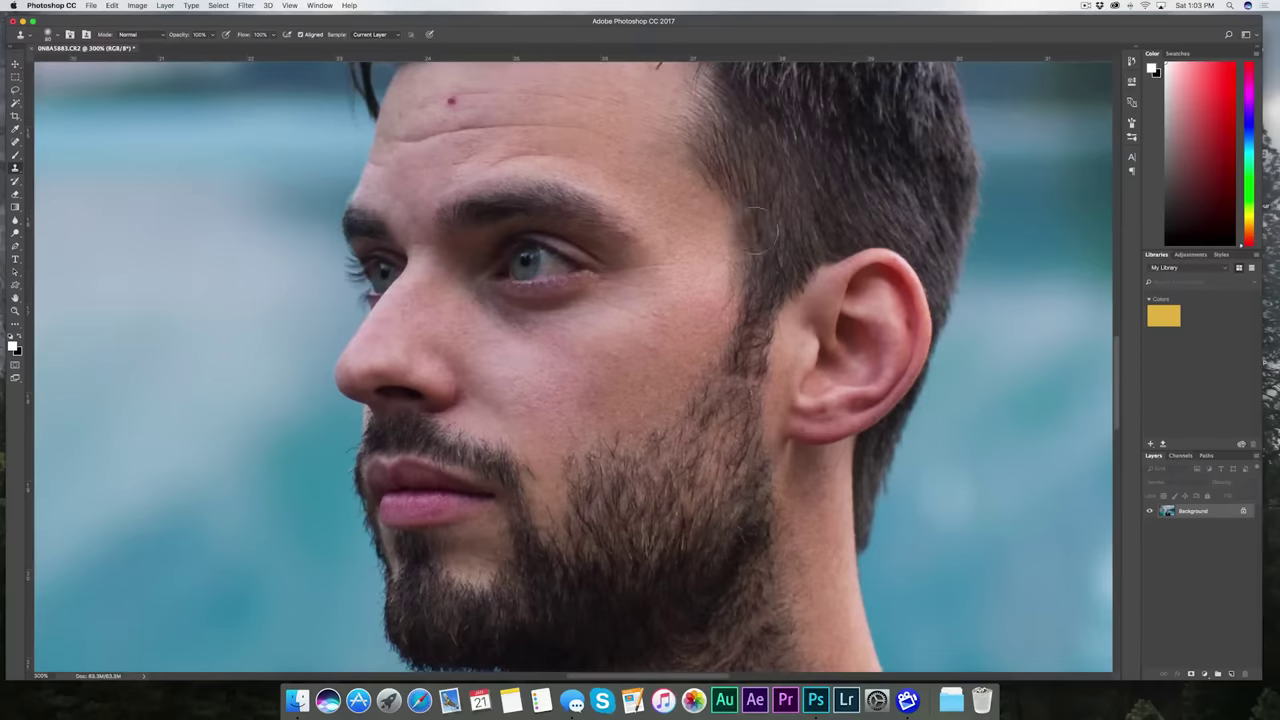
{"action": "key", "text": "v"}
{"action": "key", "text": "super+minus"}
{"action": "key", "text": "super+minus"}
{"action": "key", "text": "super+minus"}
{"action": "key", "text": "super+minus"}
{"action": "key", "text": "super+minus"}
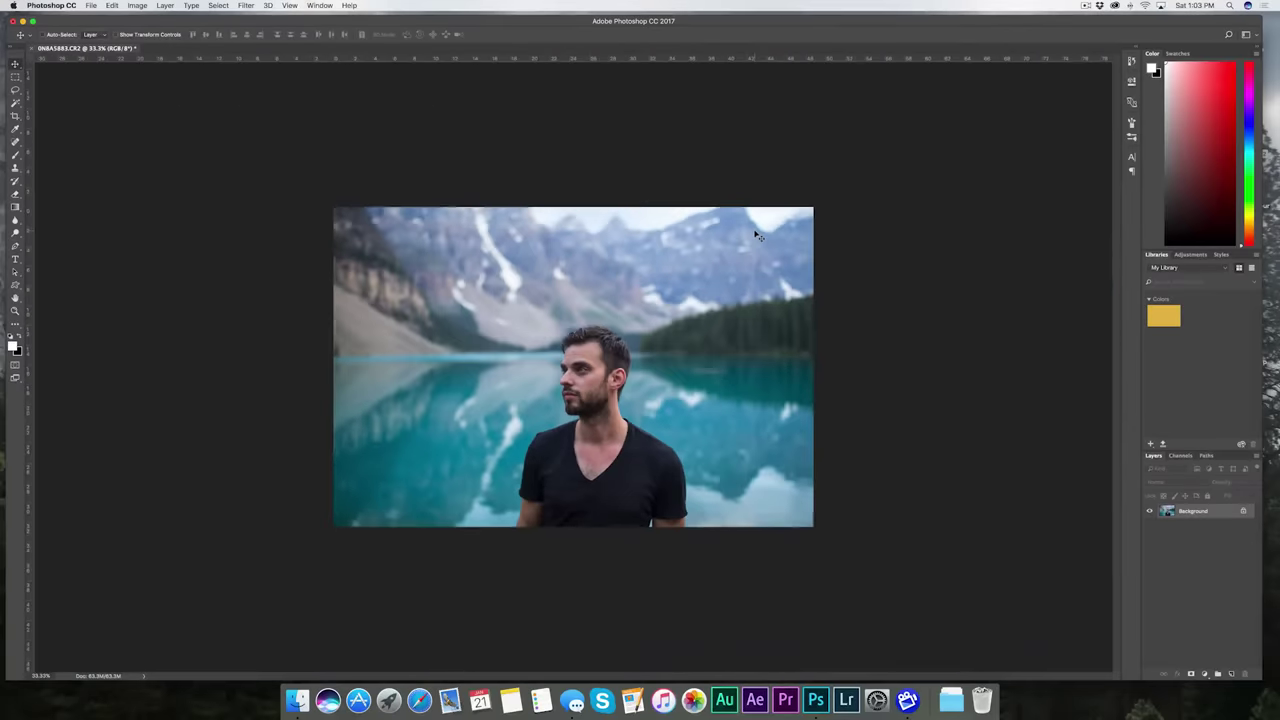
Zoom to 50% and stamp all visible layers into Layer 1 with Cmd+Opt+Shift+E
{"action": "key", "text": "super+plus"}
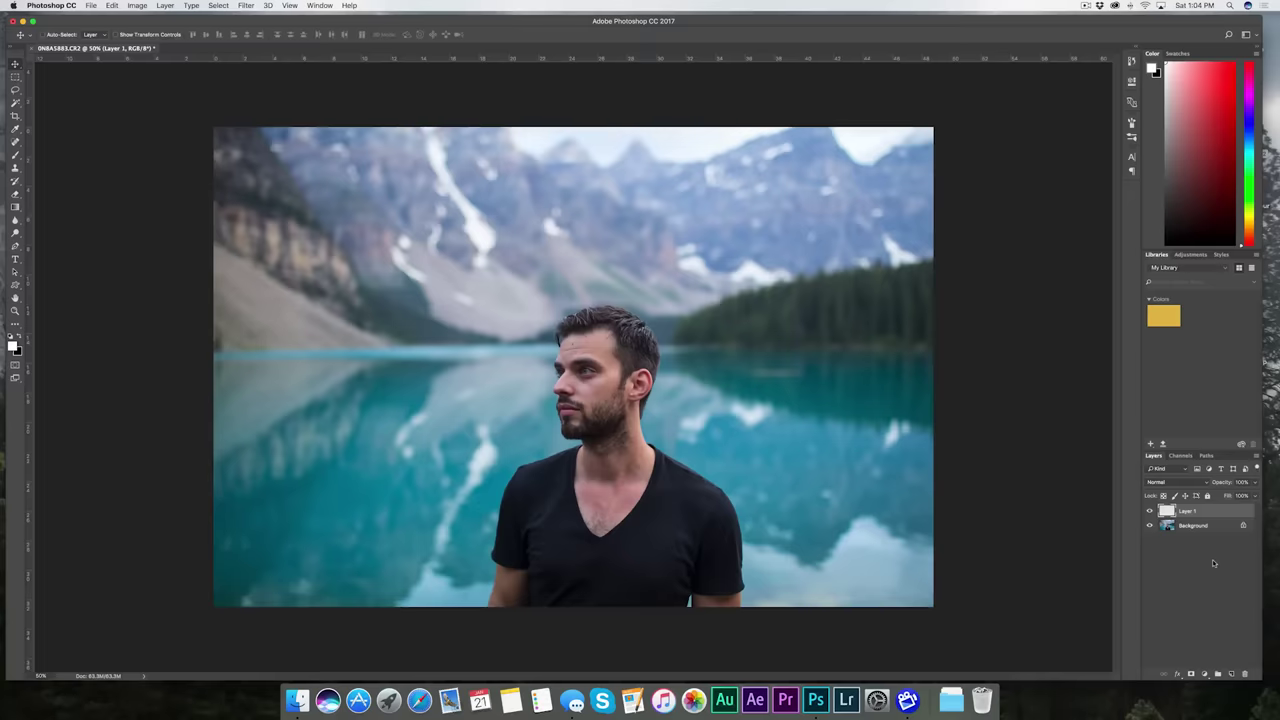
{"action": "key", "text": "super+alt+shift+e"}
Apply a 5-pixel Gaussian Blur to Layer 1
{"action": "left_click", "coordinate": [247, 5]}
{"action": "mouse_move", "coordinate": [300, 124]}
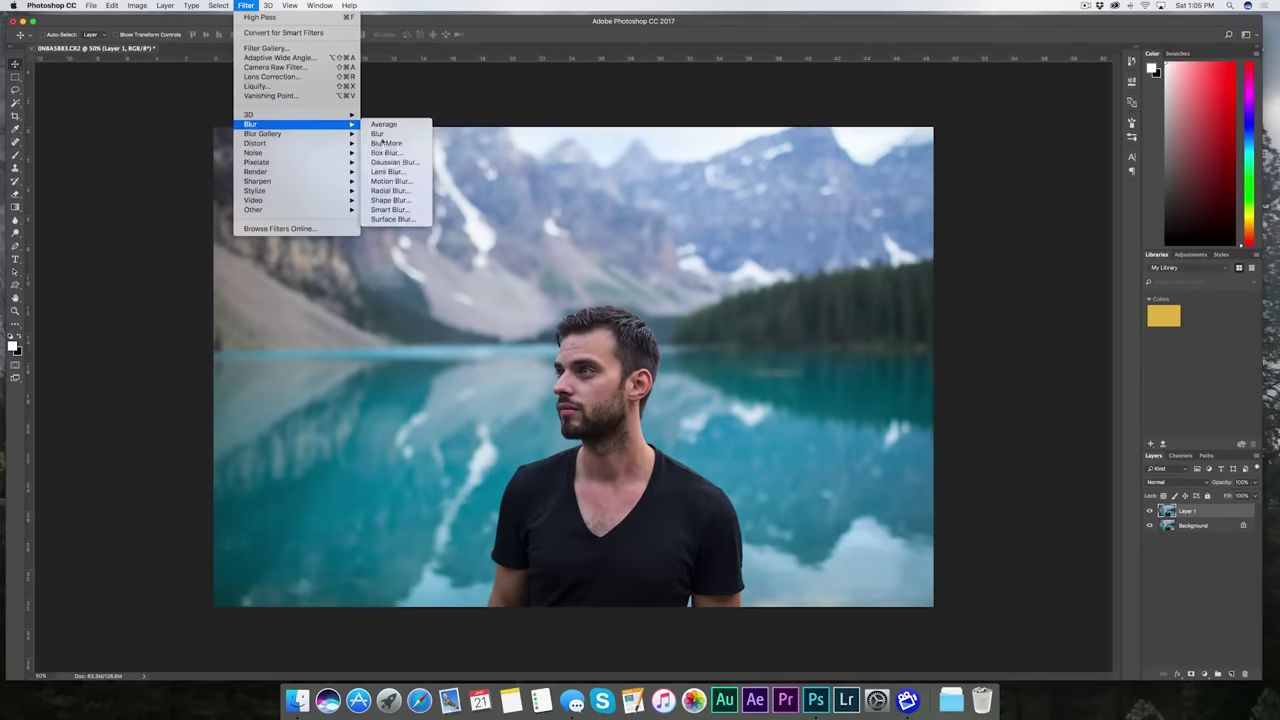
{"action": "left_click", "coordinate": [395, 162]}
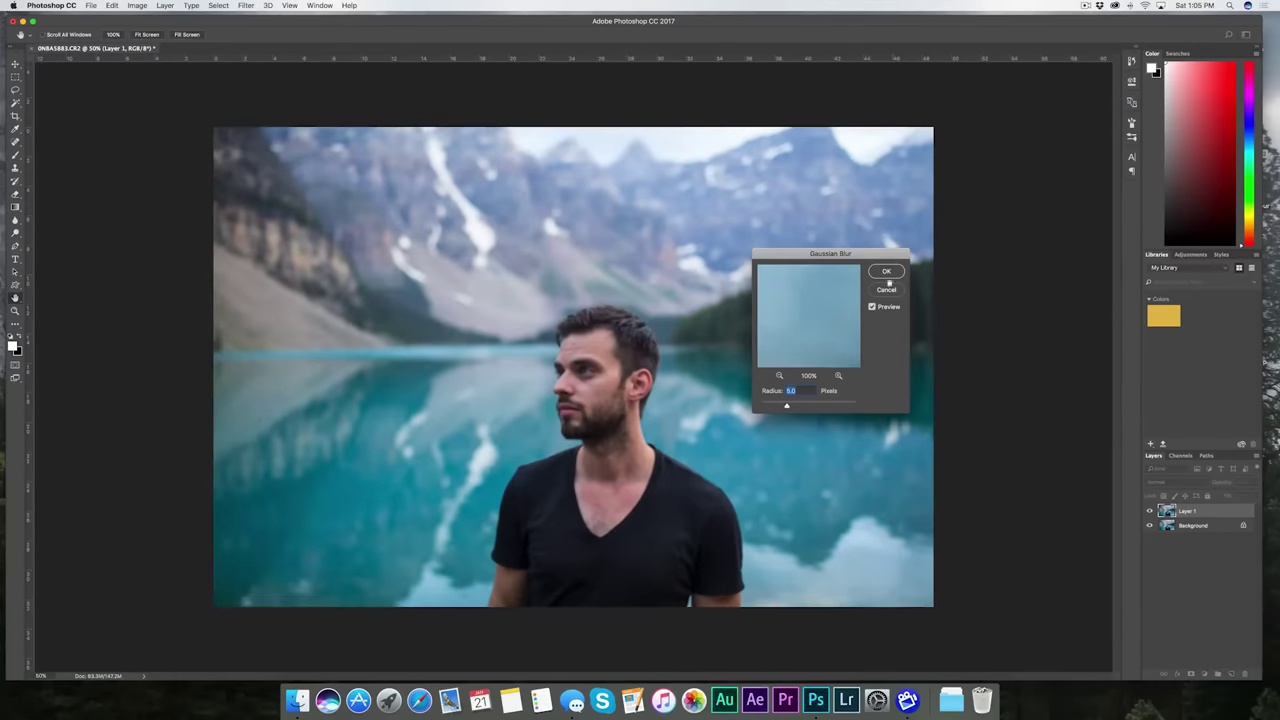
{"action": "left_click", "coordinate": [886, 272]}
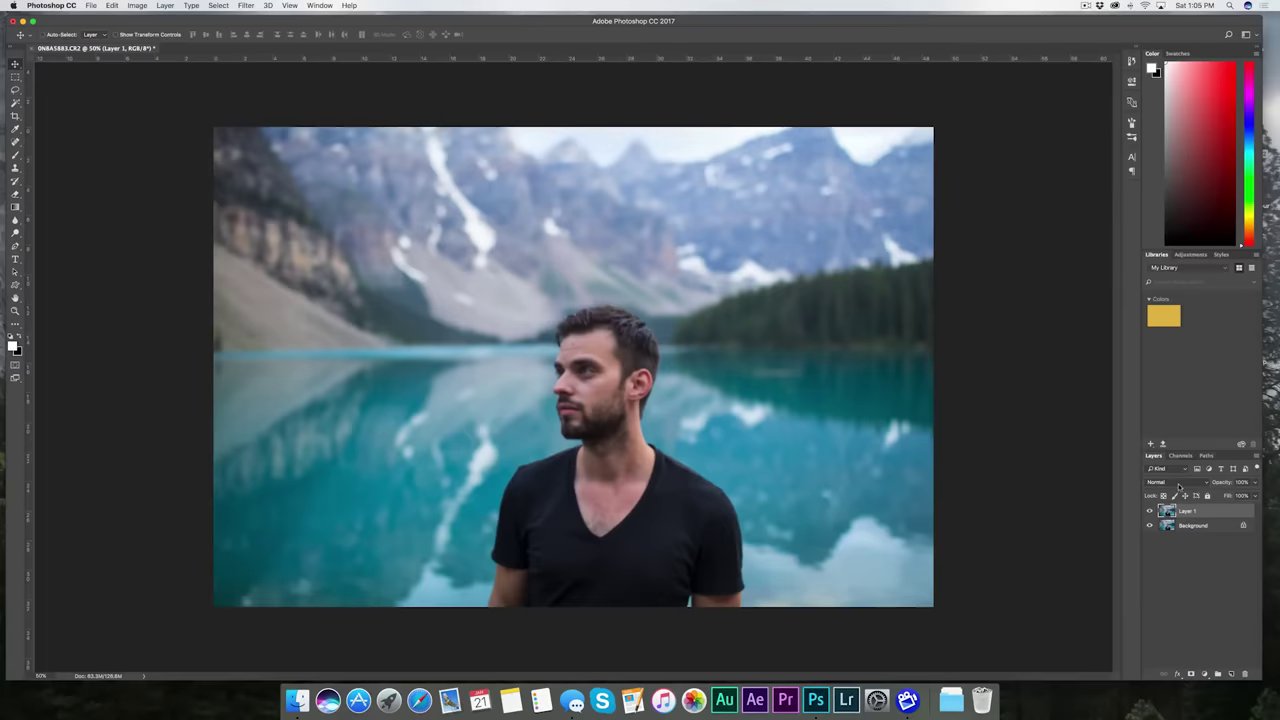
Set Layer 1 to Soft Light blend mode at 50% opacity
{"action": "left_click", "coordinate": [1178, 486]}
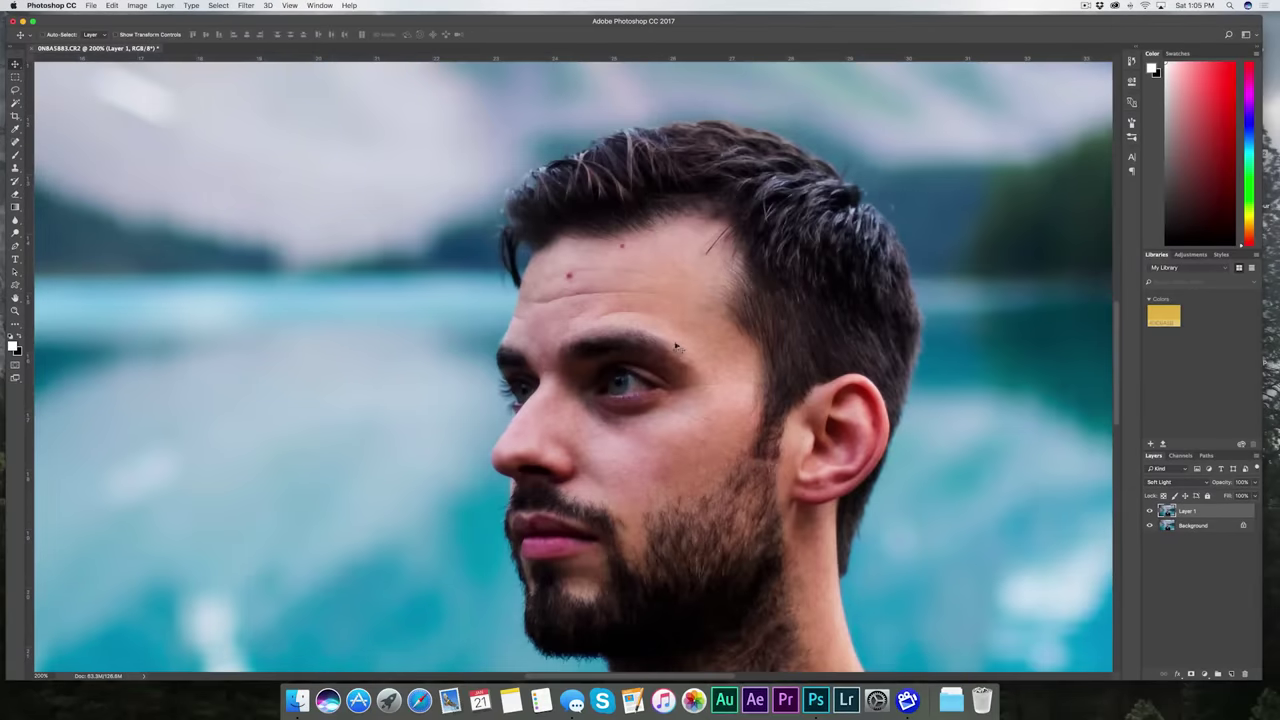
{"action": "scroll", "coordinate": [676, 347], "scroll_direction": "down", "scroll_amount": 2}
{"action": "scroll", "coordinate": [676, 347], "scroll_direction": "right", "scroll_amount": 2}
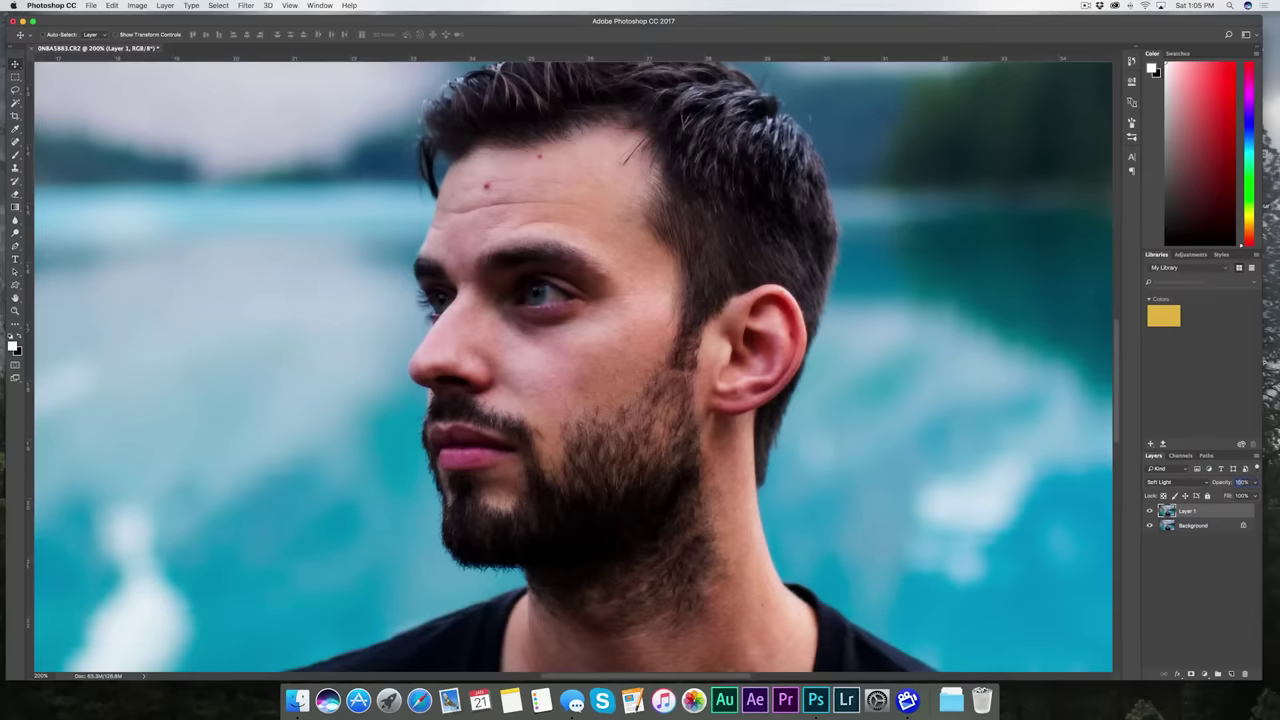
{"action": "type", "text": "50"}
{"action": "key", "text": "Return"}
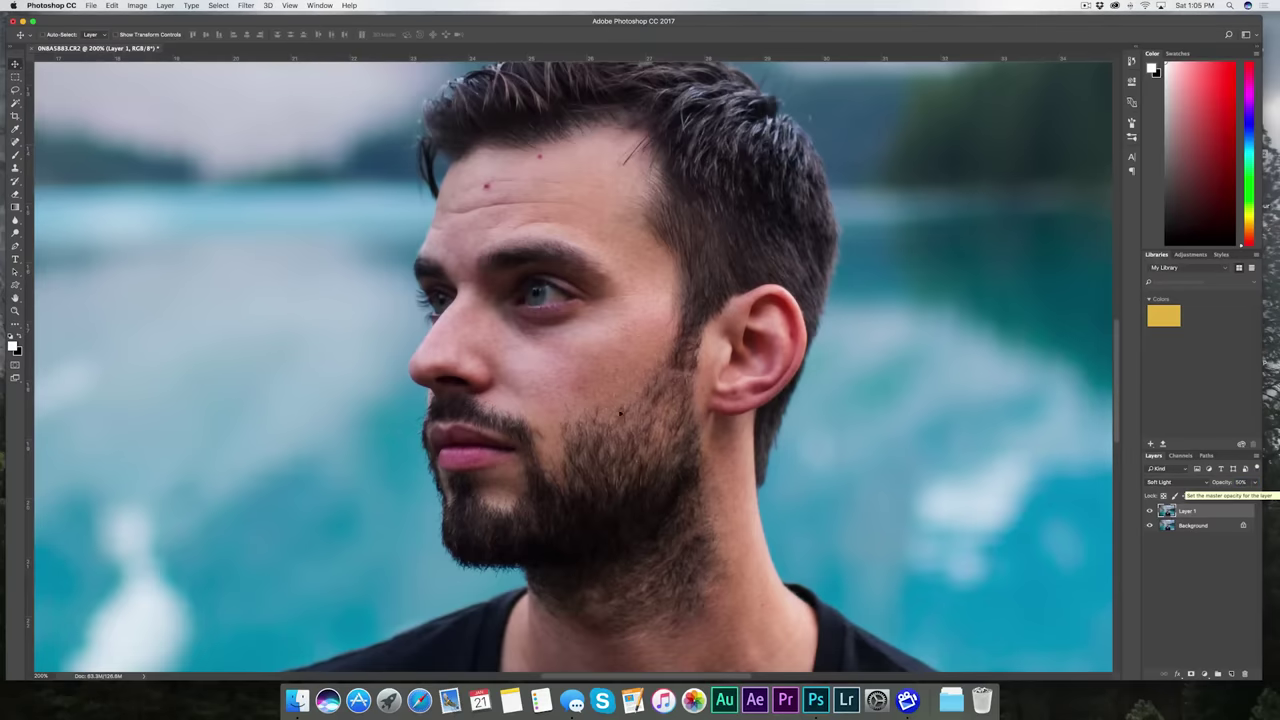
Toggle Layer 1's visibility to compare the portrait with and without the contrast layer
{"action": "left_click", "coordinate": [1149, 511]}
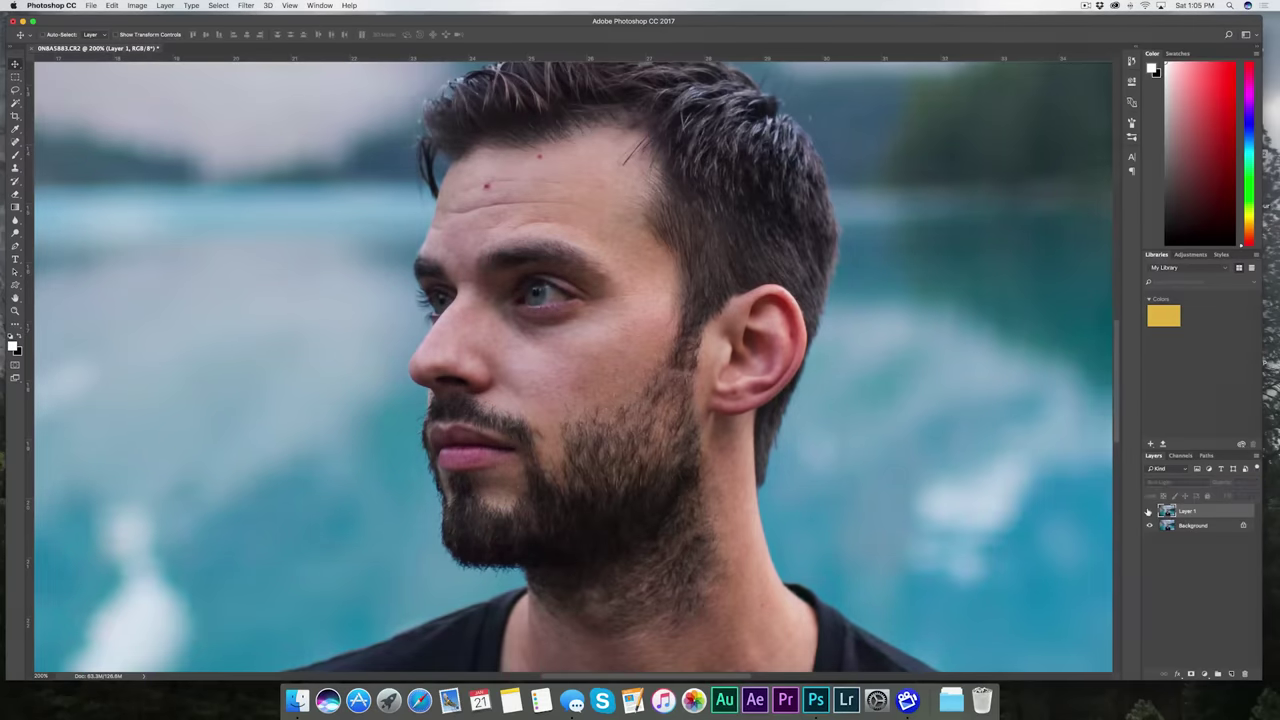
{"action": "left_click", "coordinate": [1149, 511]}
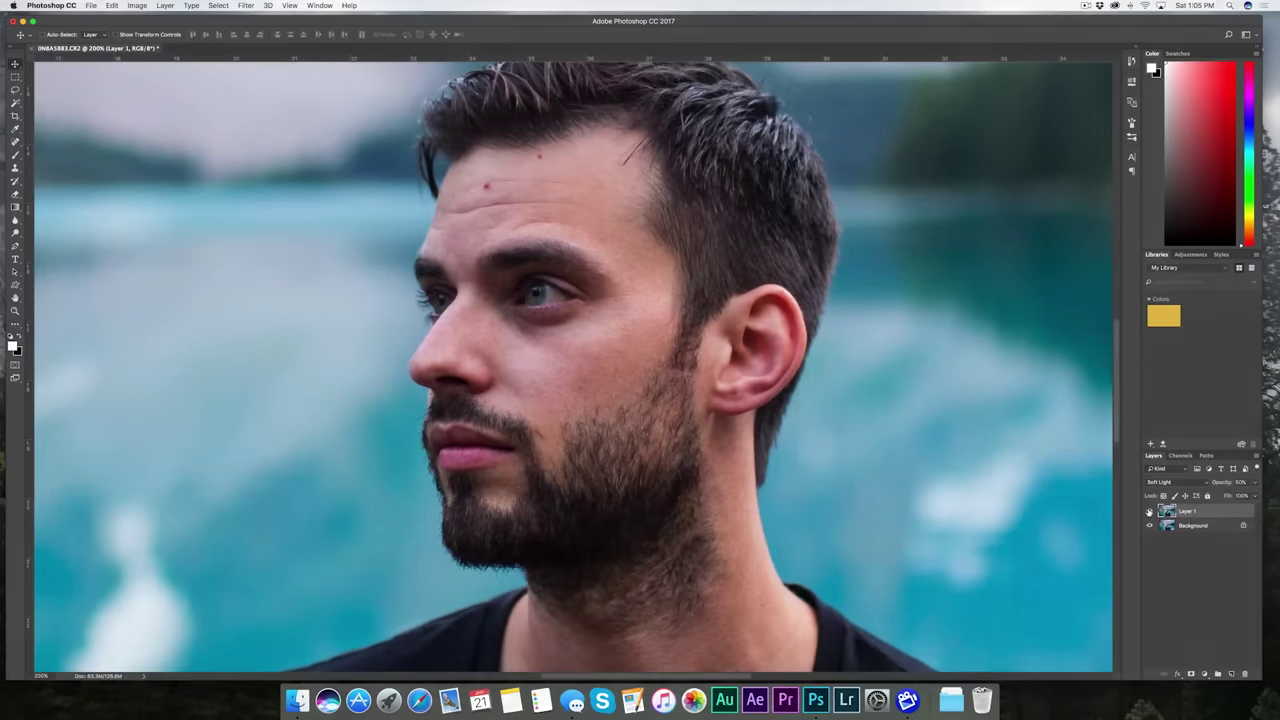
{"action": "left_click", "coordinate": [1149, 511]}
{"action": "left_click", "coordinate": [1149, 511]}
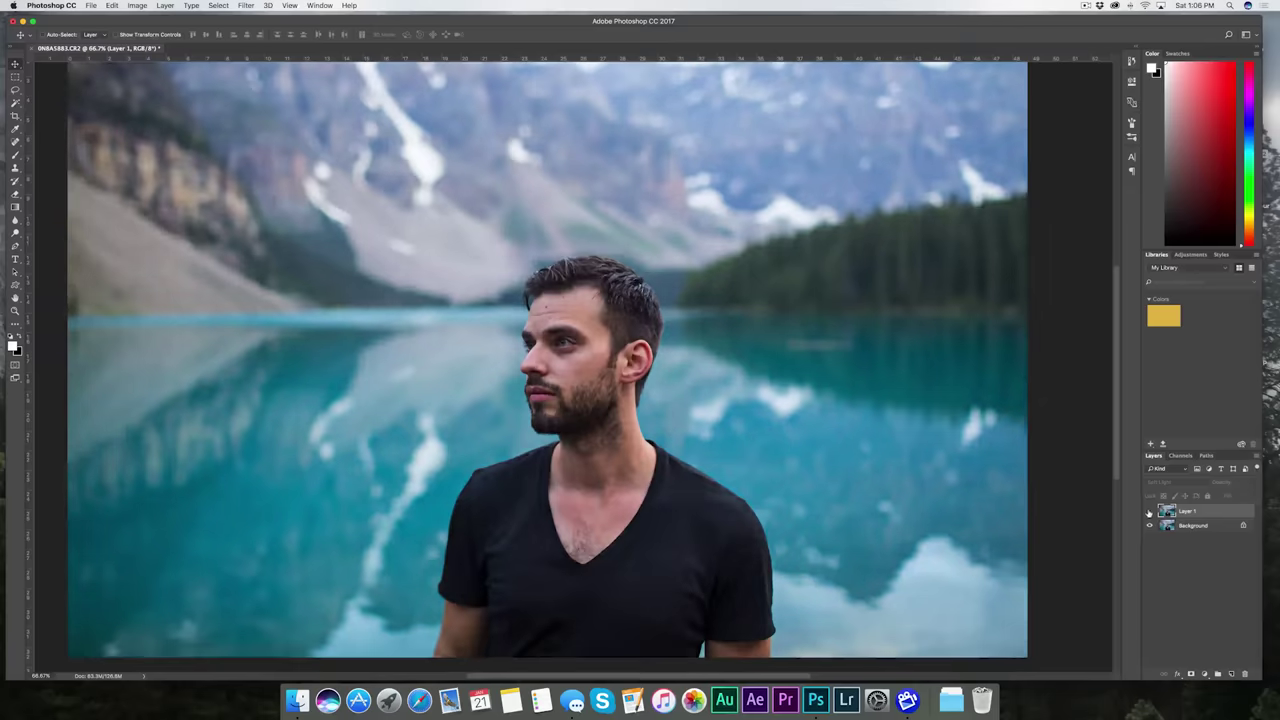
{"action": "left_click", "coordinate": [1149, 511]}
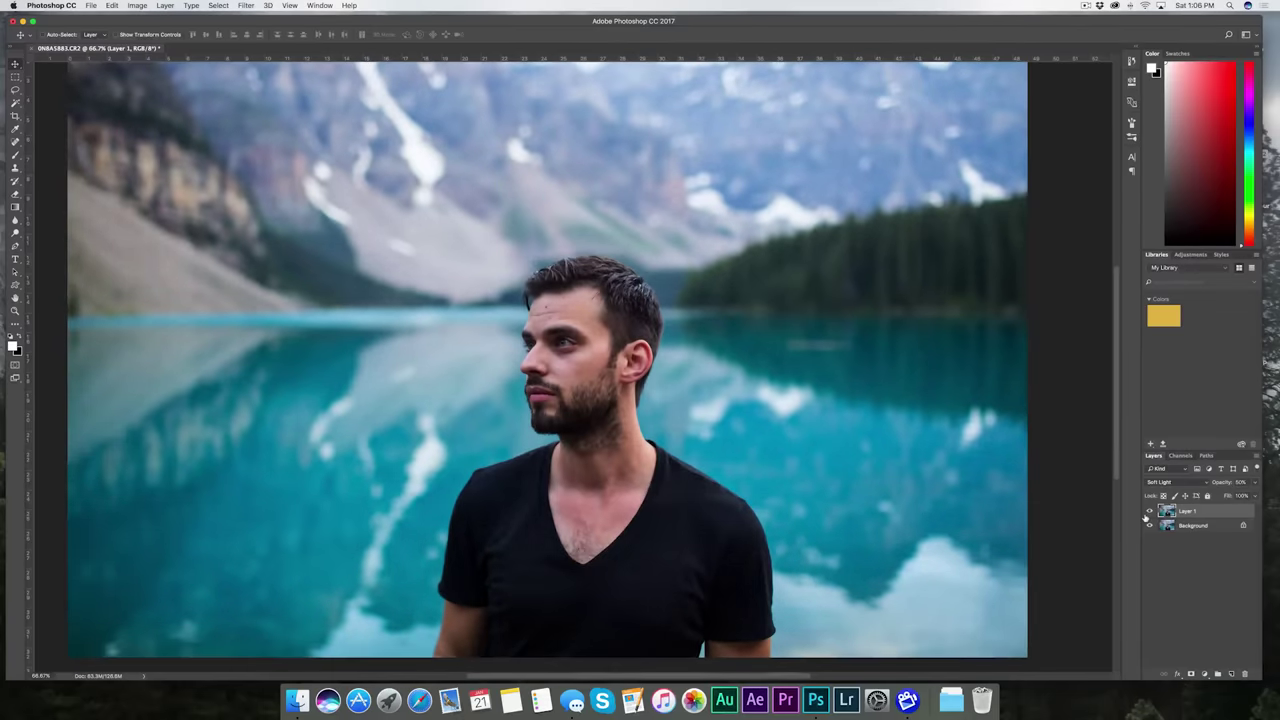
Create Layer 2 as a stamped merged copy and set it to Overlay mode
{"action": "left_click", "coordinate": [1207, 583]}
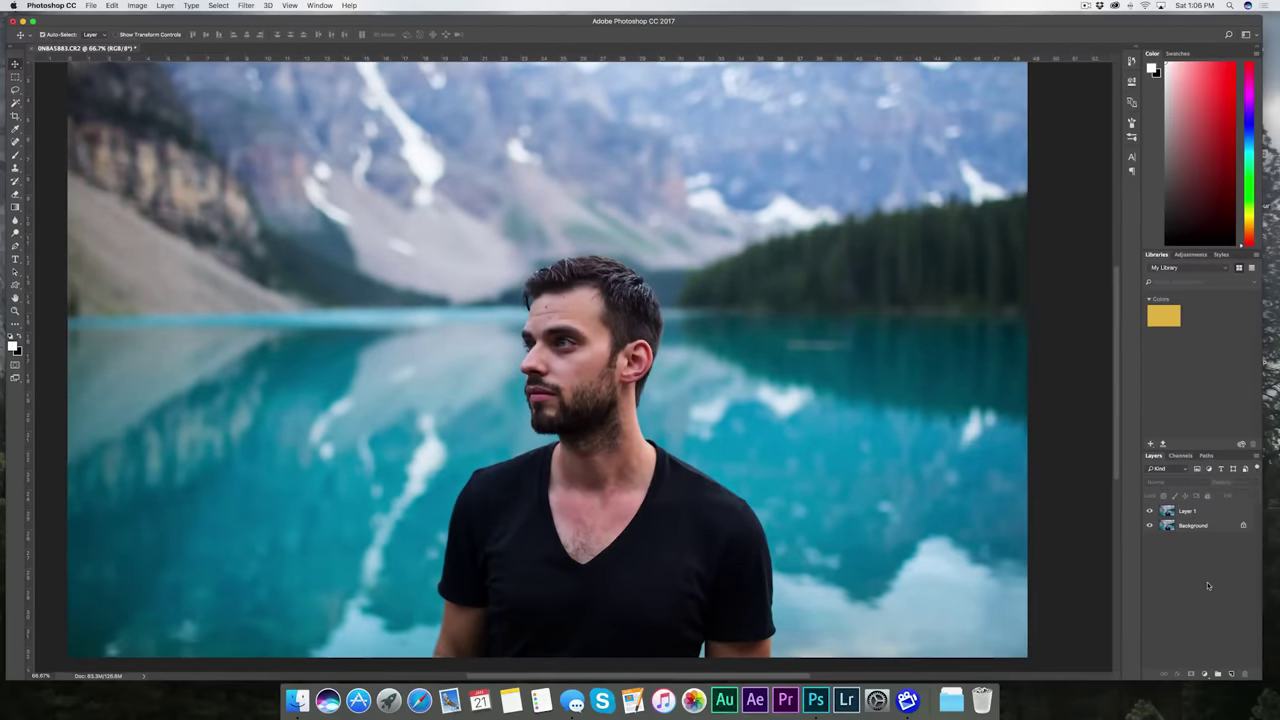
{"action": "key", "text": "super+alt+shift+n"}
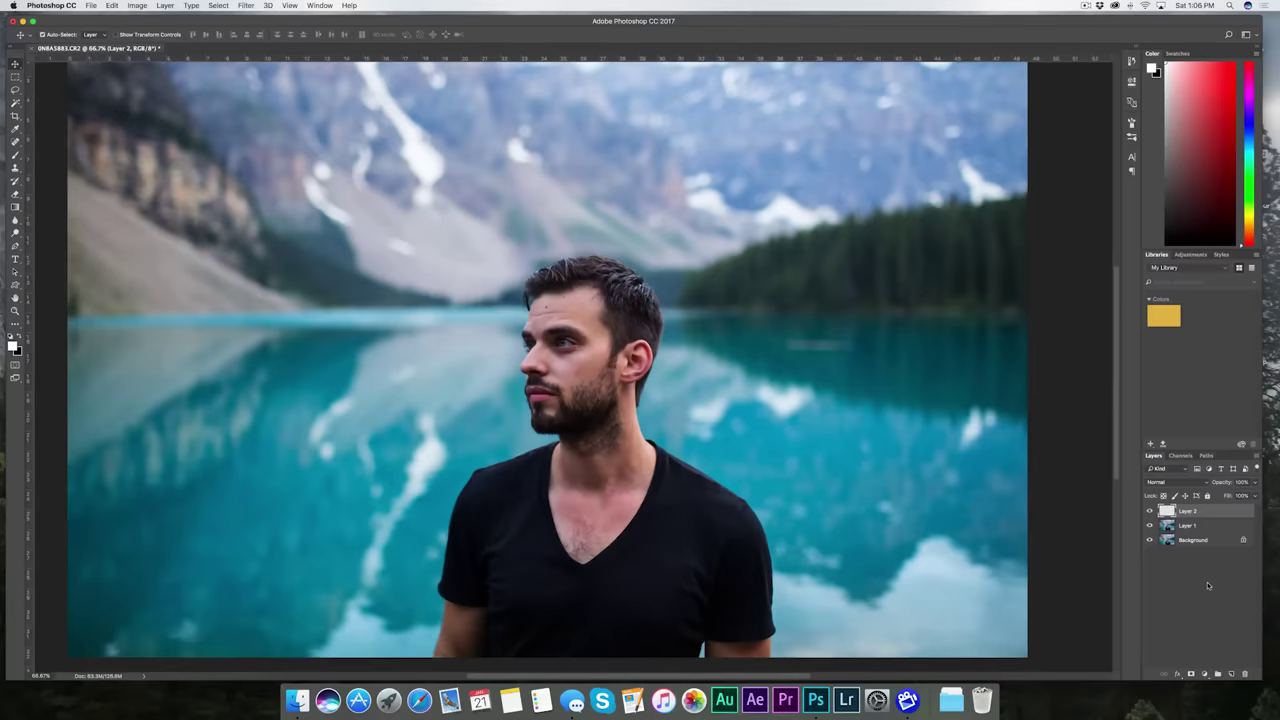
{"action": "key", "text": "super+alt+shift+e"}
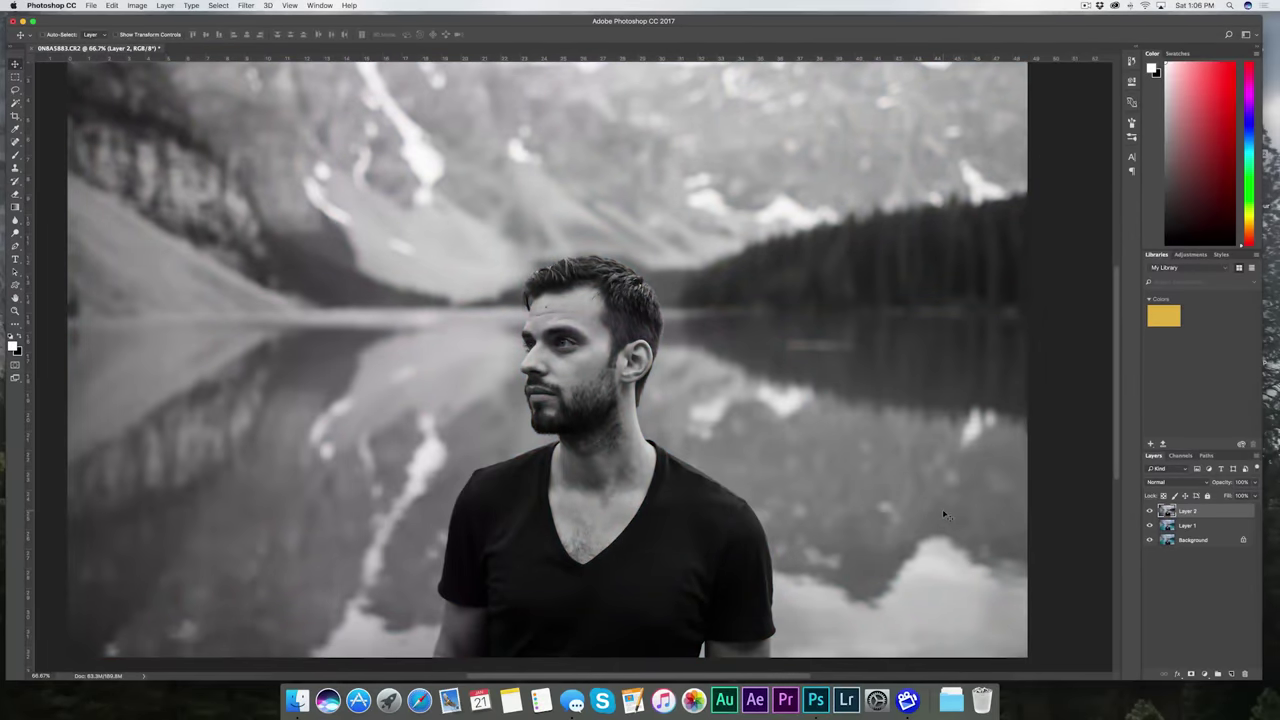
{"action": "left_click", "coordinate": [1170, 483]}
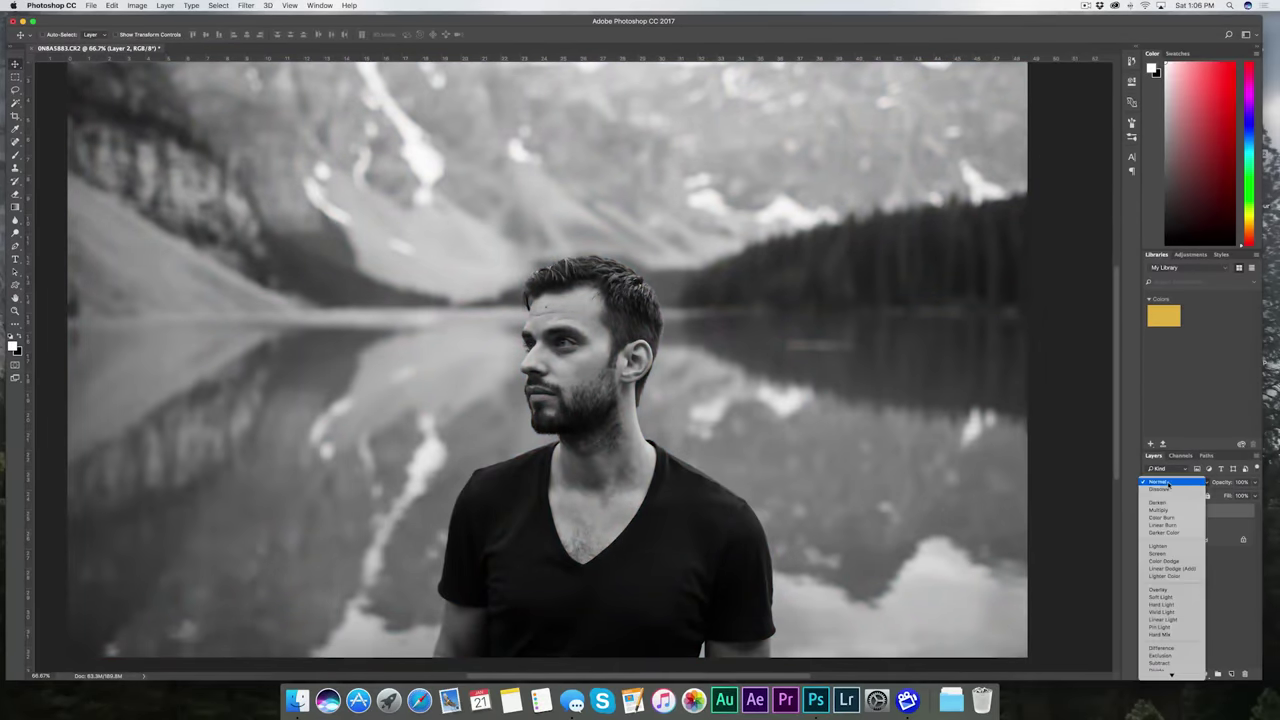
{"action": "left_click", "coordinate": [1170, 592]}
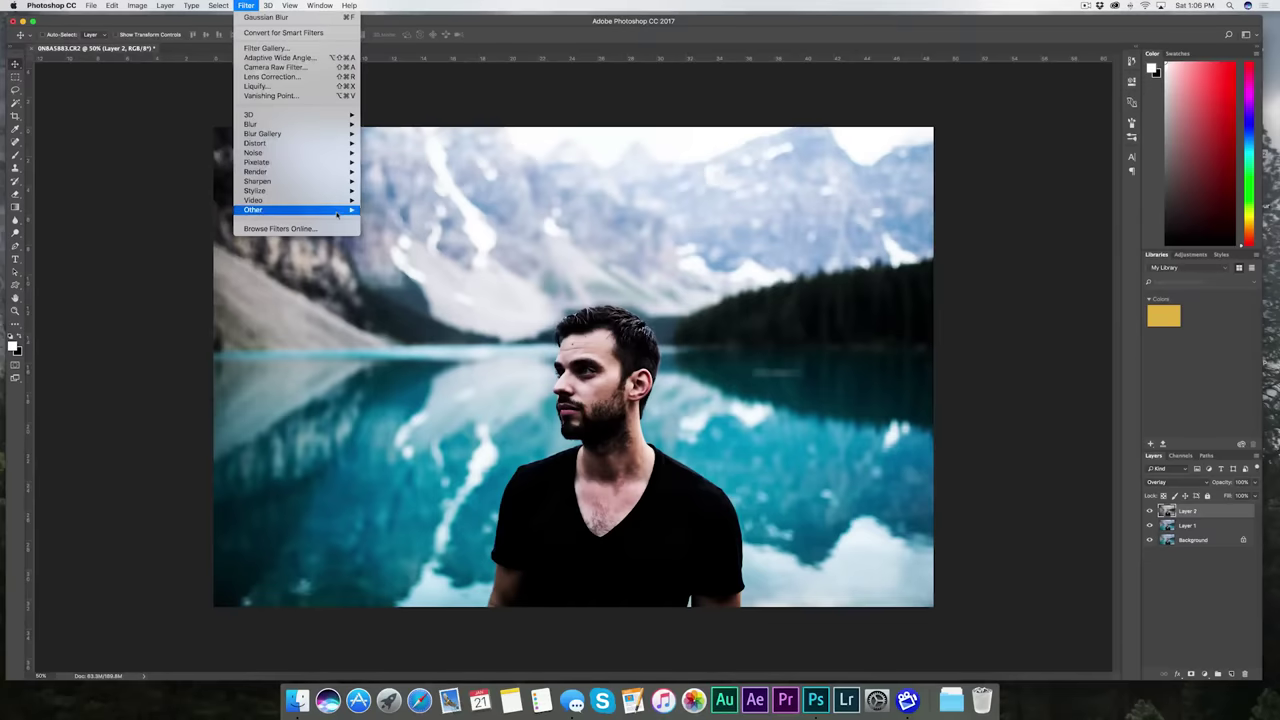
Apply a 3.5-pixel High Pass to Layer 2, zoom to 200%, and compare it on and off
{"action": "mouse_move", "coordinate": [300, 209]}
{"action": "left_click", "coordinate": [409, 222]}
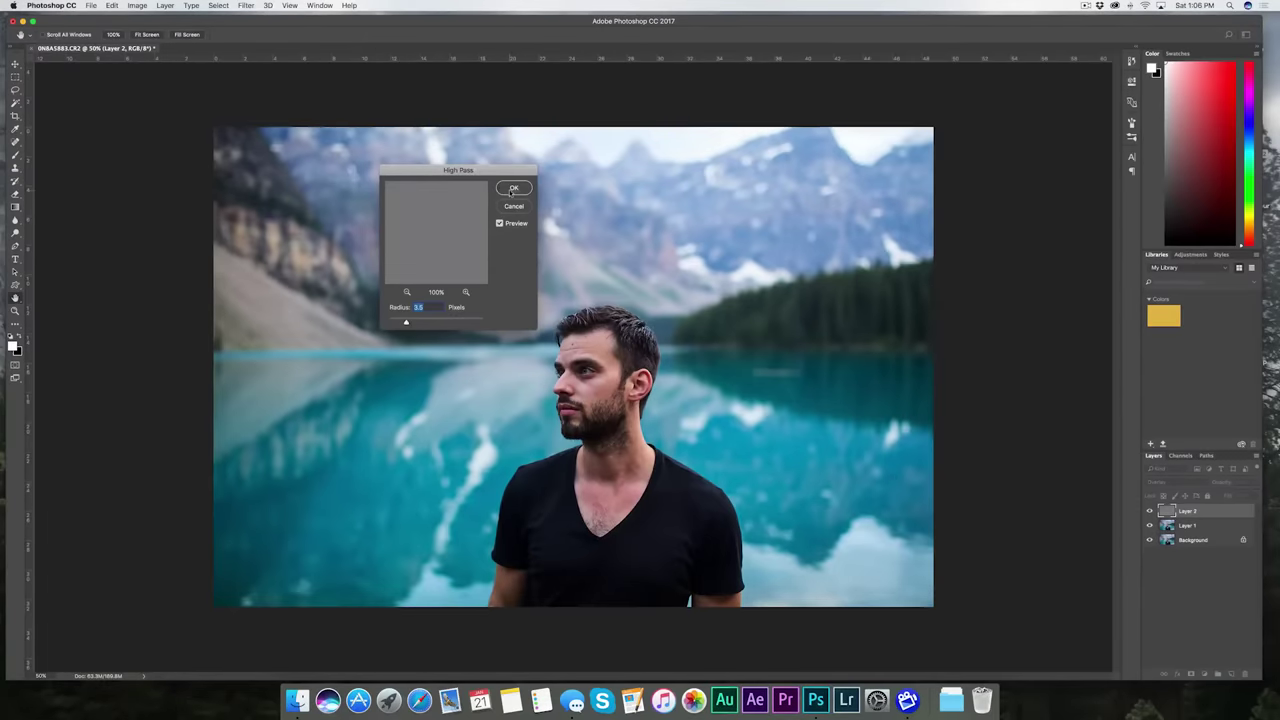
{"action": "left_click", "coordinate": [513, 188]}
{"action": "key", "text": "super+equal"}
{"action": "key", "text": "super+equal"}
{"action": "key", "text": "super+equal"}
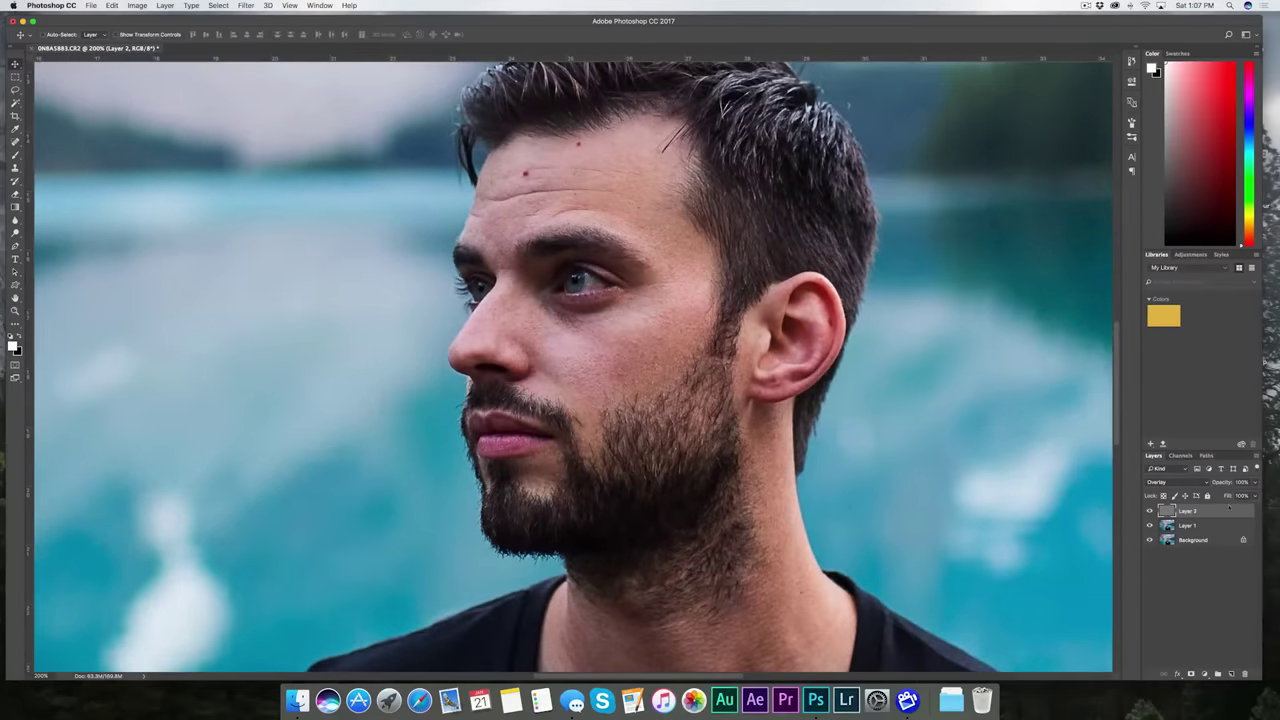
{"action": "left_click", "coordinate": [1150, 511]}
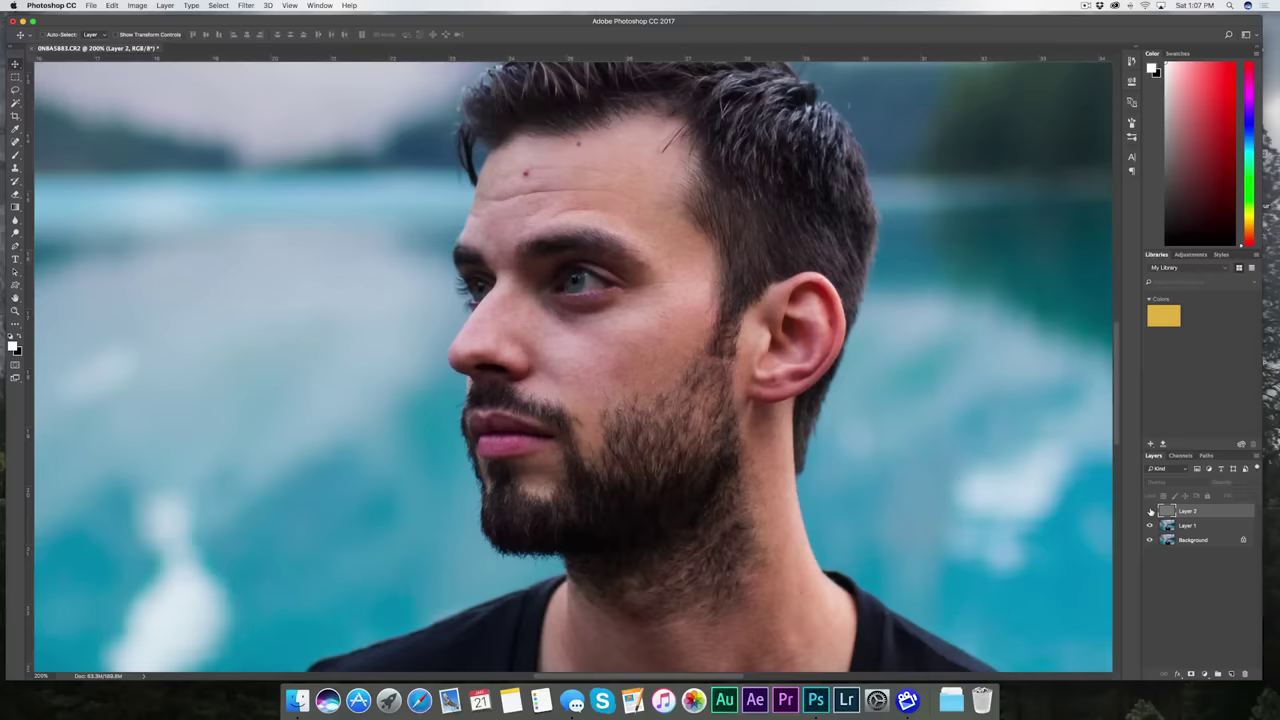
{"action": "left_click", "coordinate": [1150, 511]}
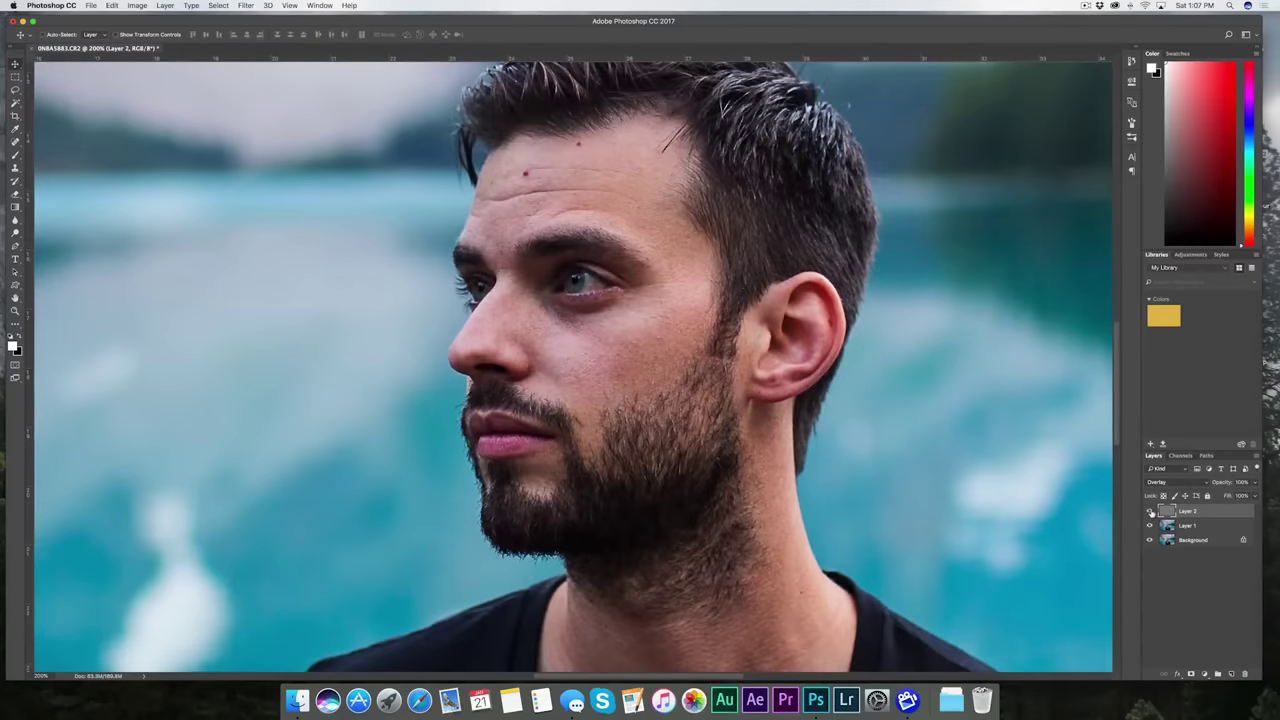
Hide Layer 2 and Layer 1 to view the original, then show both again and zoom out
{"action": "left_click", "coordinate": [1150, 511]}
{"action": "left_click", "coordinate": [1150, 526]}
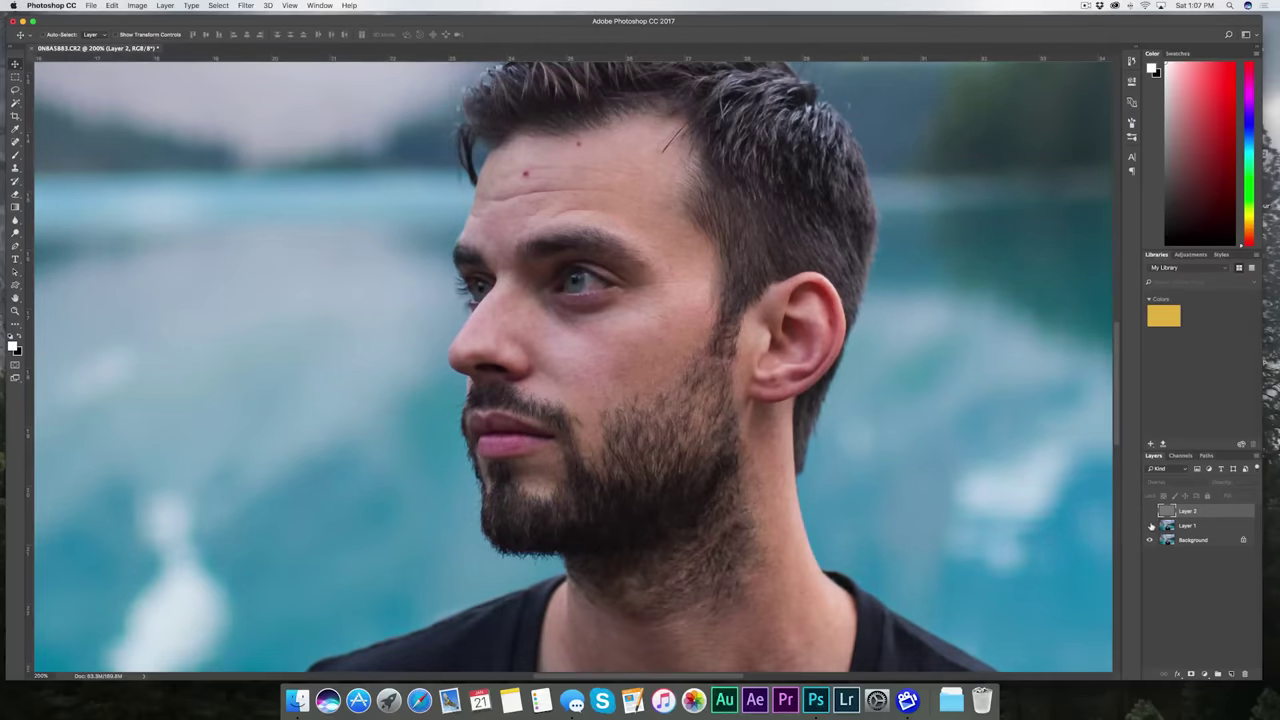
{"action": "key", "text": "super+minus"}
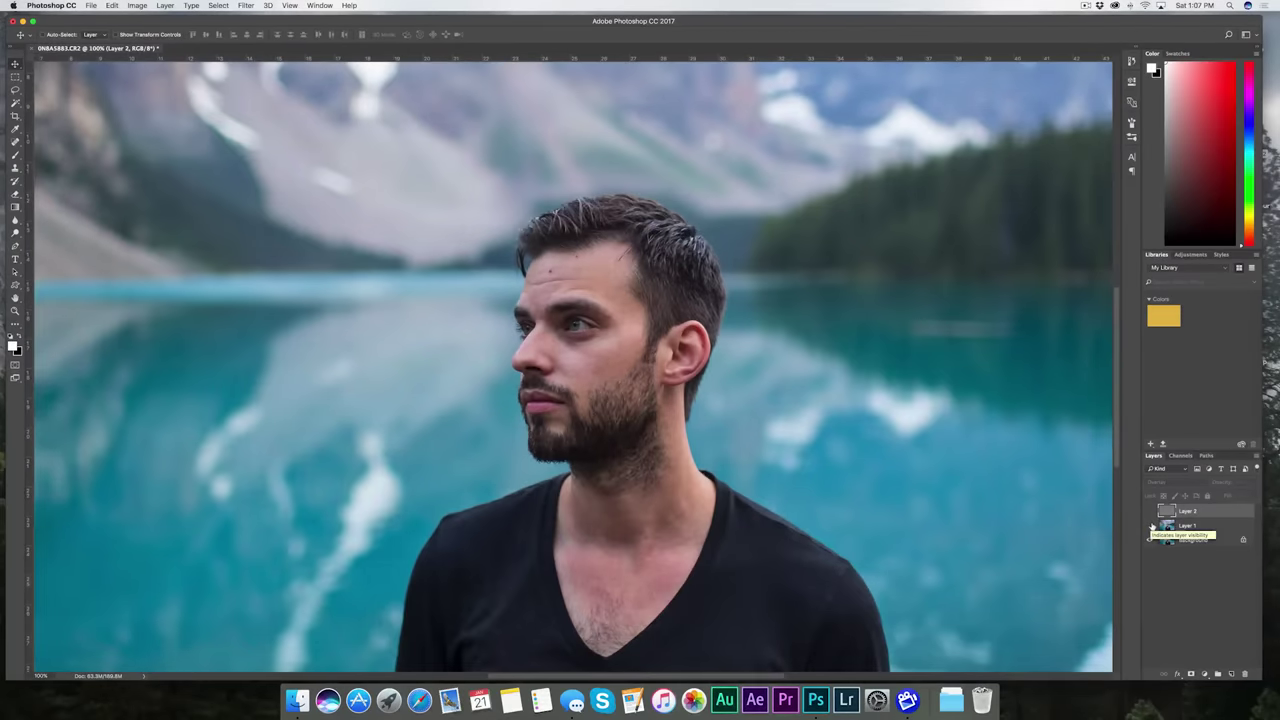
{"action": "left_click", "coordinate": [1150, 526]}
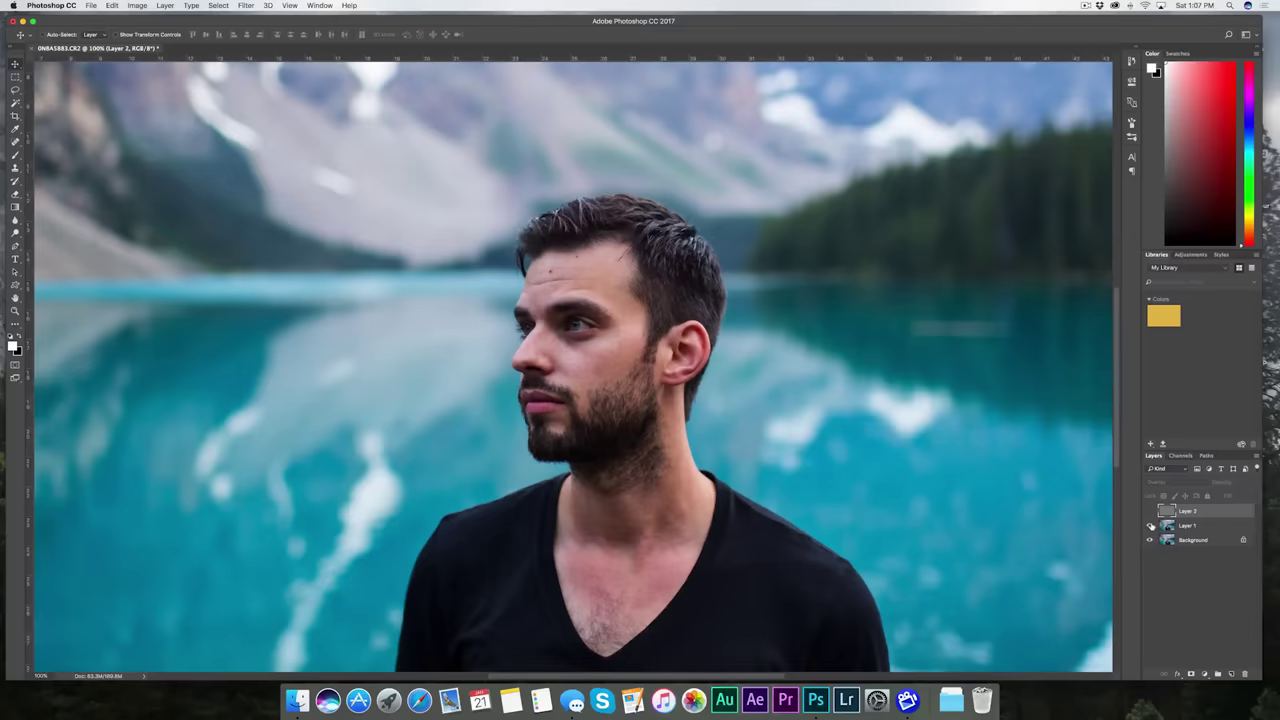
{"action": "left_click", "coordinate": [1150, 511]}
{"action": "key", "text": "super+minus"}
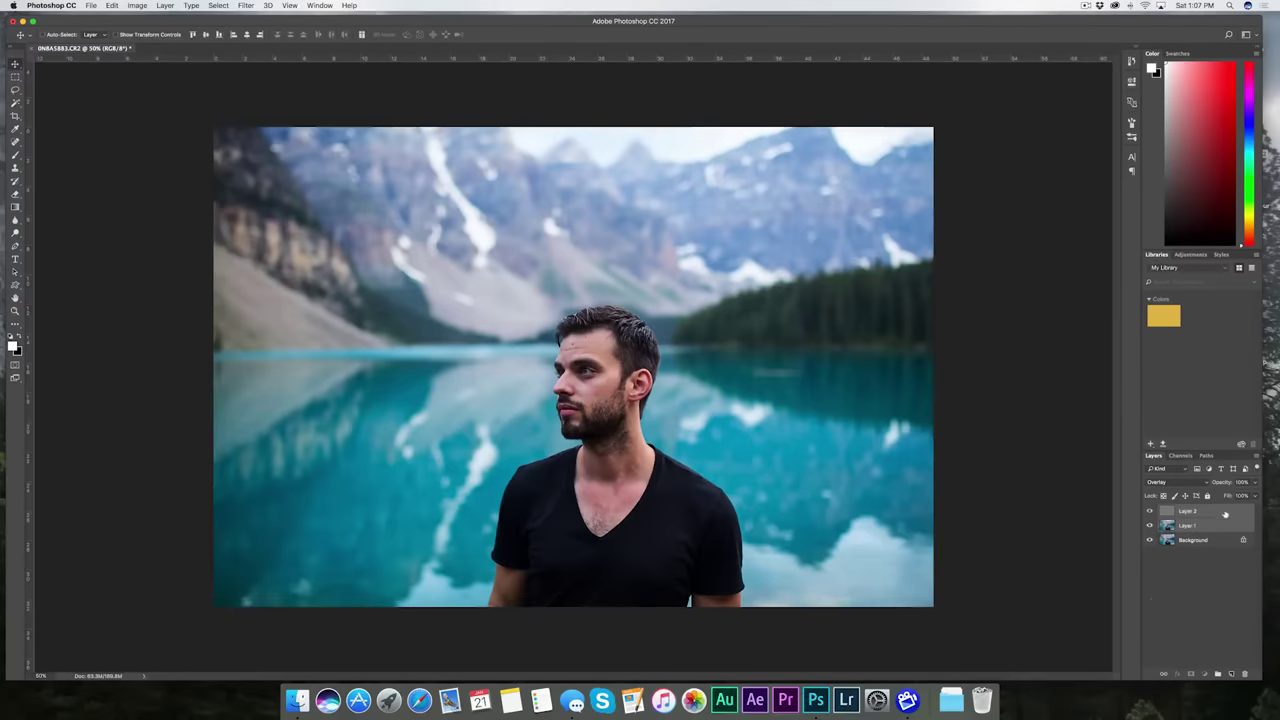
Duplicate Layer 1 and Layer 2, lower the copies' opacity slightly, and toggle them to compare
{"action": "left_click_drag", "start_coordinate": [1225, 514], "coordinate": [1230, 672]}
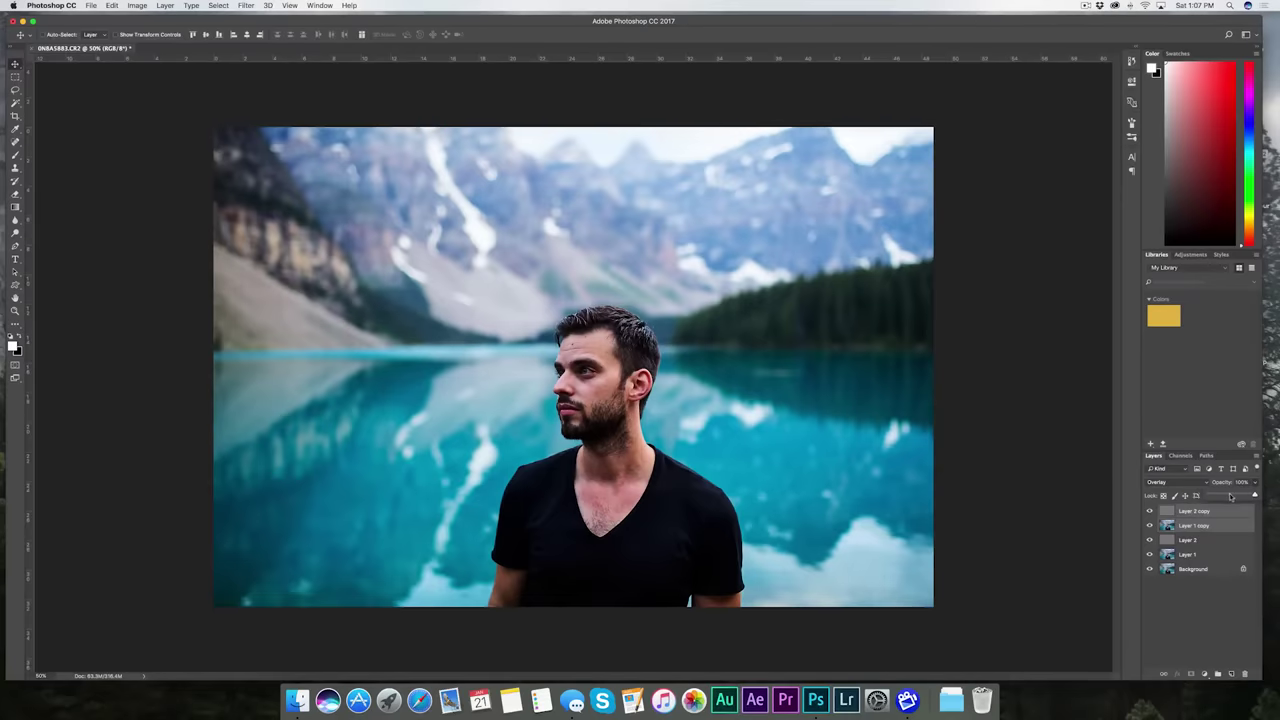
{"action": "left_click_drag", "start_coordinate": [1230, 496], "coordinate": [1219, 496]}
{"action": "left_click", "coordinate": [1193, 628]}
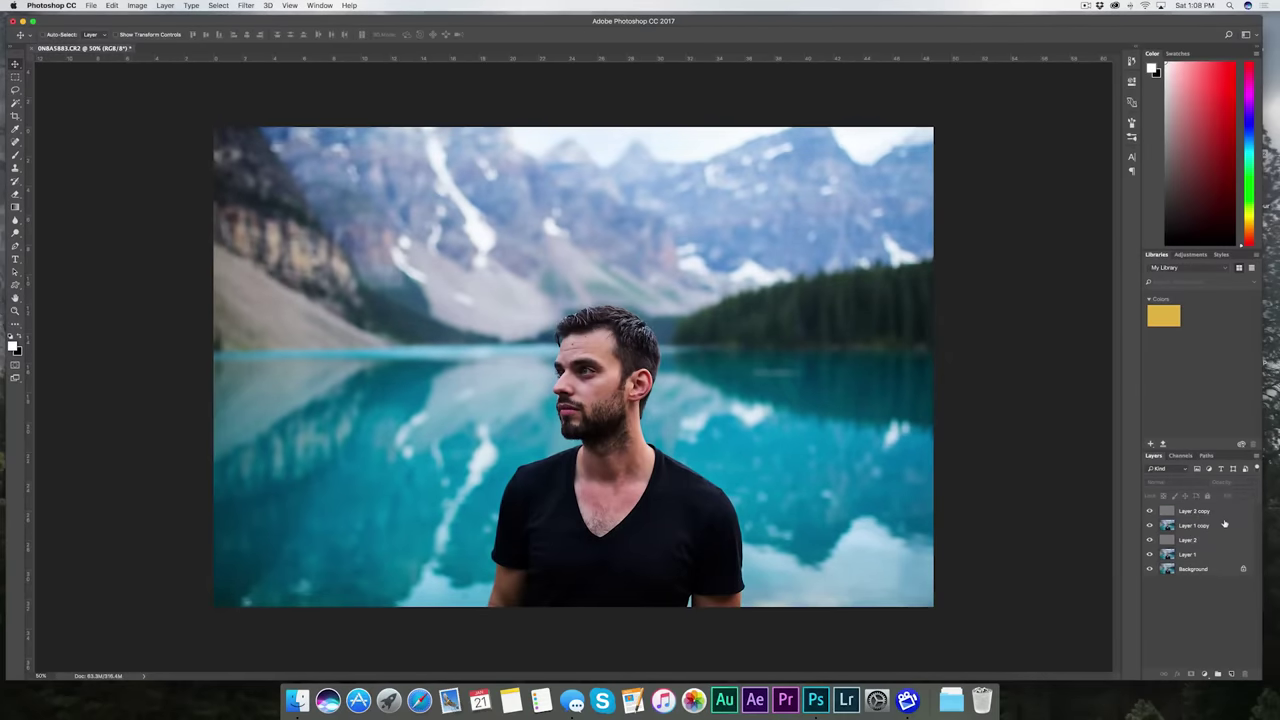
{"action": "mouse_move", "coordinate": [1149, 525]}
{"action": "left_mouse_down"}
{"action": "mouse_move", "coordinate": [1149, 512]}
{"action": "mouse_move", "coordinate": [1150, 526]}
{"action": "left_mouse_up"}
Create Layer 3 and fill it with solid orange #f57900 using Fill's Color option
{"action": "key", "text": "super+alt+shift+n"}
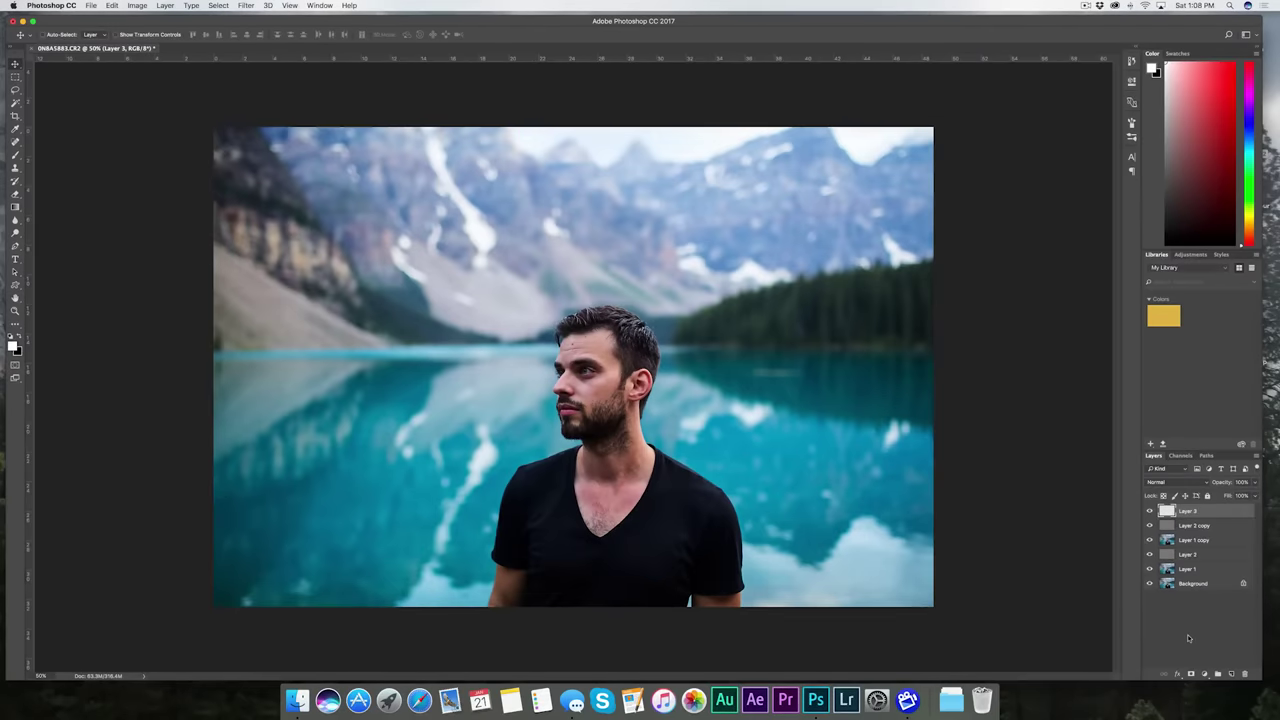
{"action": "key", "text": "shift+BackSpace"}
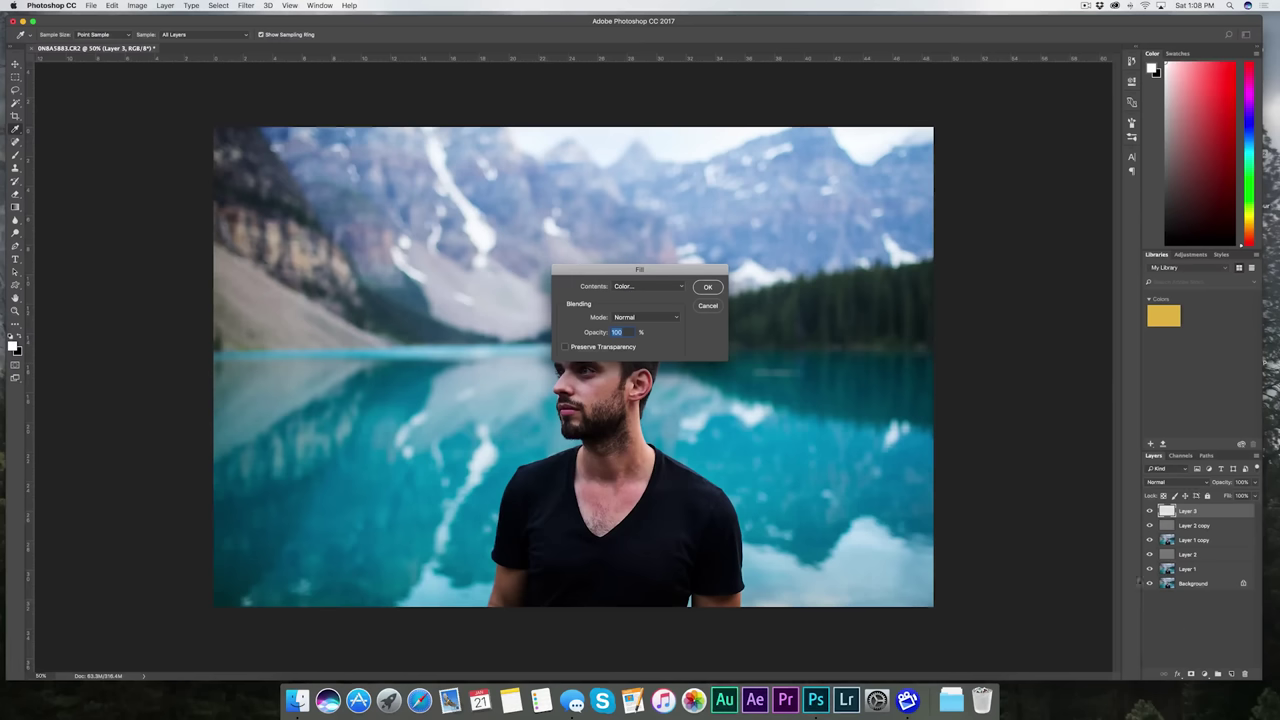
{"action": "left_click", "coordinate": [678, 288]}
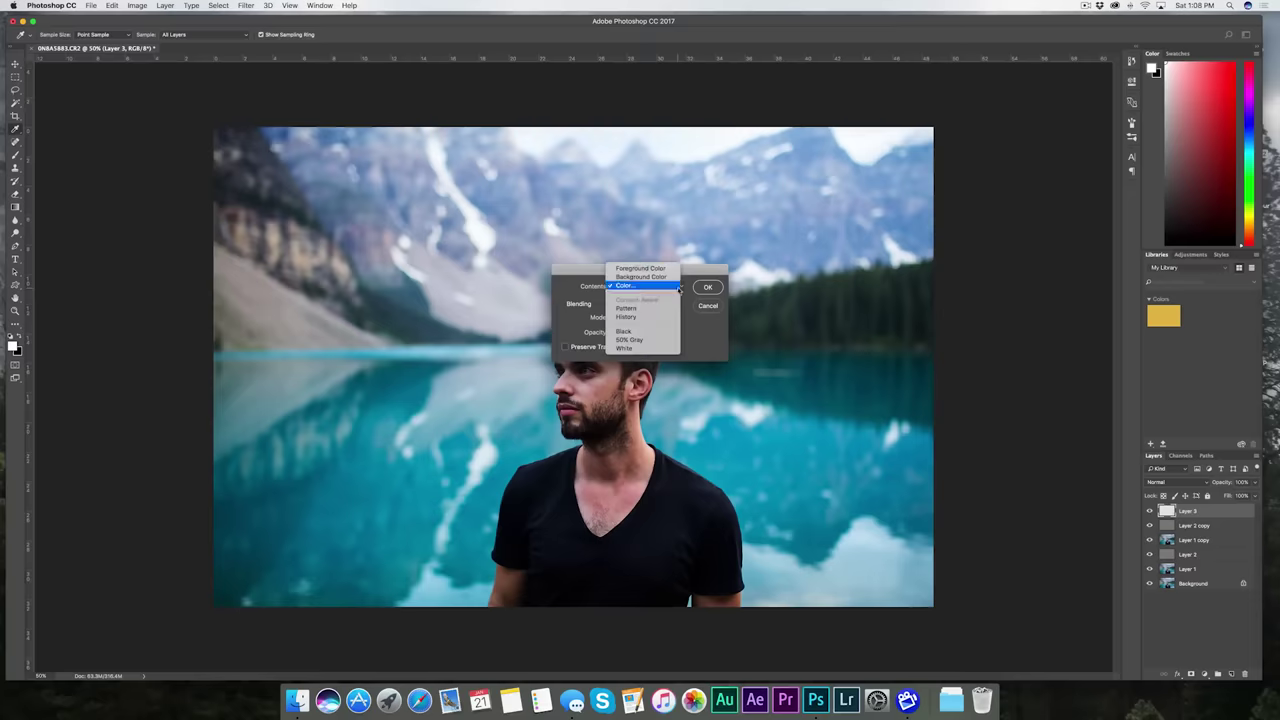
{"action": "left_click", "coordinate": [659, 289]}
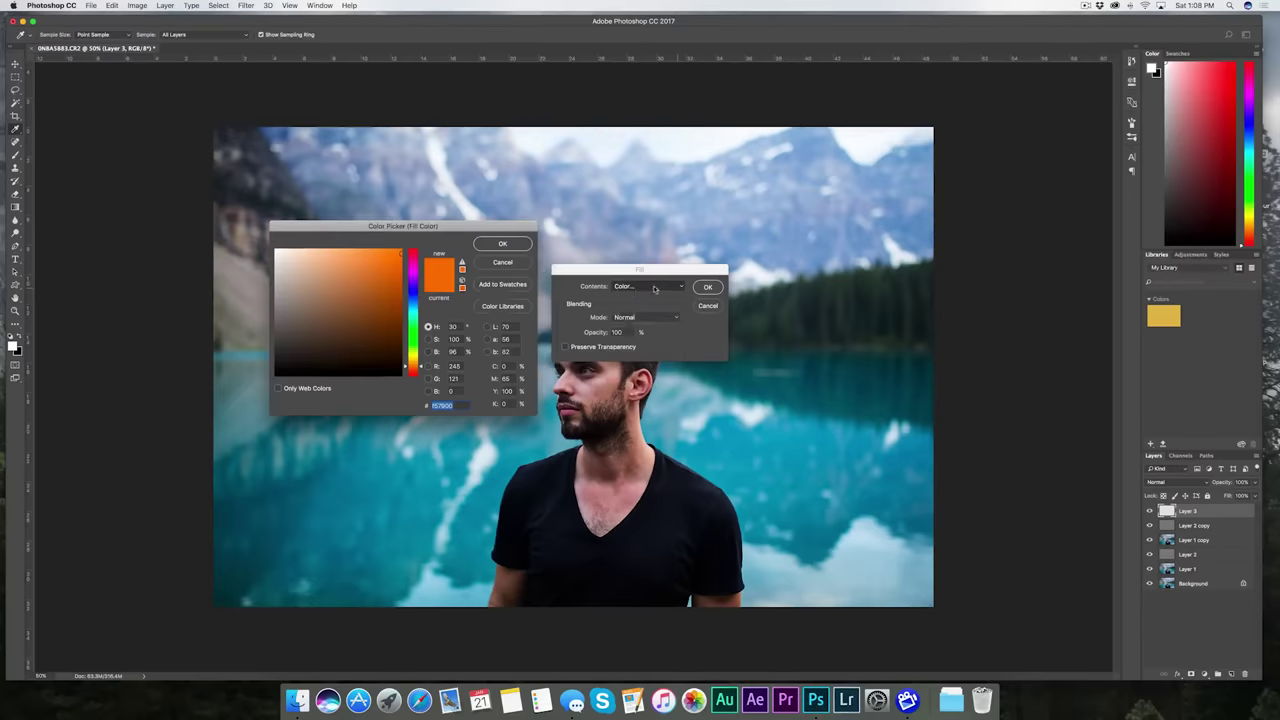
{"action": "left_click_drag", "start_coordinate": [475, 227], "coordinate": [476, 230]}
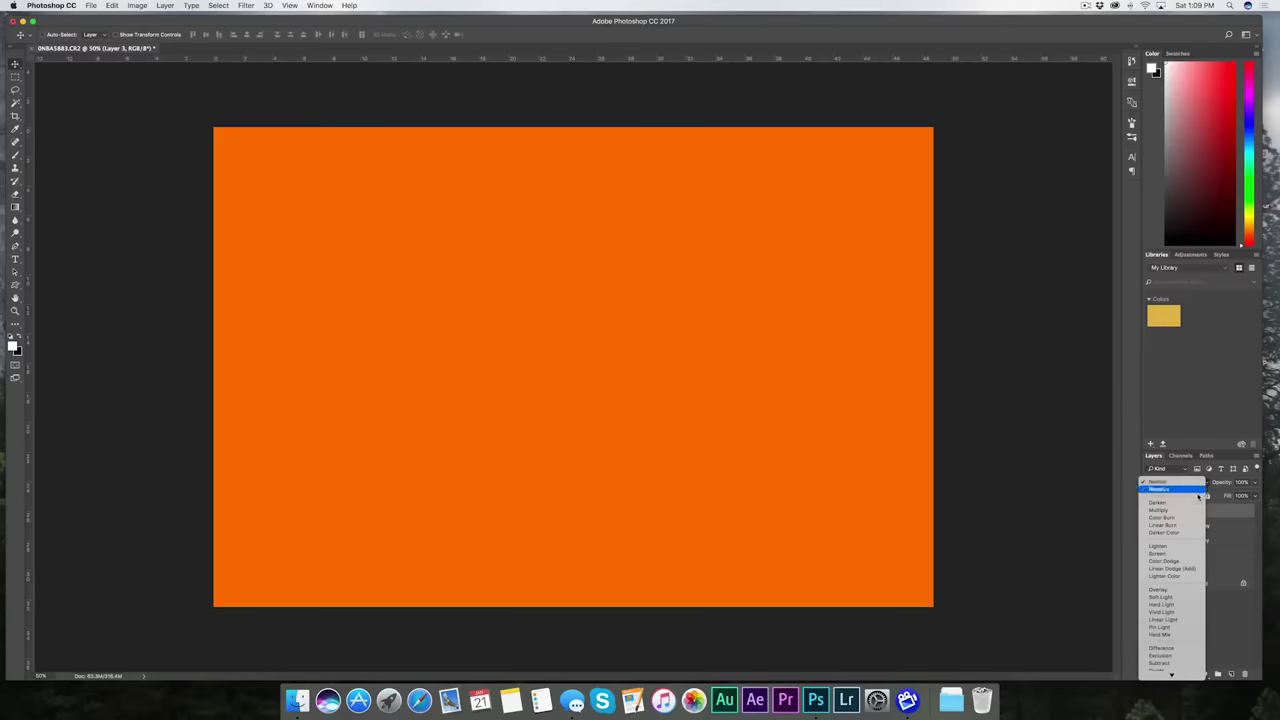
Set orange Layer 3 to Soft Light and lower its opacity to 12%
{"action": "left_click", "coordinate": [1170, 597]}
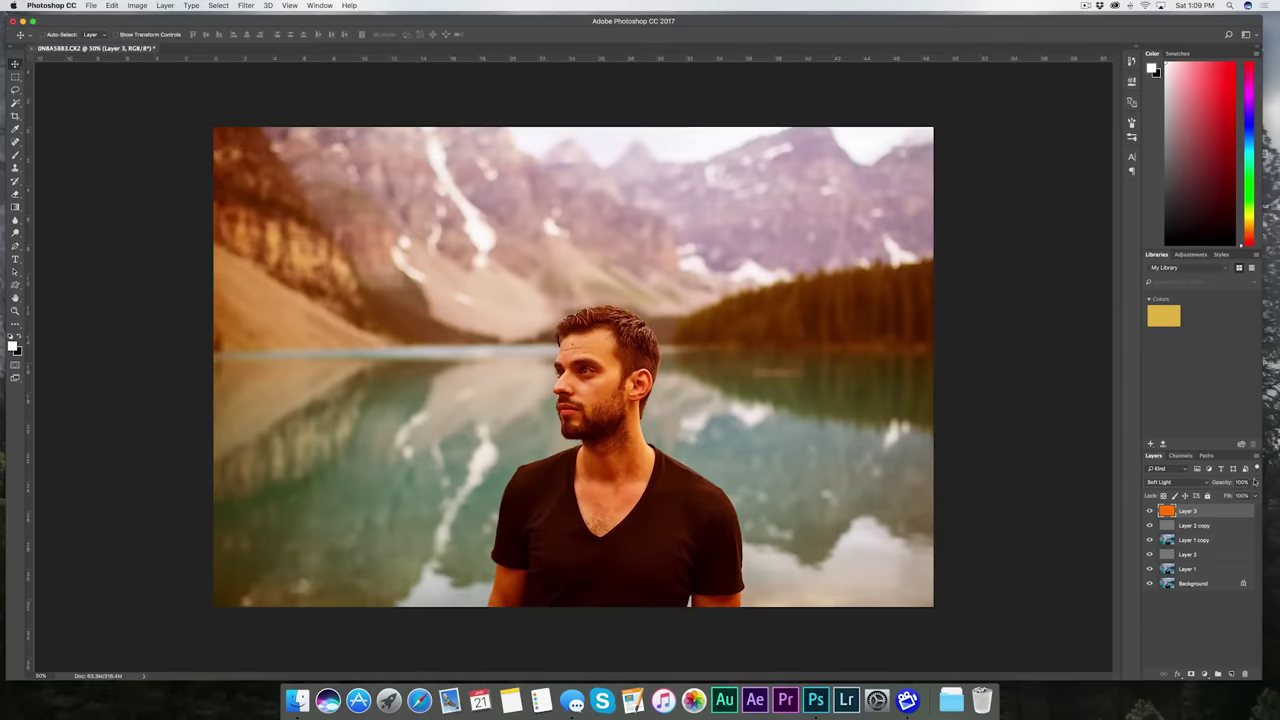
{"action": "left_click", "coordinate": [1257, 481]}
{"action": "left_click", "coordinate": [1213, 496]}
{"action": "left_click_drag", "start_coordinate": [1212, 496], "coordinate": [1214, 496]}
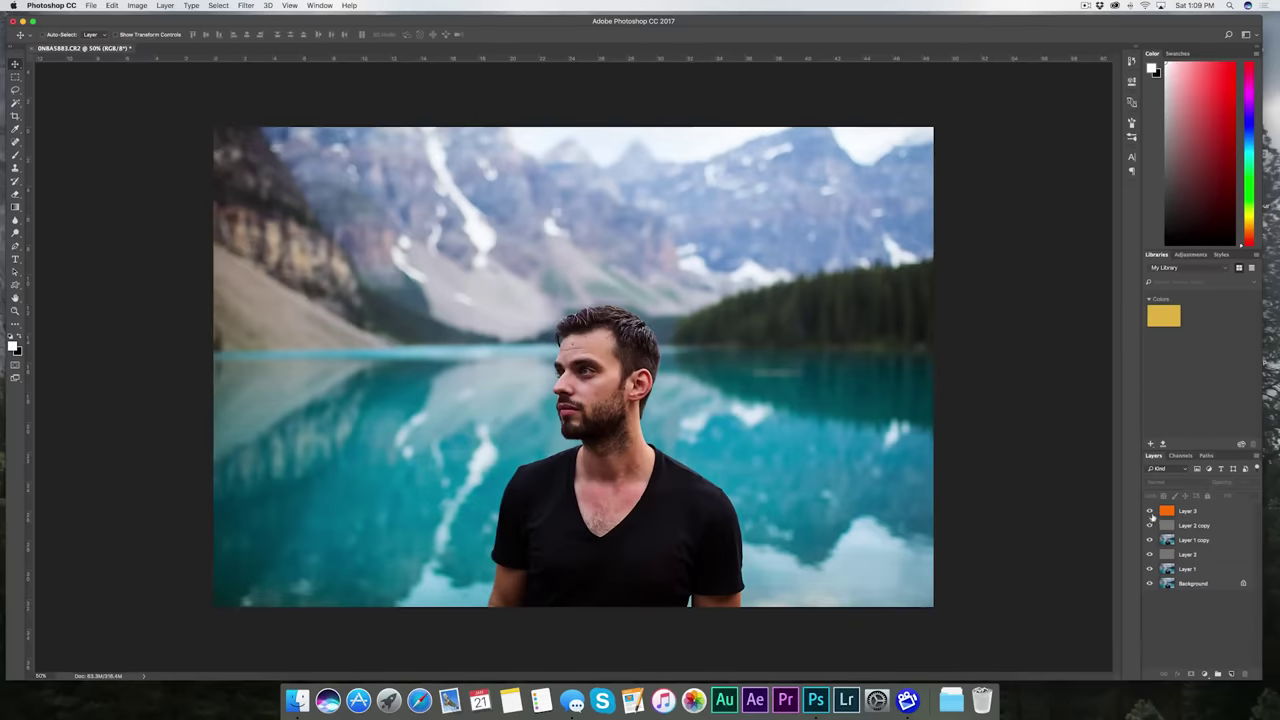
{"action": "left_click_drag", "start_coordinate": [1150, 511], "coordinate": [1150, 556]}
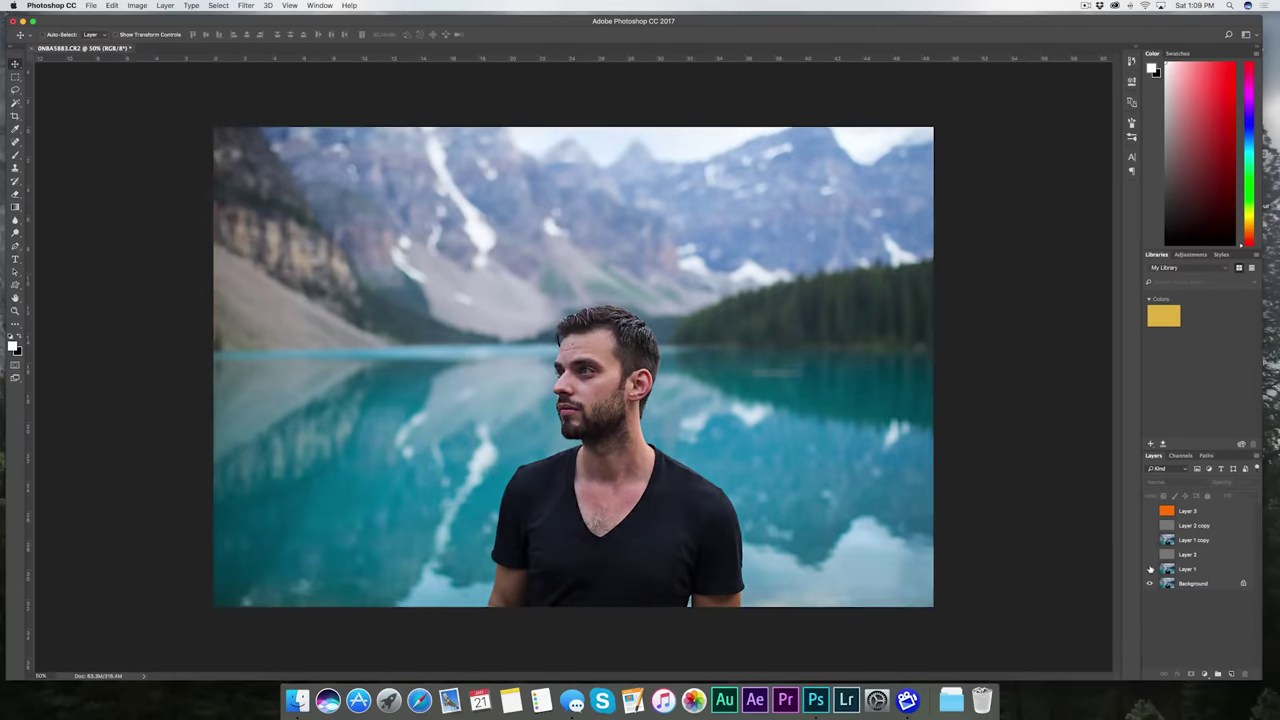
{"action": "left_click_drag", "start_coordinate": [1150, 554], "coordinate": [1150, 511]}
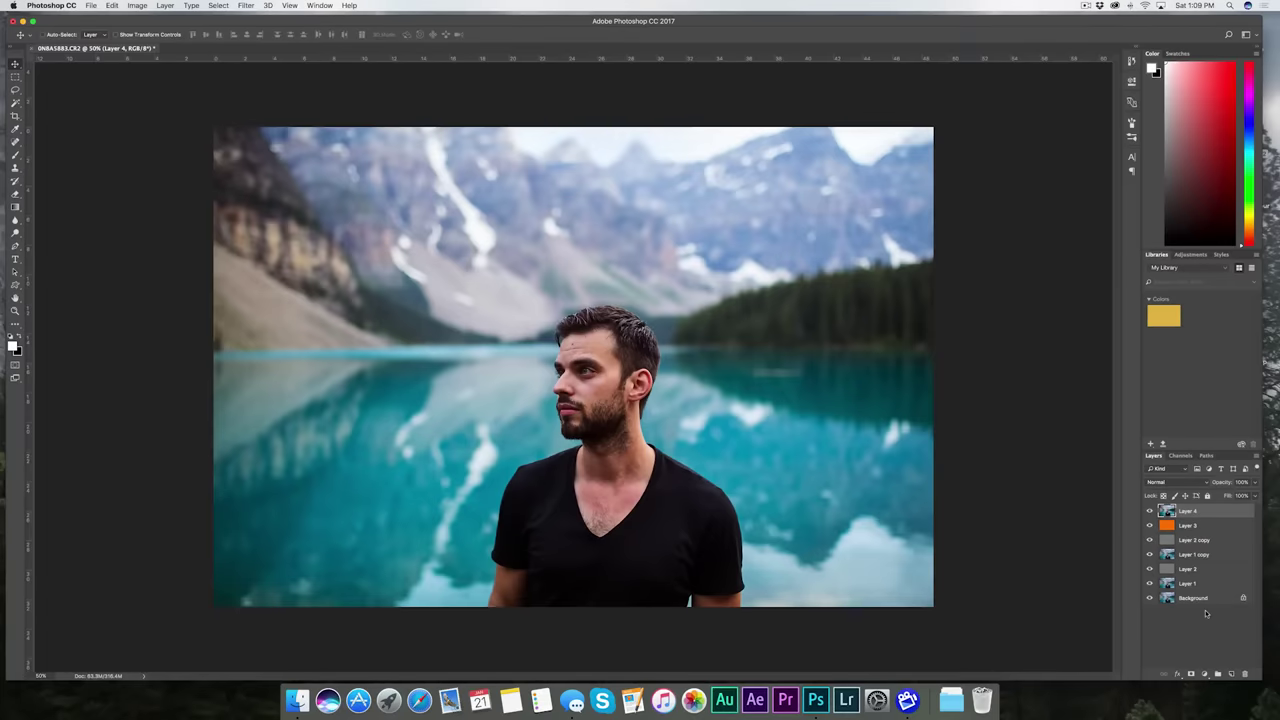
Zoom in on the face and lasso both irises, adding the second eye with Shift
{"action": "key", "text": "l"}
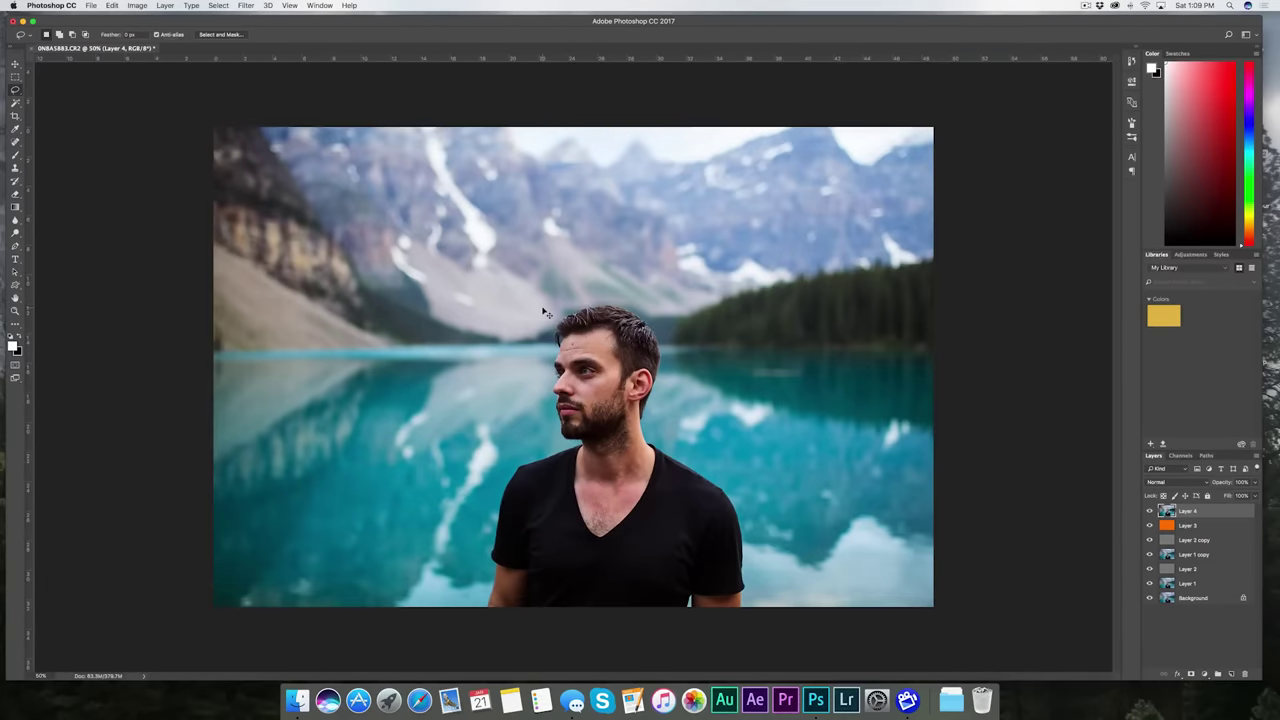
{"action": "scroll", "coordinate": [543, 313], "scroll_direction": "up", "scroll_amount": 10}
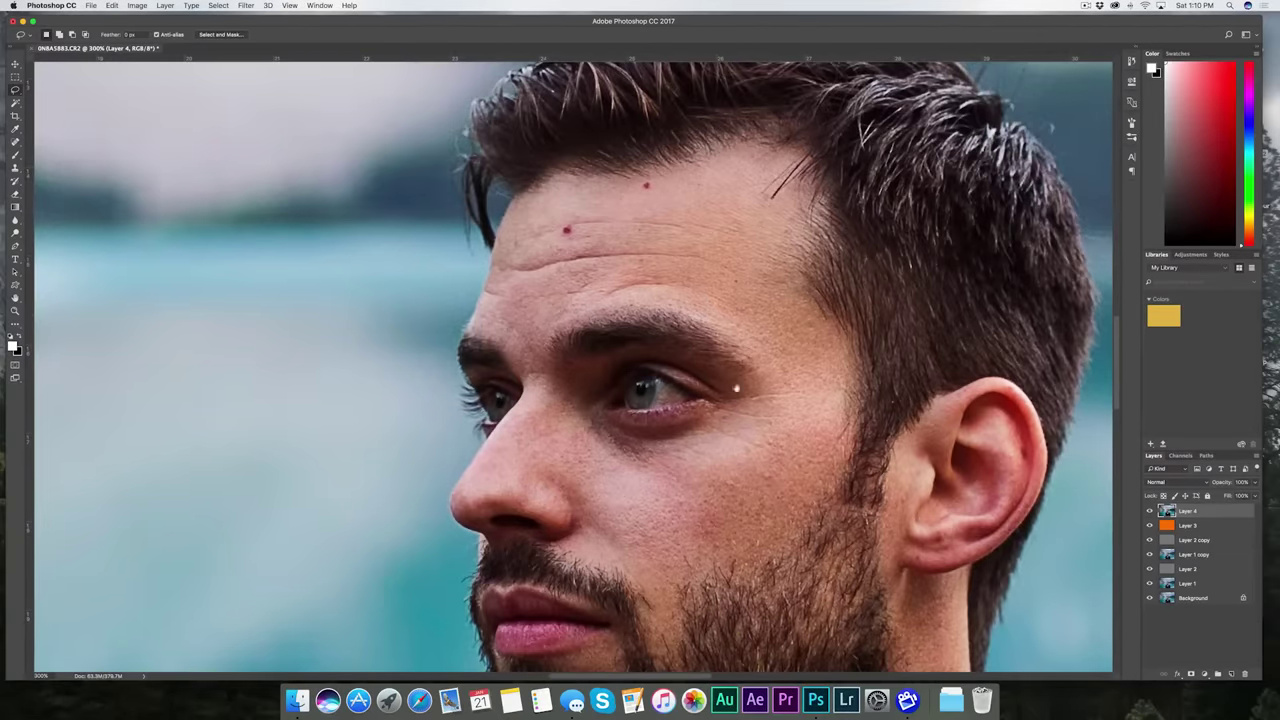
{"action": "scroll", "coordinate": [737, 388], "scroll_direction": "down", "scroll_amount": 5}
{"action": "scroll", "coordinate": [737, 388], "scroll_direction": "up", "scroll_amount": 4}
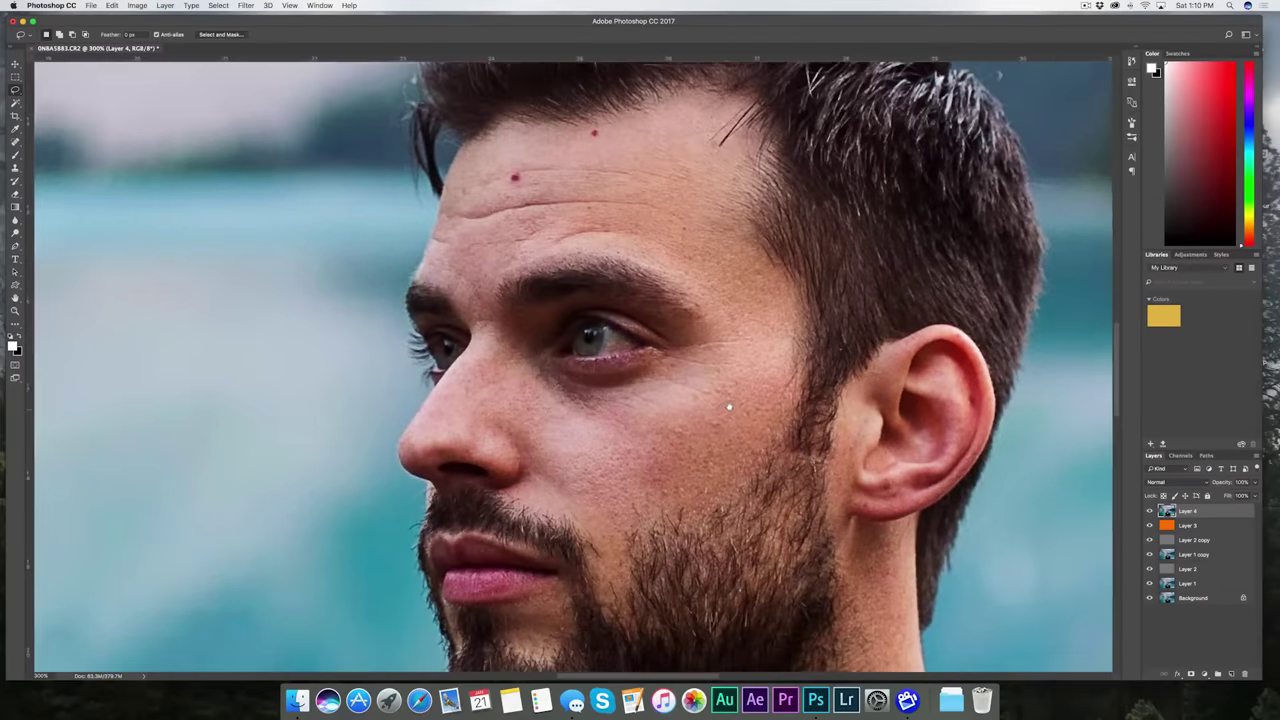
{"action": "scroll", "coordinate": [730, 406], "scroll_direction": "left", "scroll_amount": 1}
{"action": "key", "text": "super+equal"}
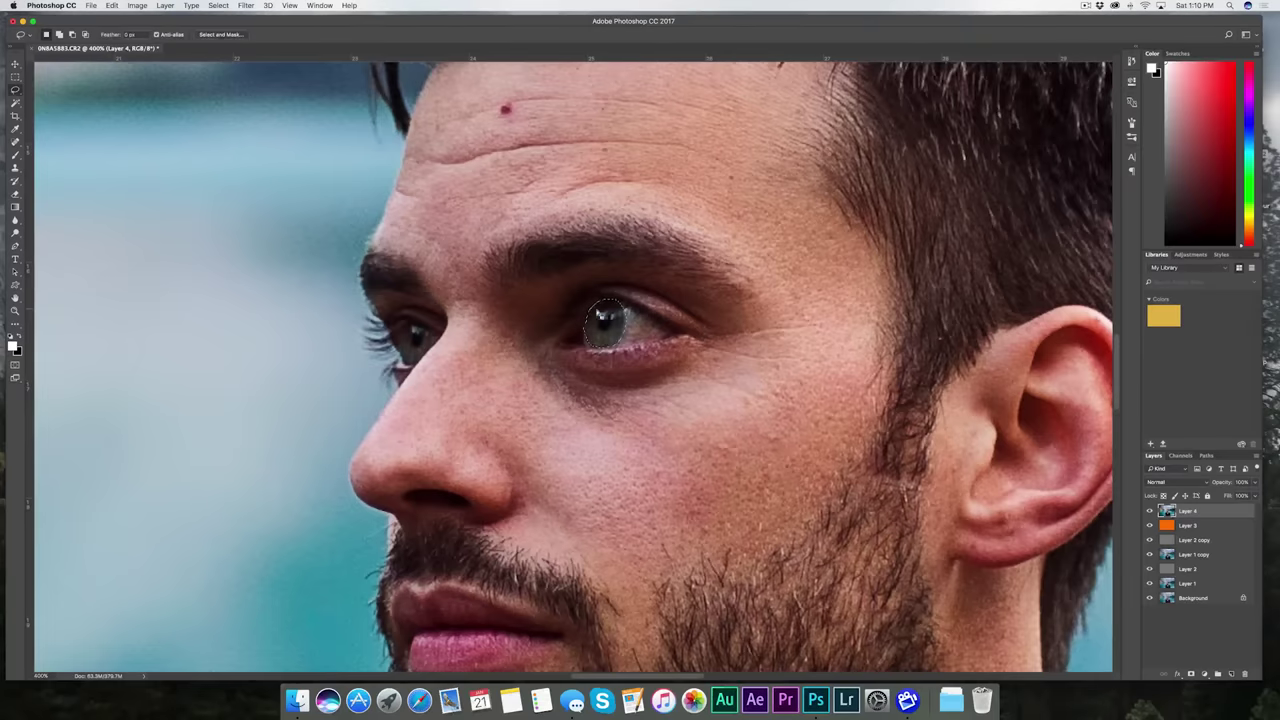
{"action": "key", "text": "shift"}
{"action": "left_click", "coordinate": [1205, 676]}
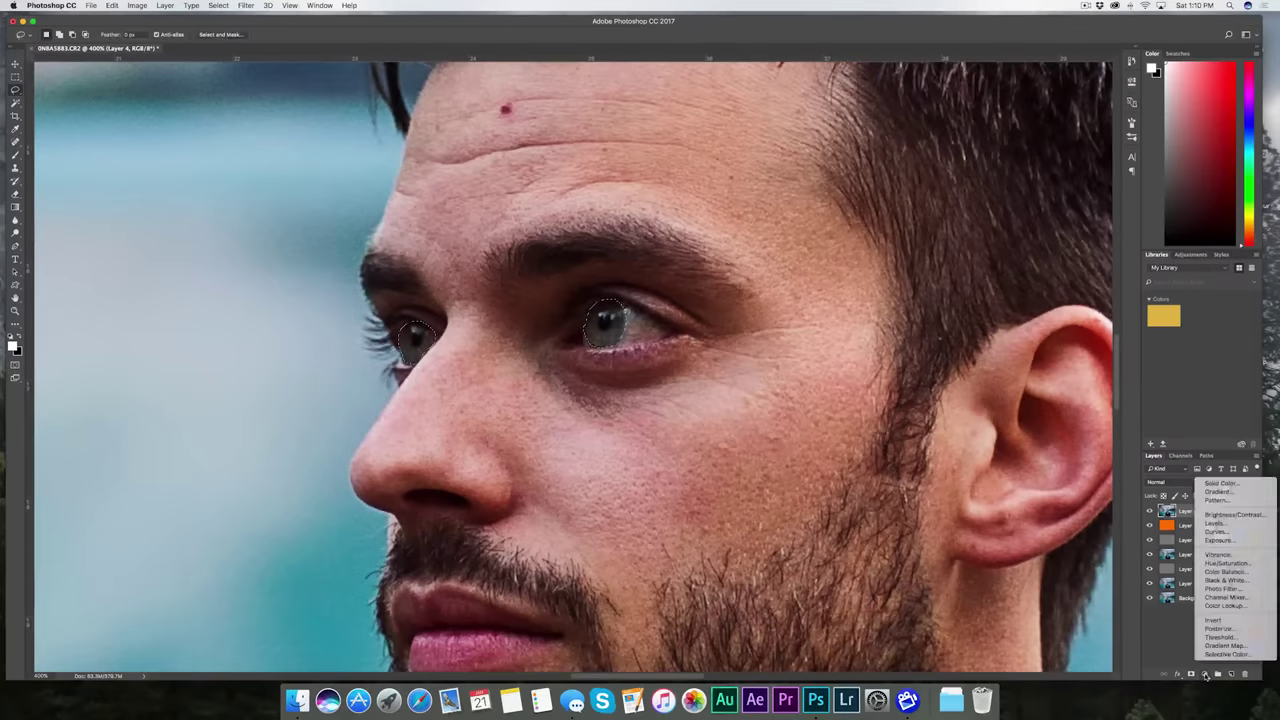
Add a Brightness/Contrast adjustment with brightness about 20 to lighten the irises
{"action": "left_click", "coordinate": [1229, 515]}
{"action": "left_click_drag", "start_coordinate": [1045, 127], "coordinate": [1105, 128]}
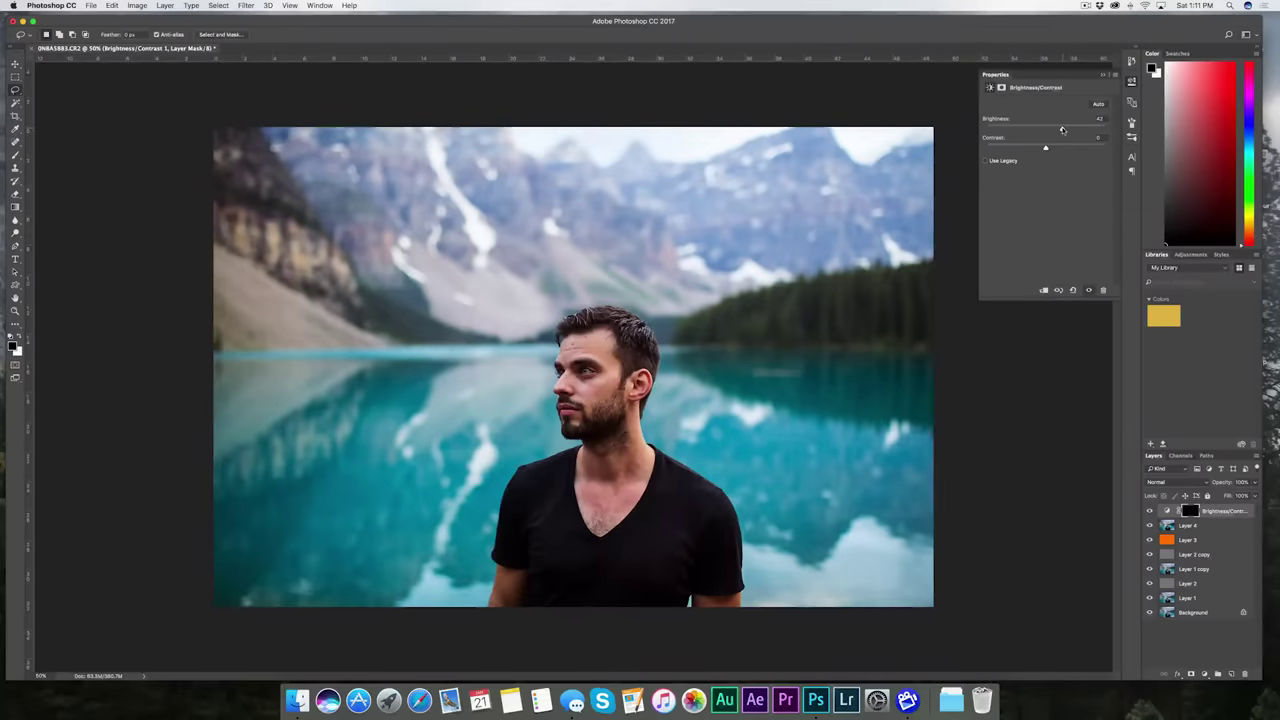
{"action": "left_click_drag", "start_coordinate": [1063, 130], "coordinate": [1054, 130]}
{"action": "left_click_drag", "start_coordinate": [1054, 130], "coordinate": [1054, 130]}
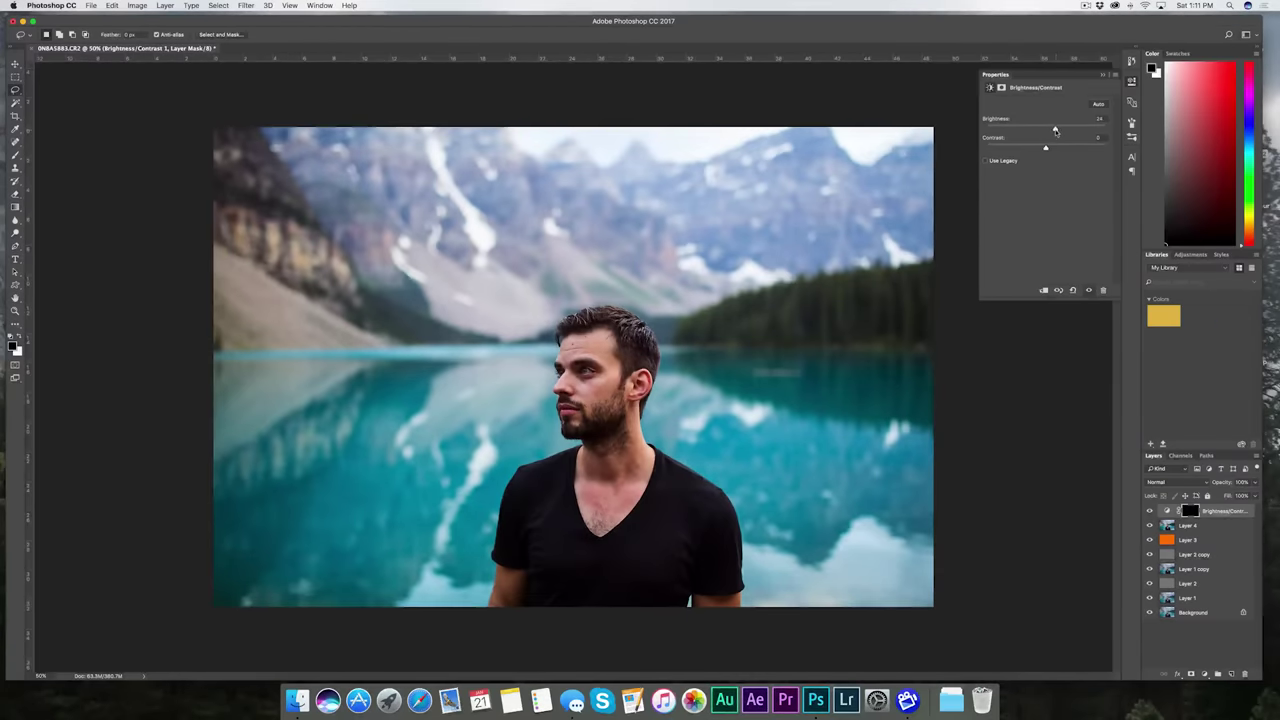
{"action": "left_click", "coordinate": [1103, 77]}
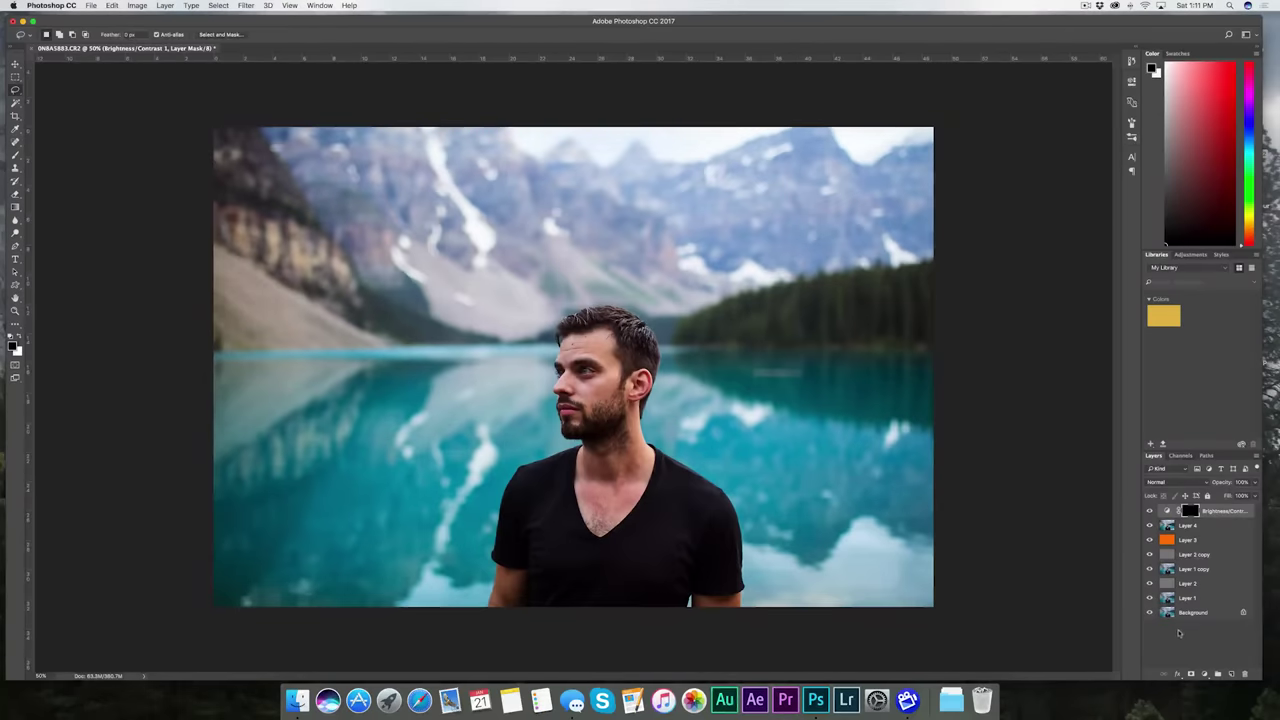
{"action": "left_click", "coordinate": [1181, 636]}
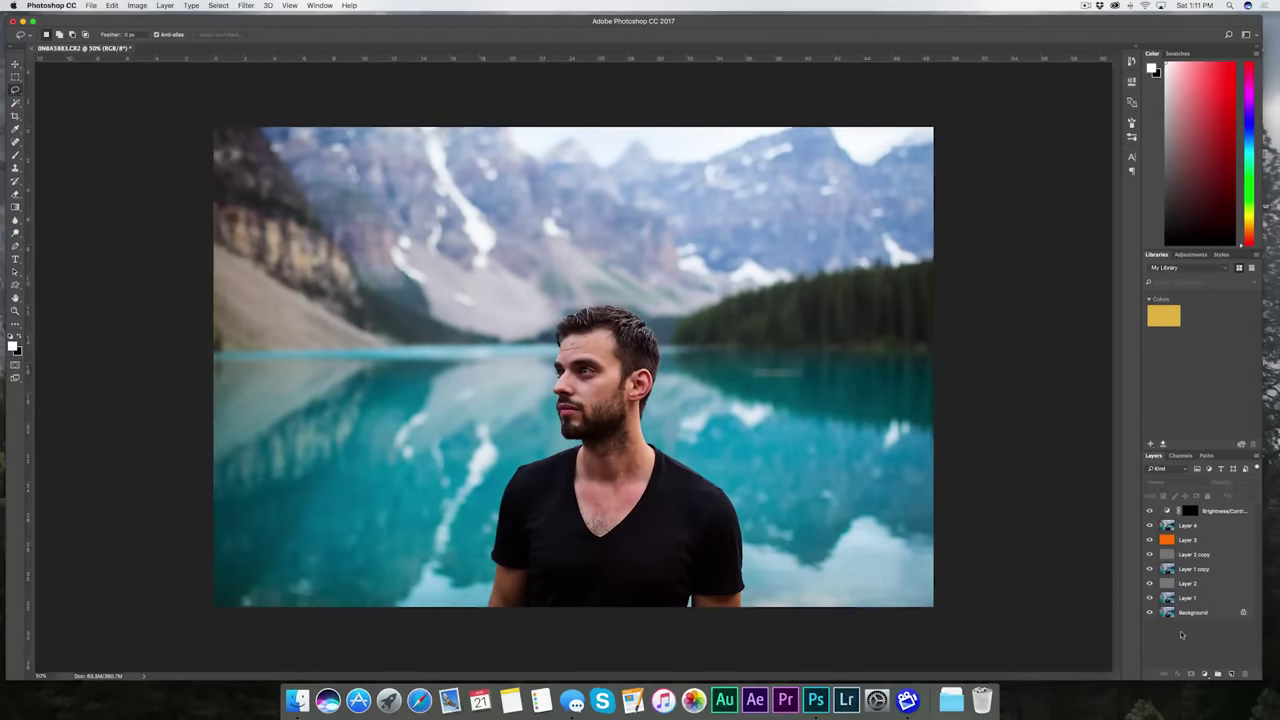
Stamp all visible layers into a new merged Layer 5
{"action": "key", "text": "super+shift+n"}
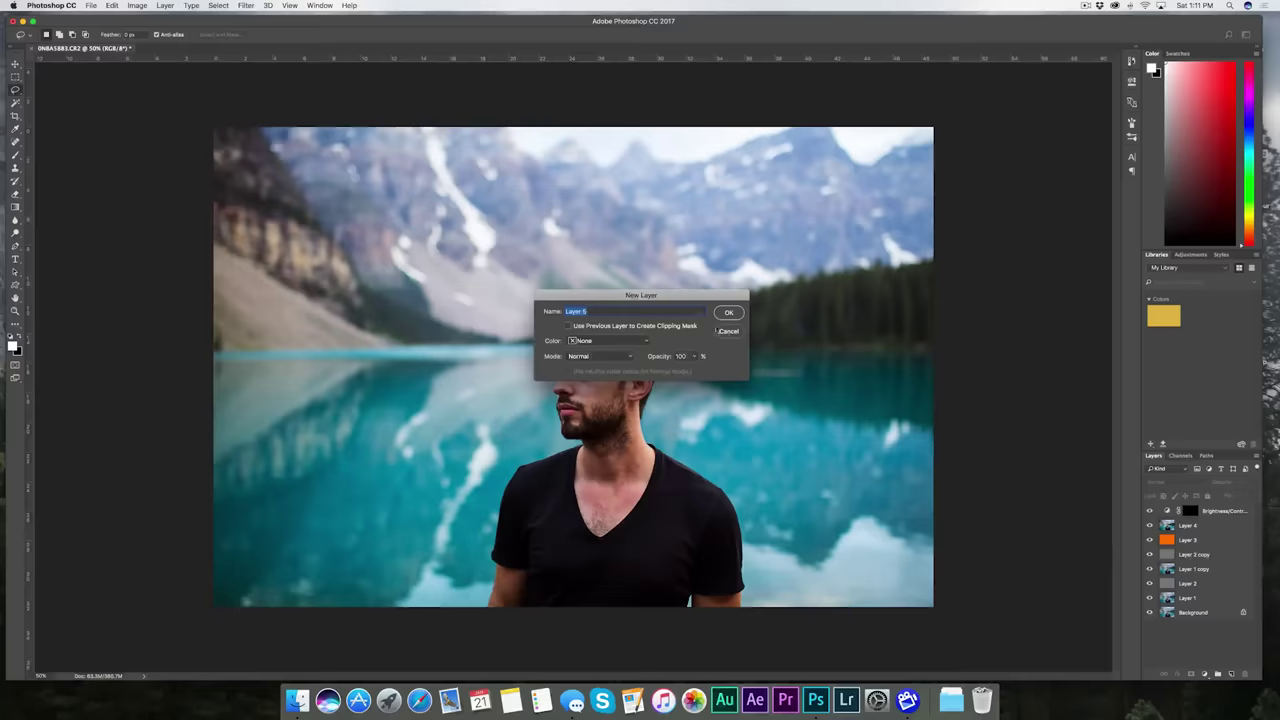
{"action": "key", "text": "Escape"}
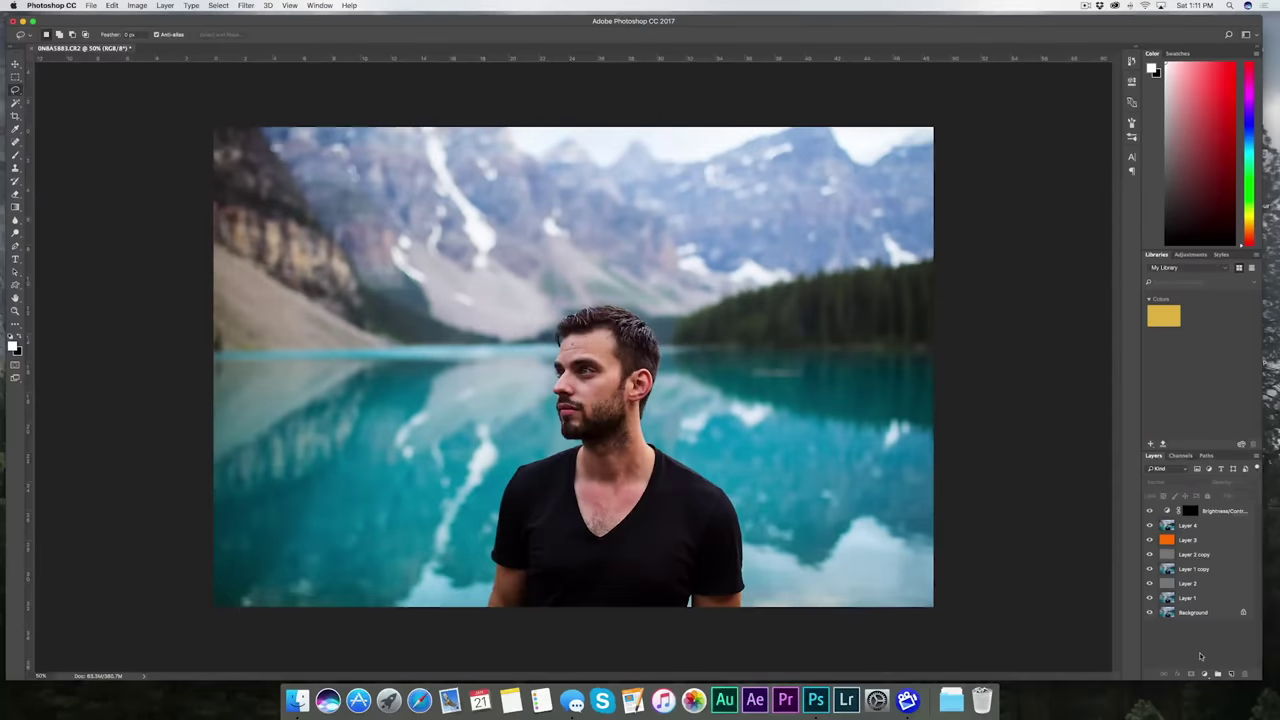
{"action": "key", "text": "super+alt+shift+e"}
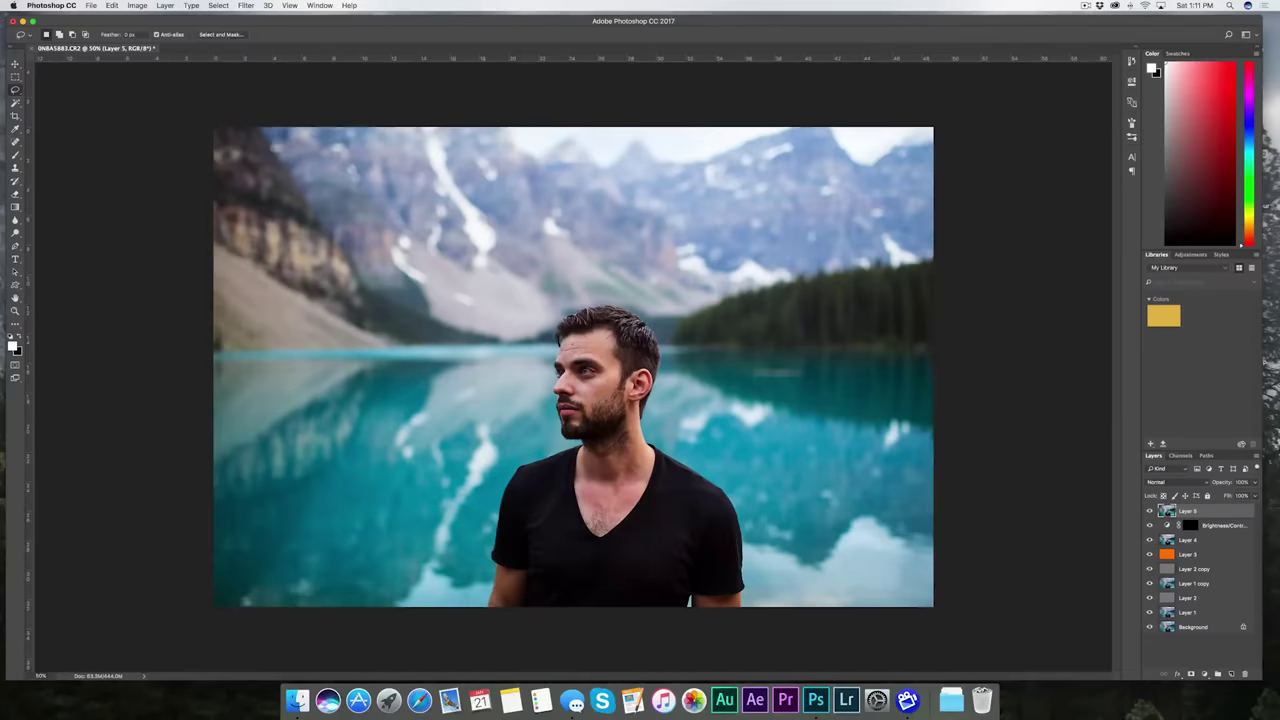
Lasso the sky and mountains along the horizon, the man's head and the treeline
{"action": "left_click", "coordinate": [214, 349]}
{"action": "left_click_drag", "start_coordinate": [470, 339], "coordinate": [558, 318]}
{"action": "mouse_move", "coordinate": [662, 320]}
{"action": "left_mouse_down"}
{"action": "mouse_move", "coordinate": [852, 269]}
{"action": "mouse_move", "coordinate": [948, 261]}
{"action": "mouse_move", "coordinate": [966, 217]}
{"action": "mouse_move", "coordinate": [966, 121]}
{"action": "mouse_move", "coordinate": [936, 102]}
{"action": "mouse_move", "coordinate": [205, 99]}
{"action": "mouse_move", "coordinate": [181, 138]}
{"action": "mouse_move", "coordinate": [199, 255]}
{"action": "left_mouse_up"}
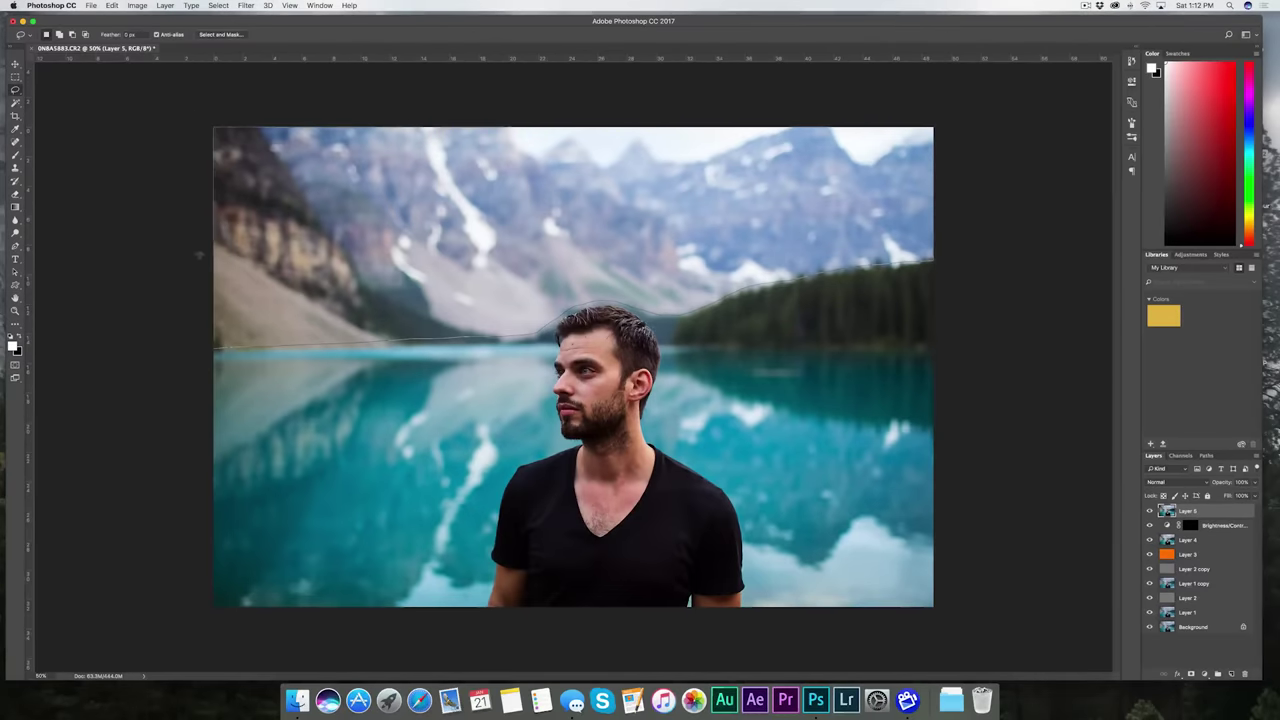
{"action": "left_click_drag", "start_coordinate": [212, 318], "coordinate": [217, 352]}
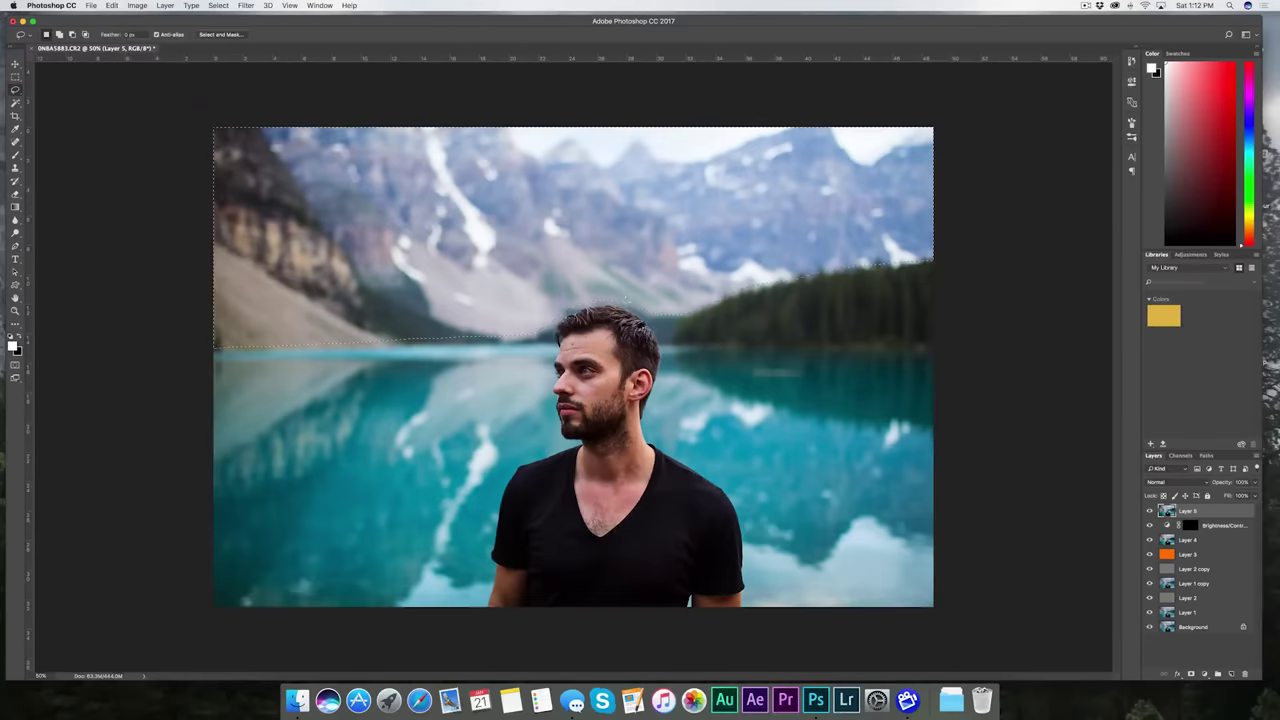
Add a Curves layer lowering the RGB curve and raising the Red channel for warmer tones
{"action": "left_click", "coordinate": [1205, 675]}
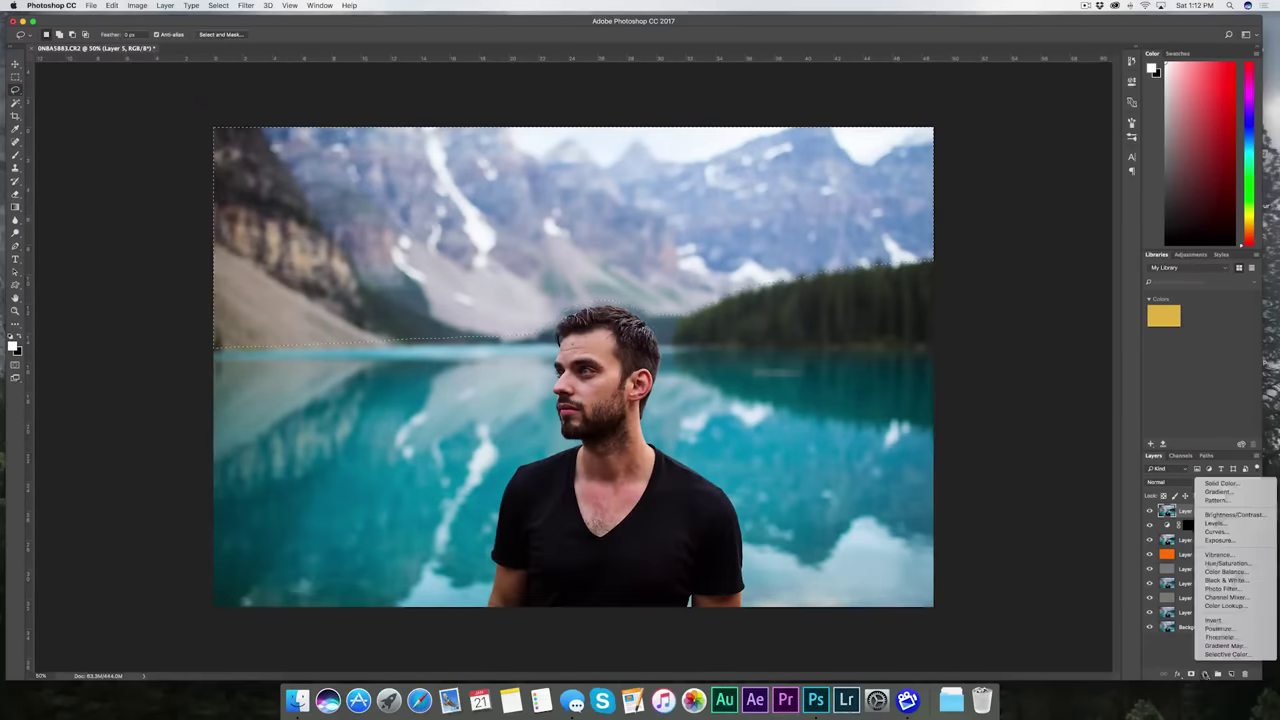
{"action": "left_click", "coordinate": [1216, 531]}
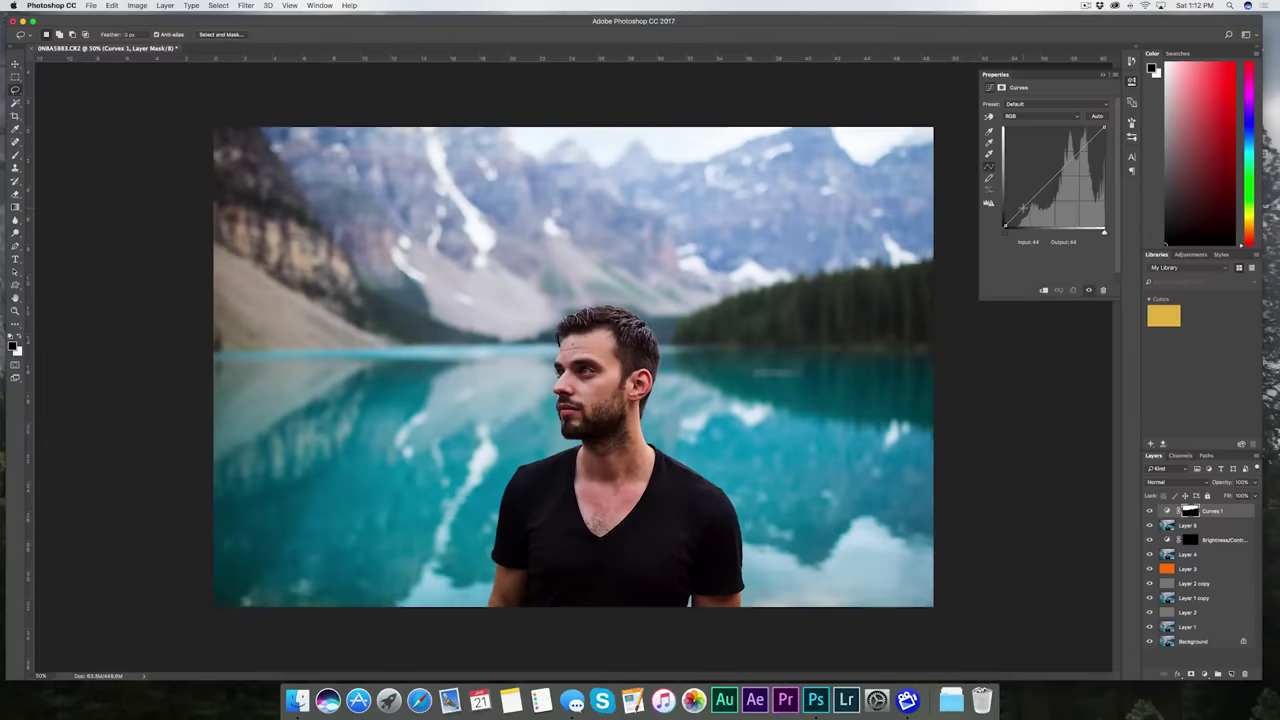
{"action": "left_click_drag", "start_coordinate": [1022, 208], "coordinate": [1035, 209]}
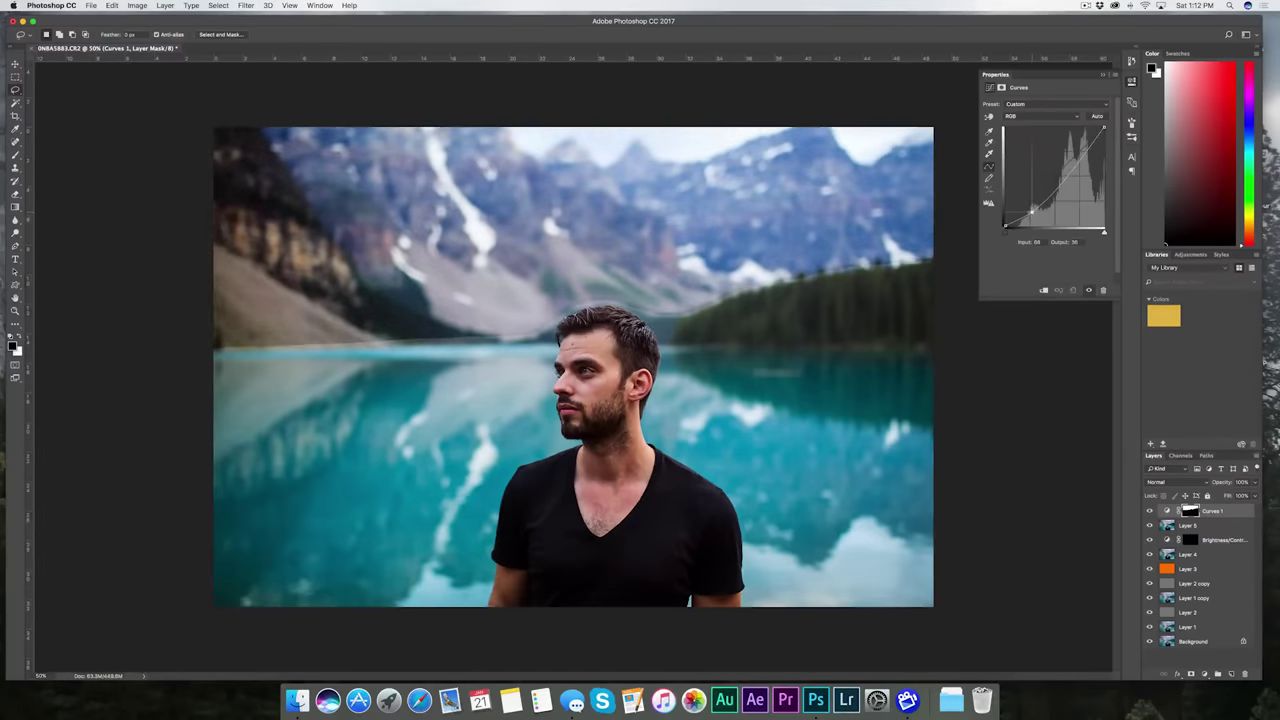
{"action": "left_click_drag", "start_coordinate": [1090, 144], "coordinate": [1093, 149]}
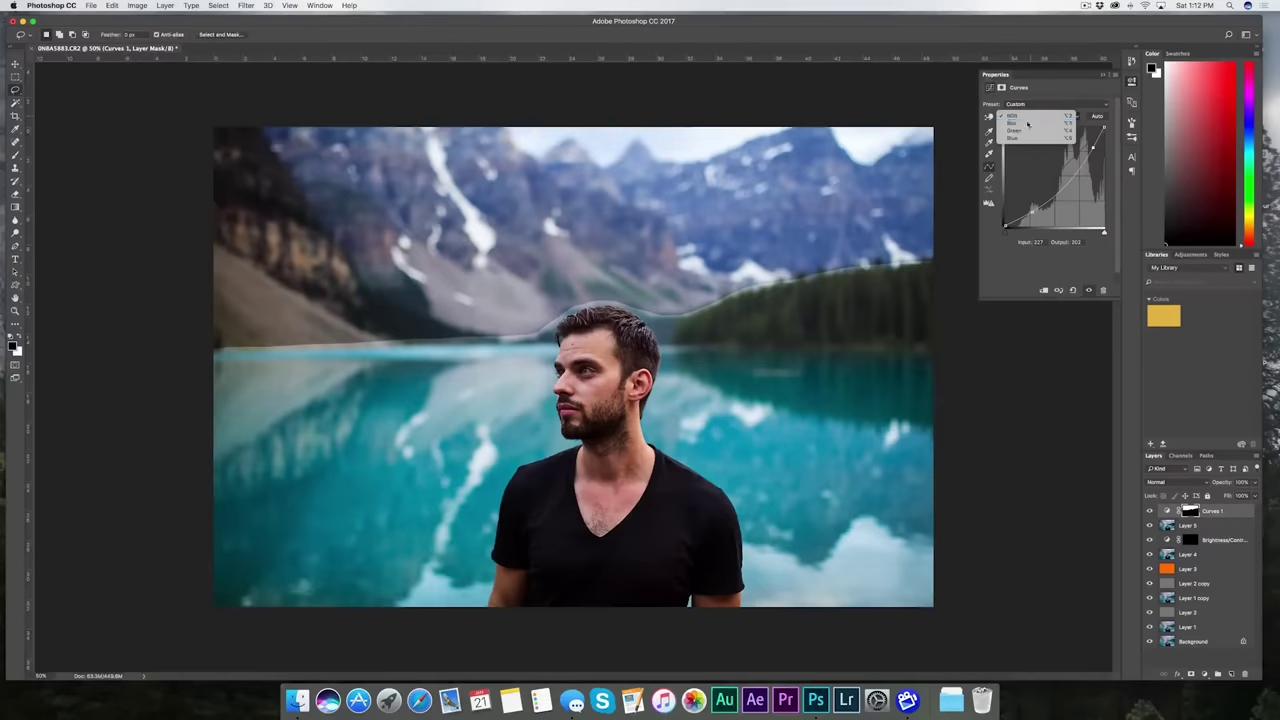
{"action": "left_click", "coordinate": [1027, 123]}
{"action": "mouse_move", "coordinate": [1028, 206]}
{"action": "left_mouse_down"}
{"action": "mouse_move", "coordinate": [1022, 192]}
{"action": "mouse_move", "coordinate": [1012, 203]}
{"action": "left_mouse_up"}
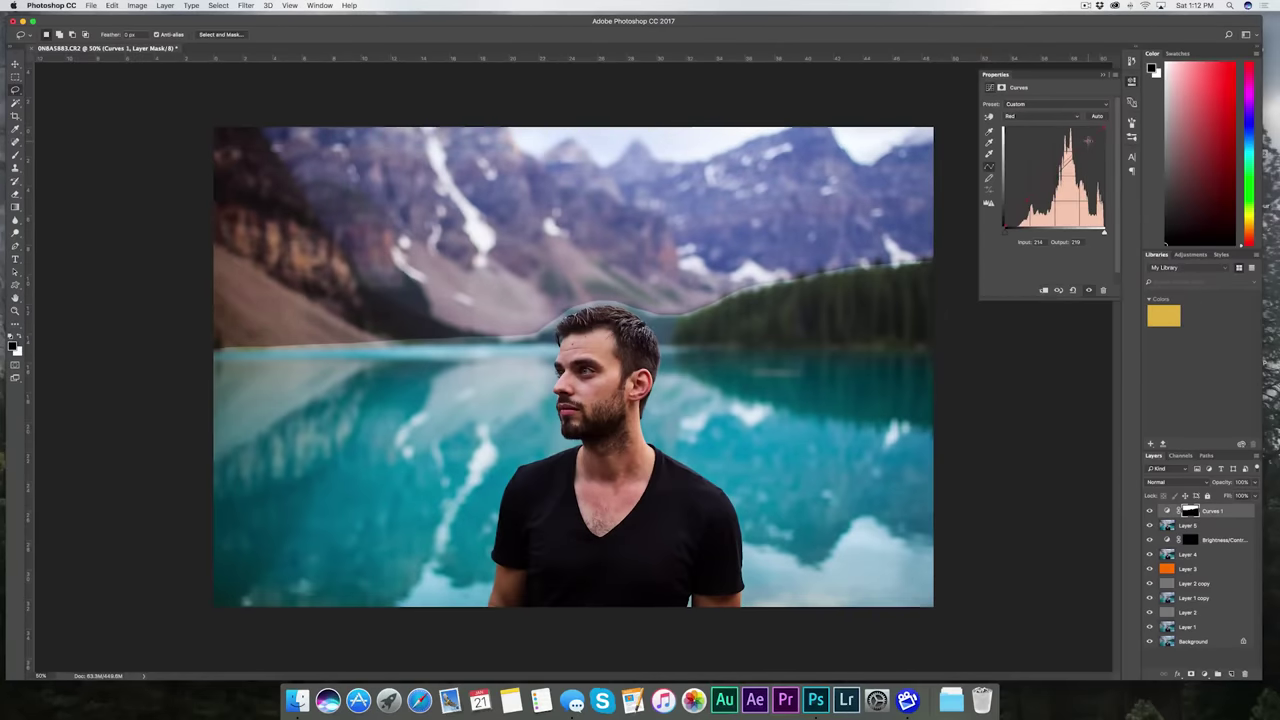
{"action": "left_click", "coordinate": [1103, 76]}
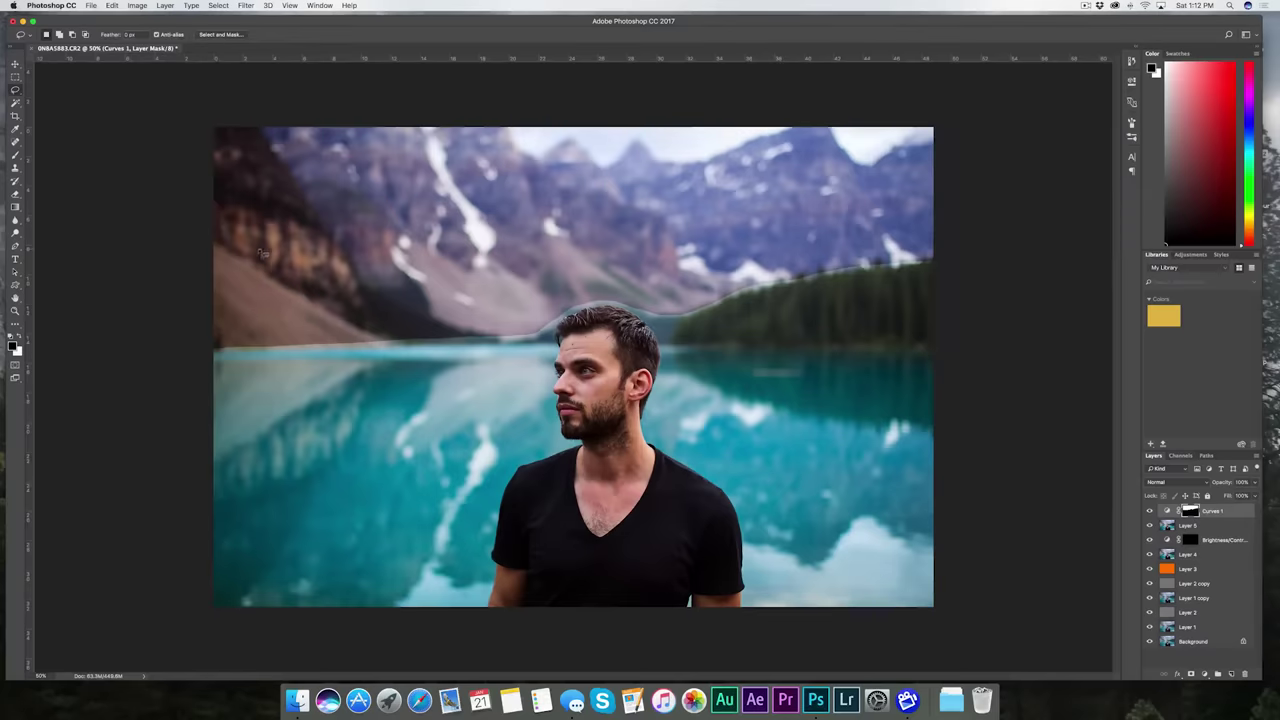
Brush over the Curves 1 mask along the left horizon to fade the effect
{"action": "key", "text": "b"}
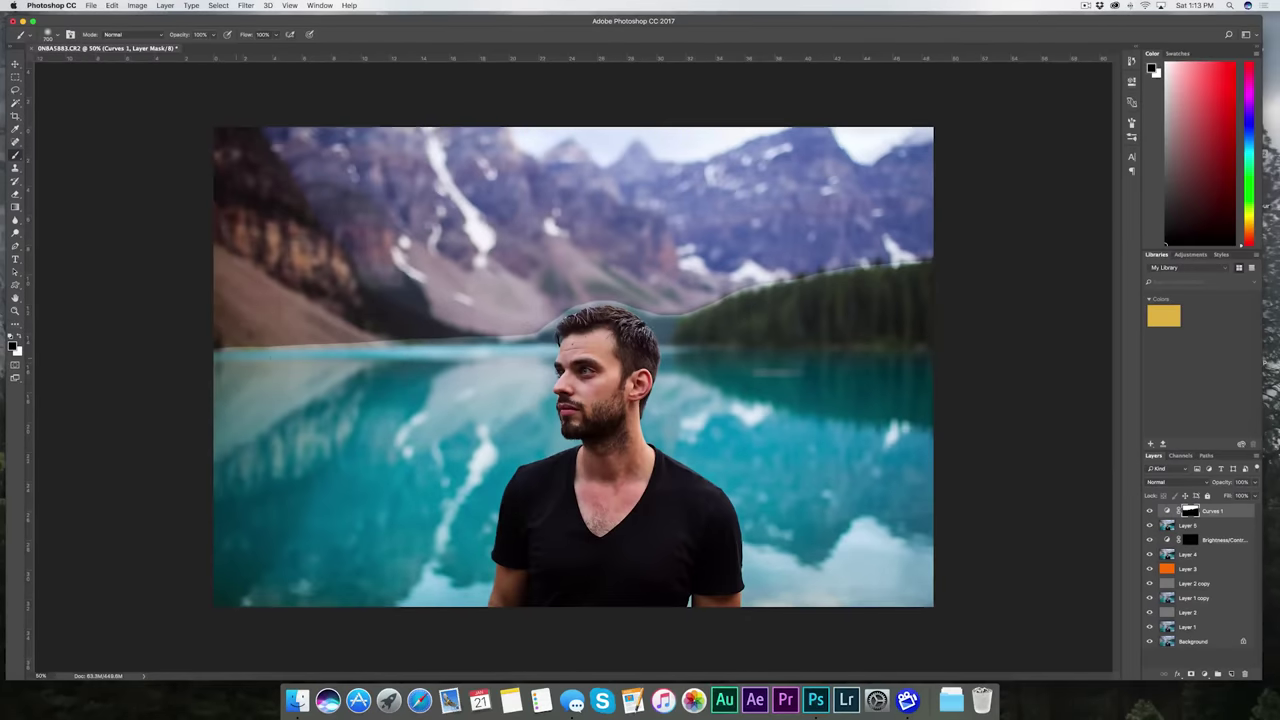
{"action": "mouse_move", "coordinate": [190, 345]}
{"action": "left_mouse_down"}
{"action": "mouse_move", "coordinate": [300, 325]}
{"action": "mouse_move", "coordinate": [440, 330]}
{"action": "mouse_move", "coordinate": [640, 292]}
{"action": "mouse_move", "coordinate": [690, 300]}
{"action": "mouse_move", "coordinate": [880, 262]}
{"action": "mouse_move", "coordinate": [957, 286]}
{"action": "left_mouse_up"}
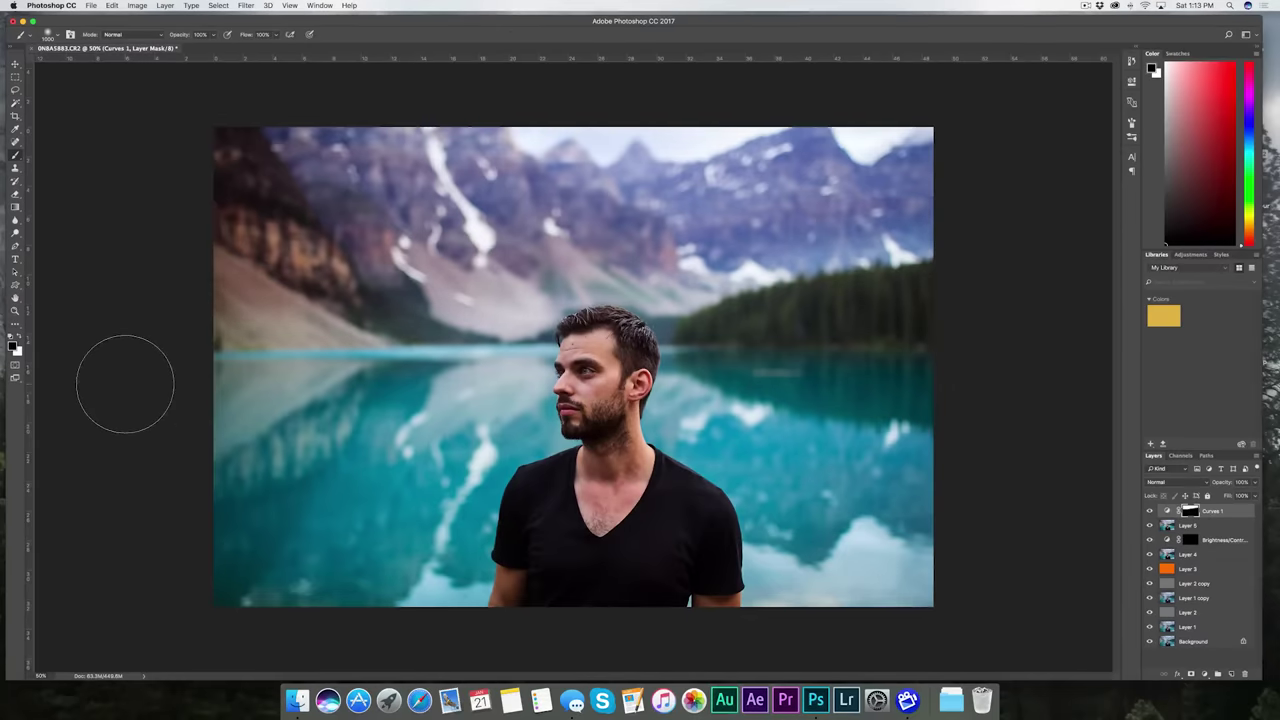
{"action": "key", "text": "v"}
{"action": "left_click", "coordinate": [1255, 496]}
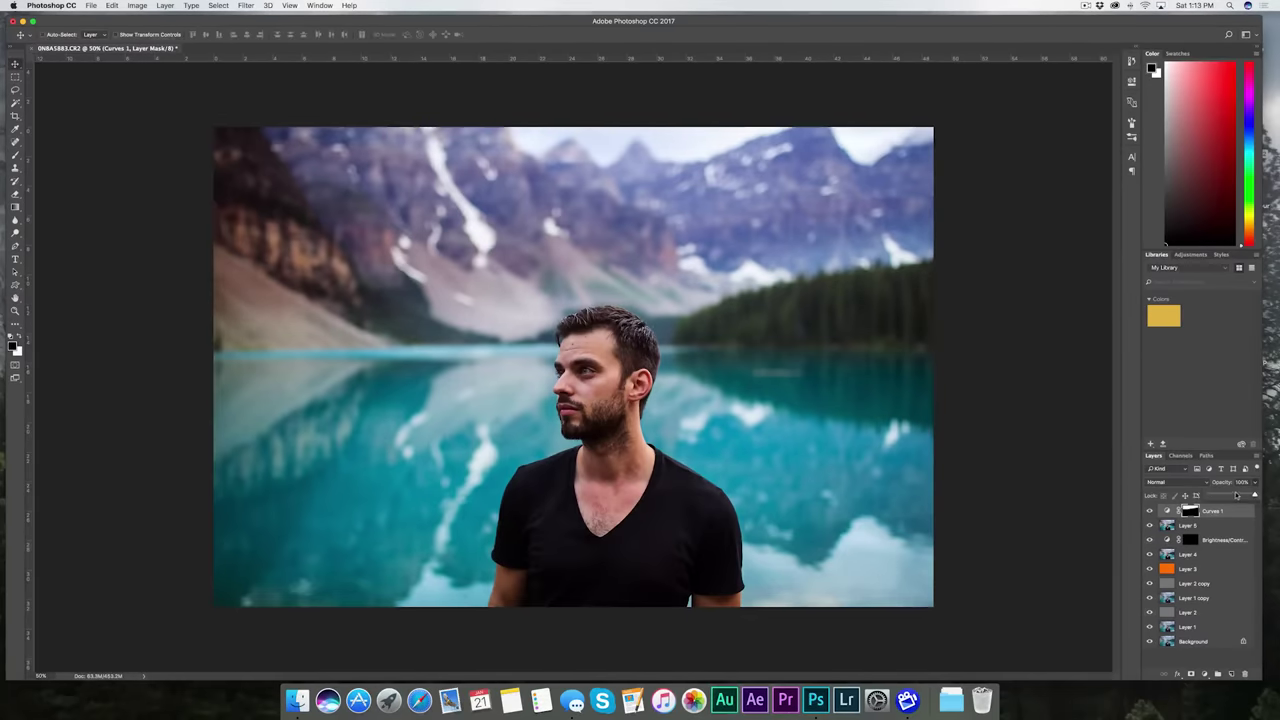
Lower the Curves 1 fill to about 50% and toggle it on and off to compare
{"action": "left_click", "coordinate": [1234, 496]}
{"action": "left_click_drag", "start_coordinate": [1236, 496], "coordinate": [1237, 496]}
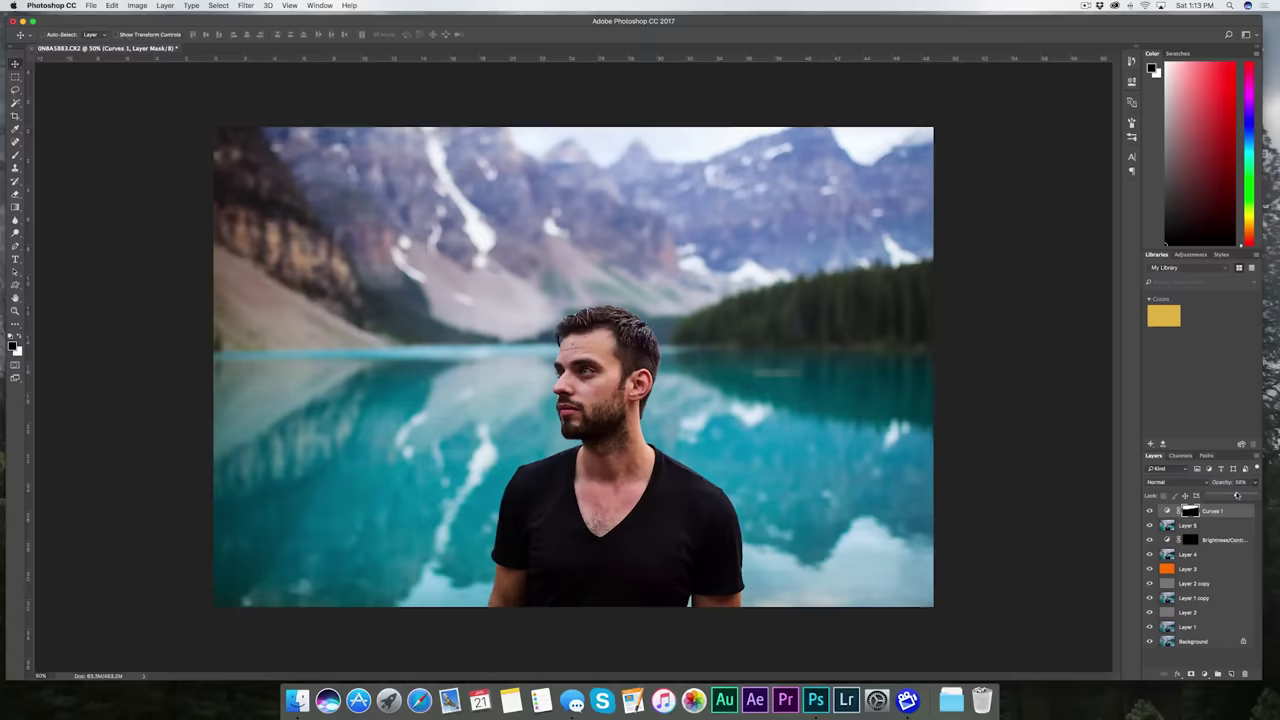
{"action": "left_click", "coordinate": [1149, 511]}
{"action": "left_click", "coordinate": [1149, 511]}
{"action": "left_click", "coordinate": [1149, 511]}
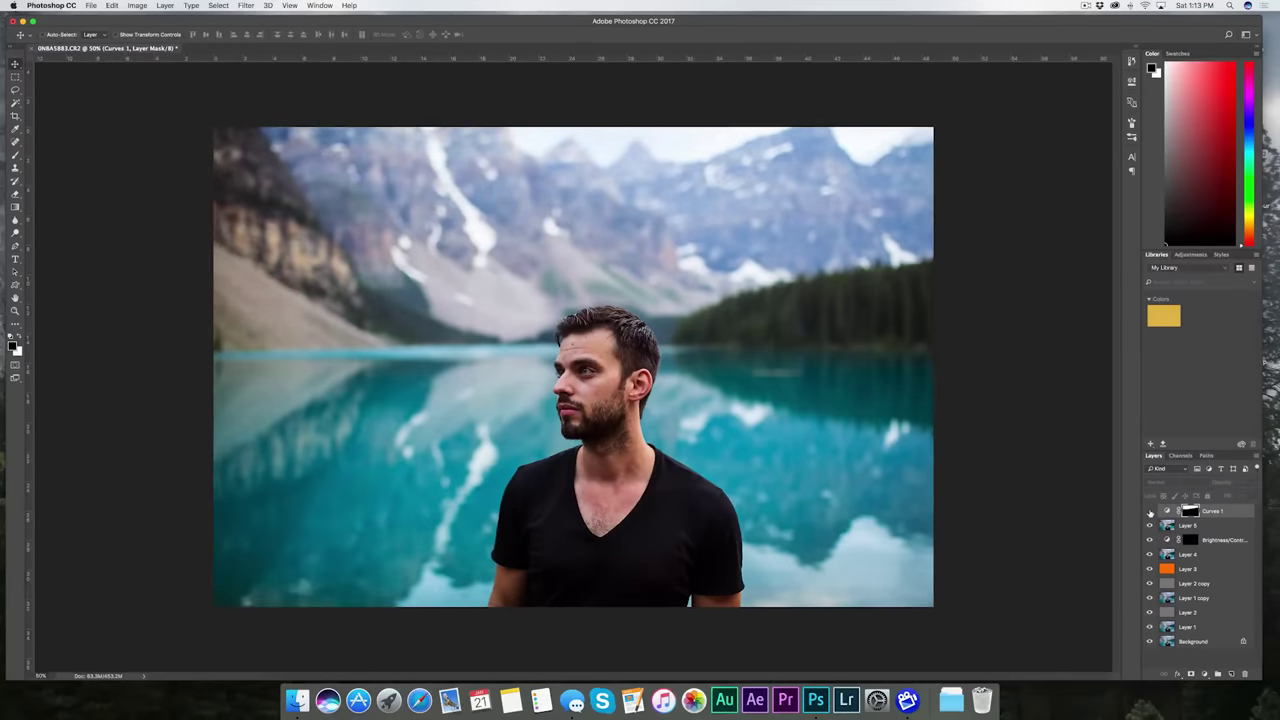
{"action": "left_click", "coordinate": [1149, 511]}
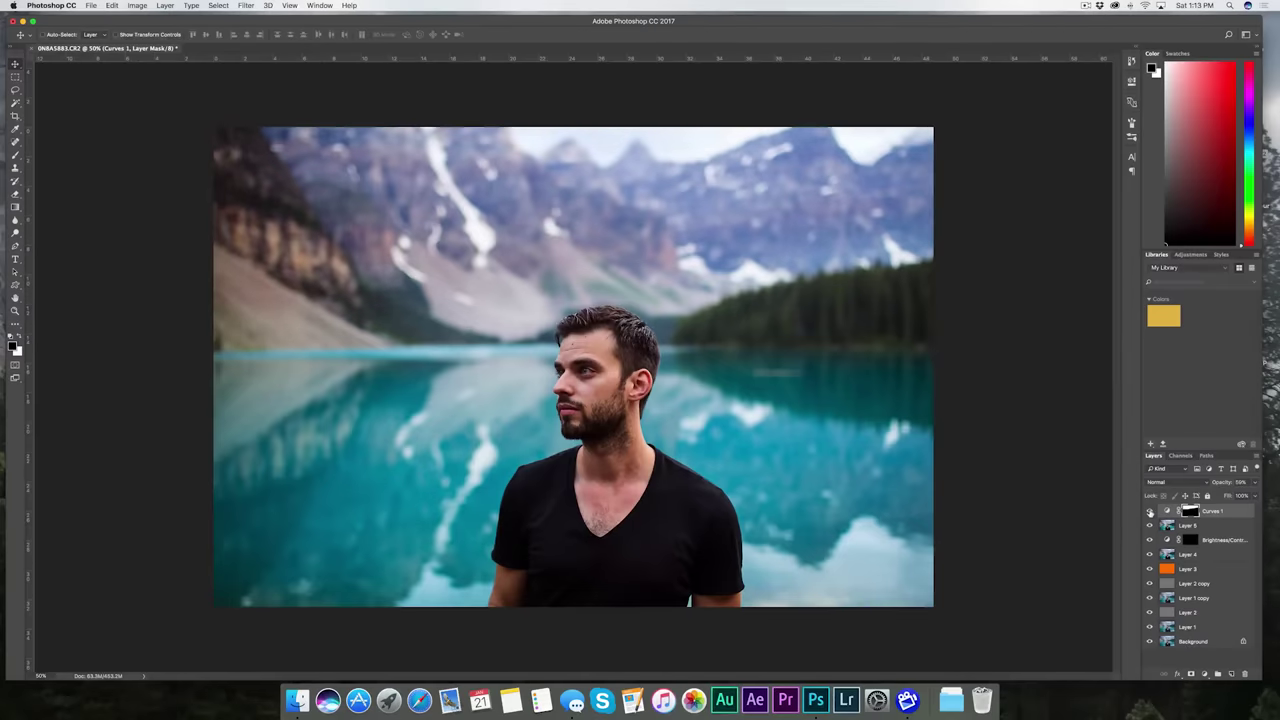
{"action": "key", "text": "super+minus"}
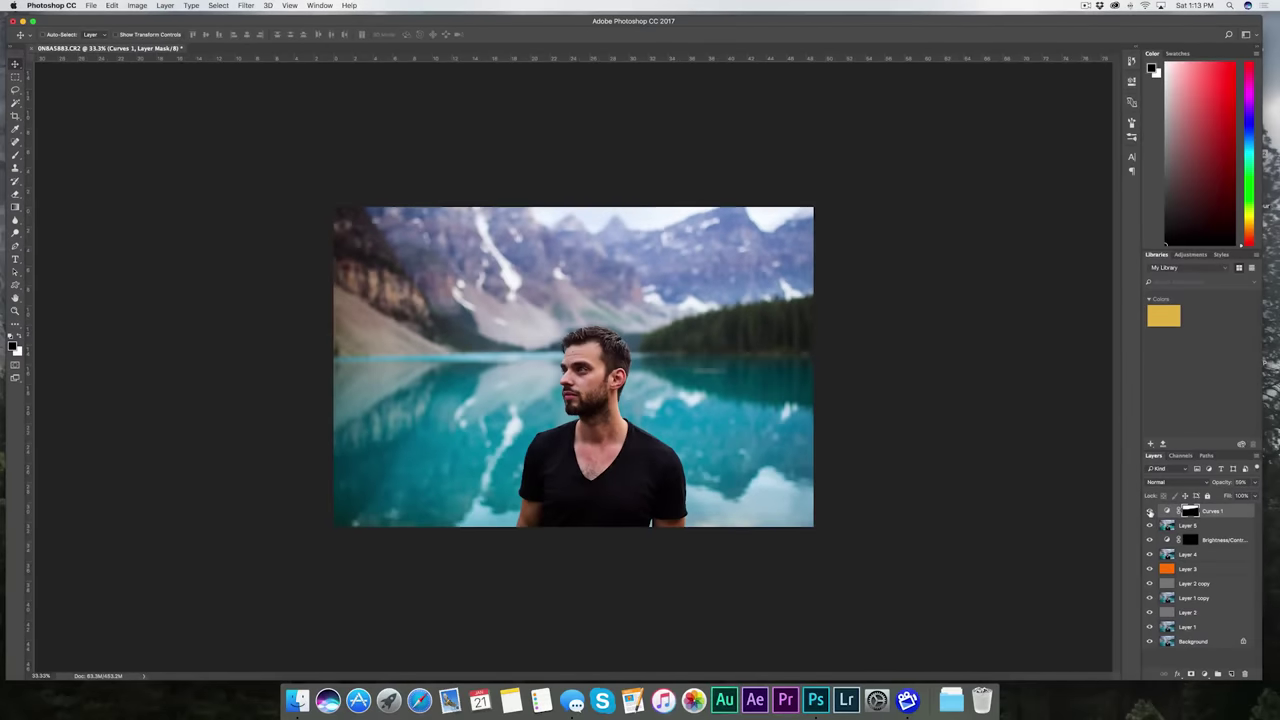
{"action": "left_click", "coordinate": [1149, 511]}
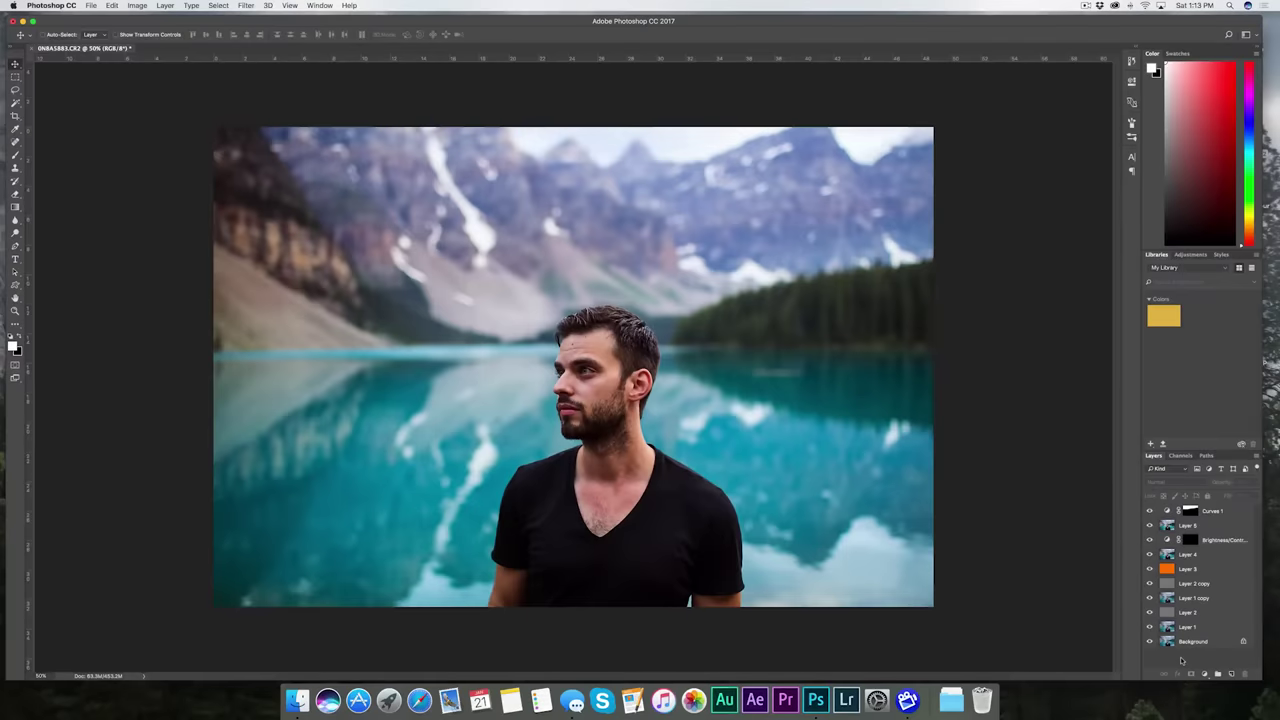
Stamp a new Layer 6, desaturate it, and blend it as Overlay at 14% opacity
{"action": "key", "text": "super+alt+shift+e"}
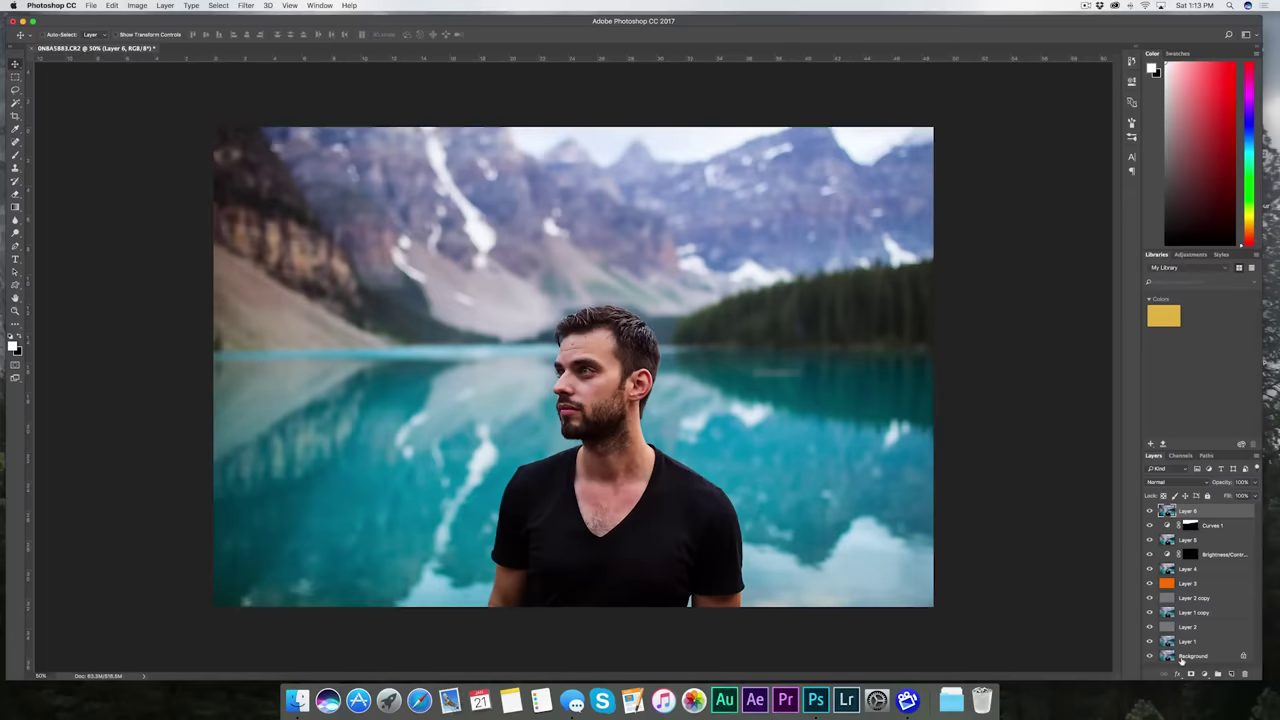
{"action": "key", "text": "shift+super+u"}
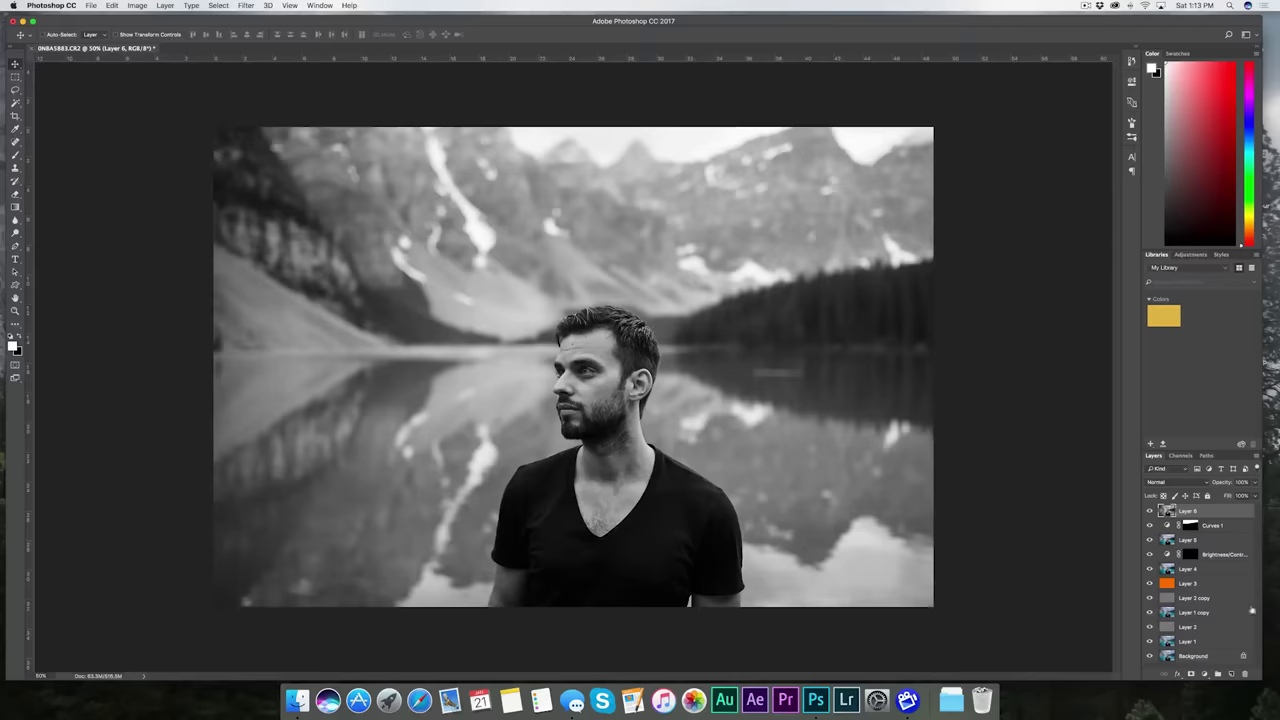
{"action": "left_click", "coordinate": [1175, 484]}
{"action": "left_click", "coordinate": [1172, 589]}
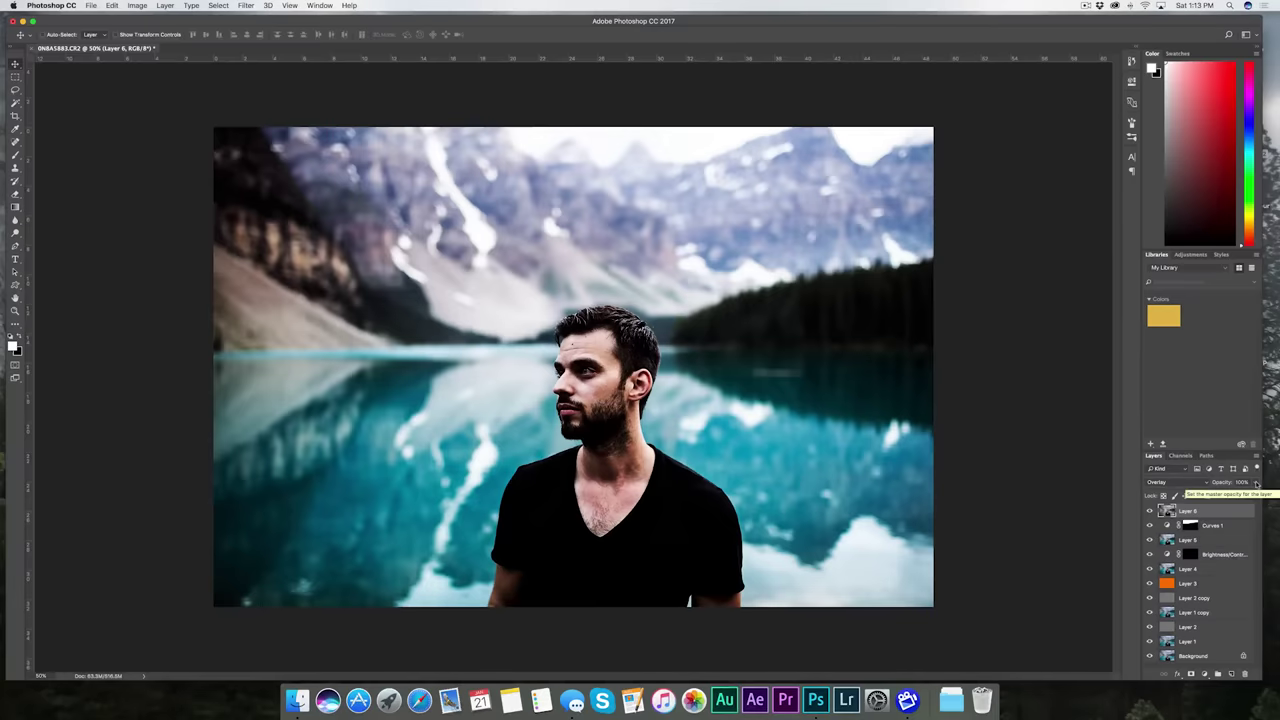
{"action": "left_click", "coordinate": [1256, 484]}
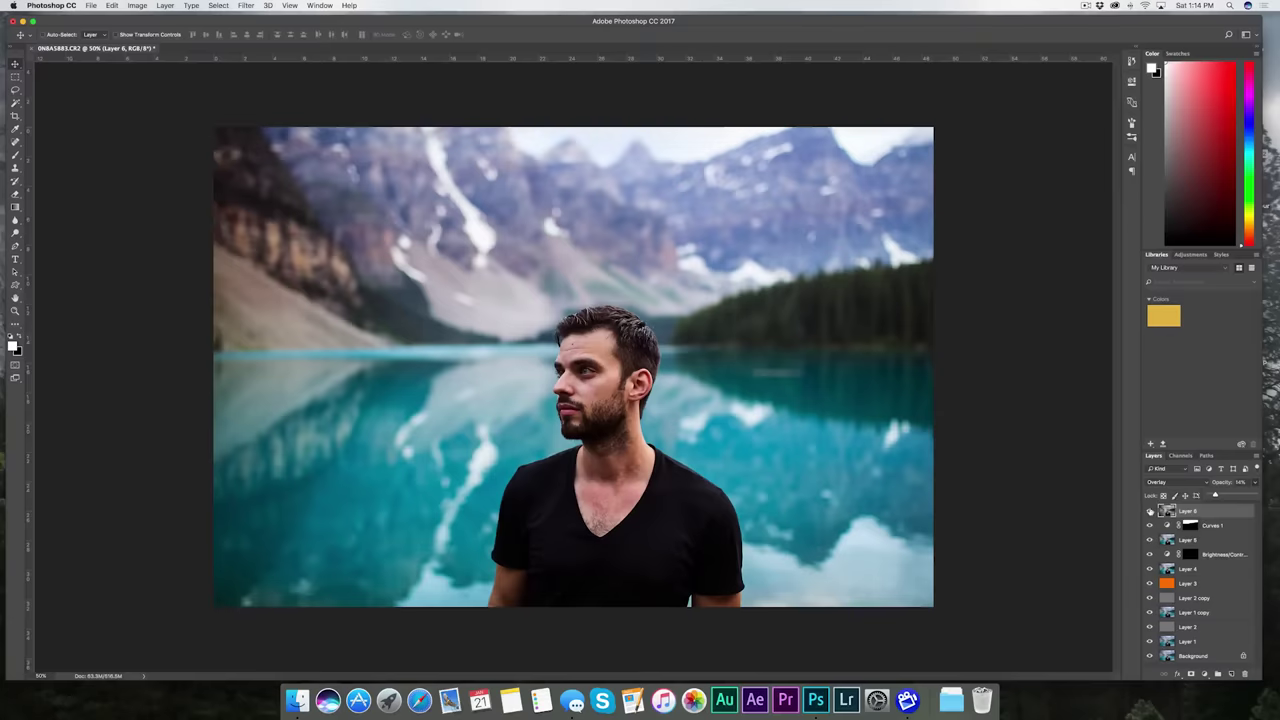
{"action": "left_click", "coordinate": [1150, 510]}
{"action": "left_click", "coordinate": [1150, 511]}
{"action": "left_click", "coordinate": [1150, 511]}
{"action": "left_click", "coordinate": [1150, 511]}
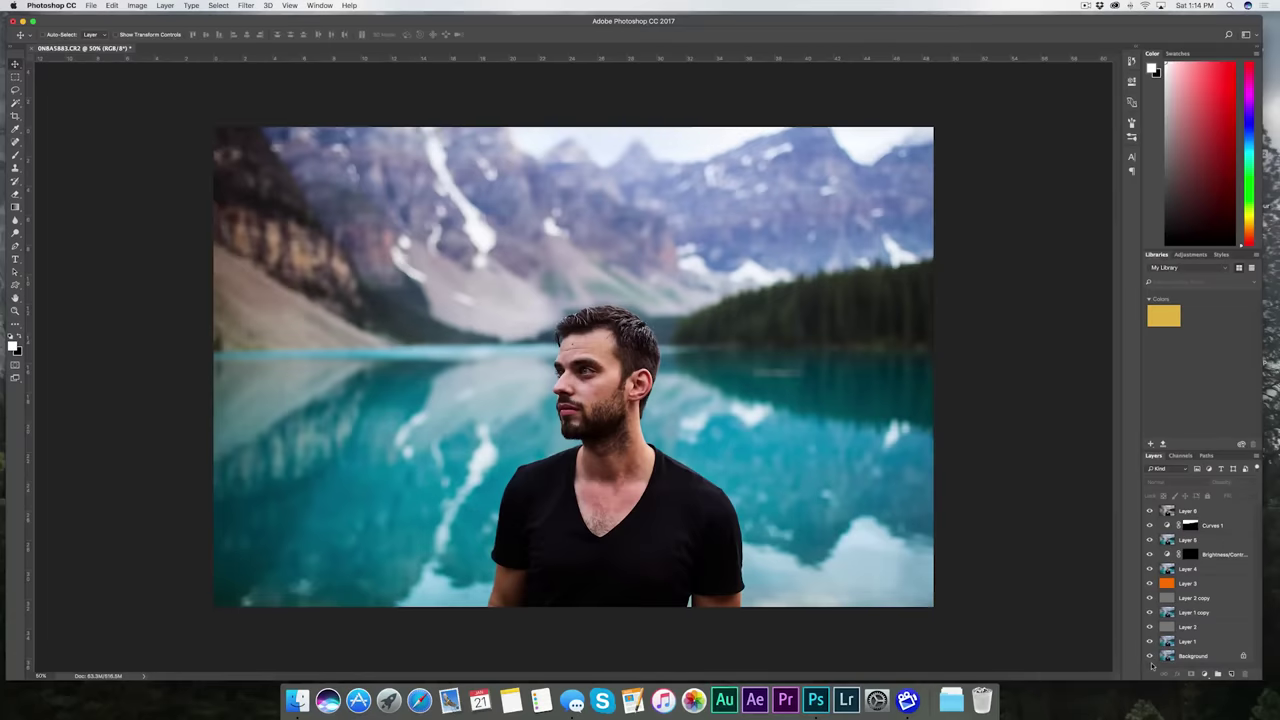
Stamp visible layers into Layer 7 and add Curves 2 gently lifting shadows and highlights
{"action": "key", "text": "super+alt+shift+e"}
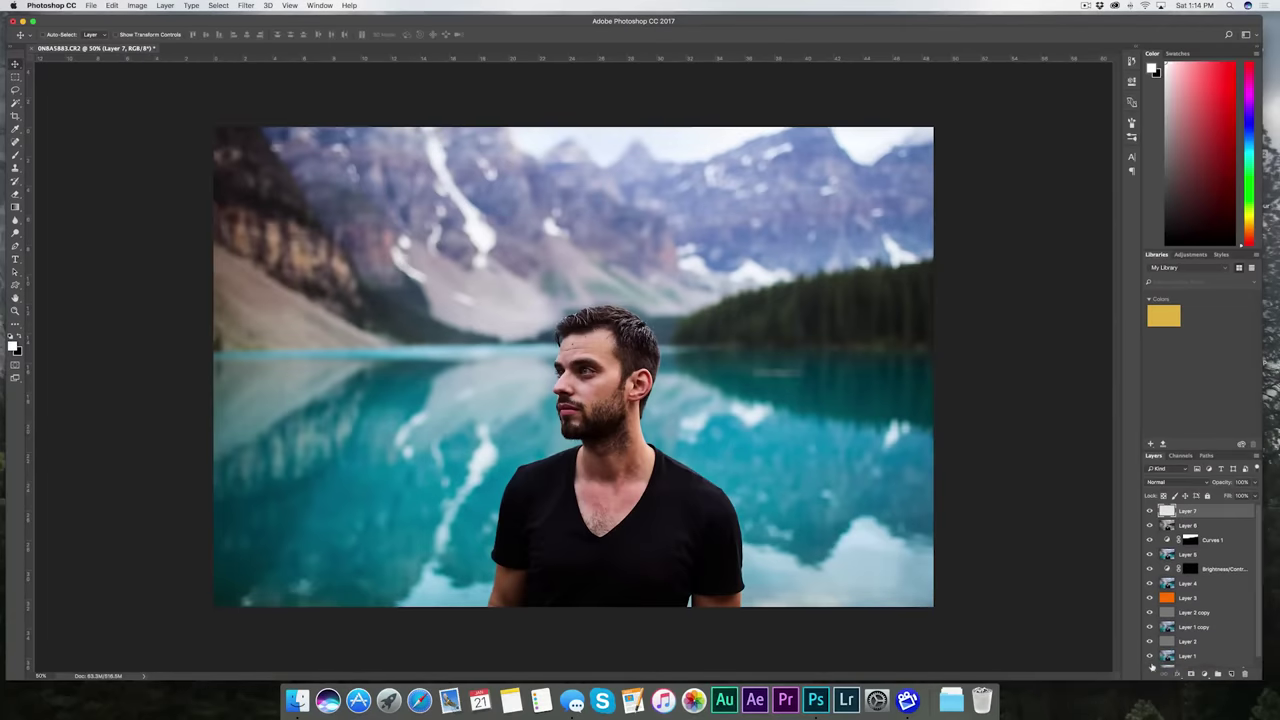
{"action": "left_click", "coordinate": [1204, 674]}
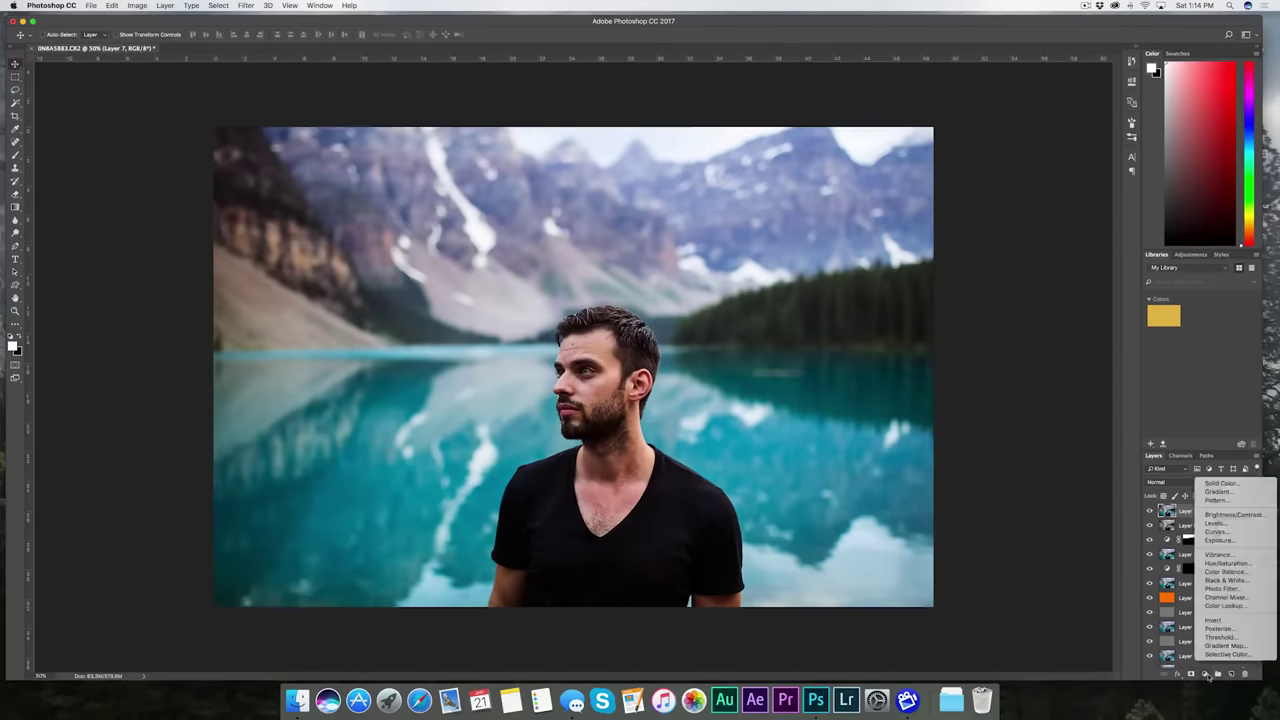
{"action": "left_click", "coordinate": [1244, 532]}
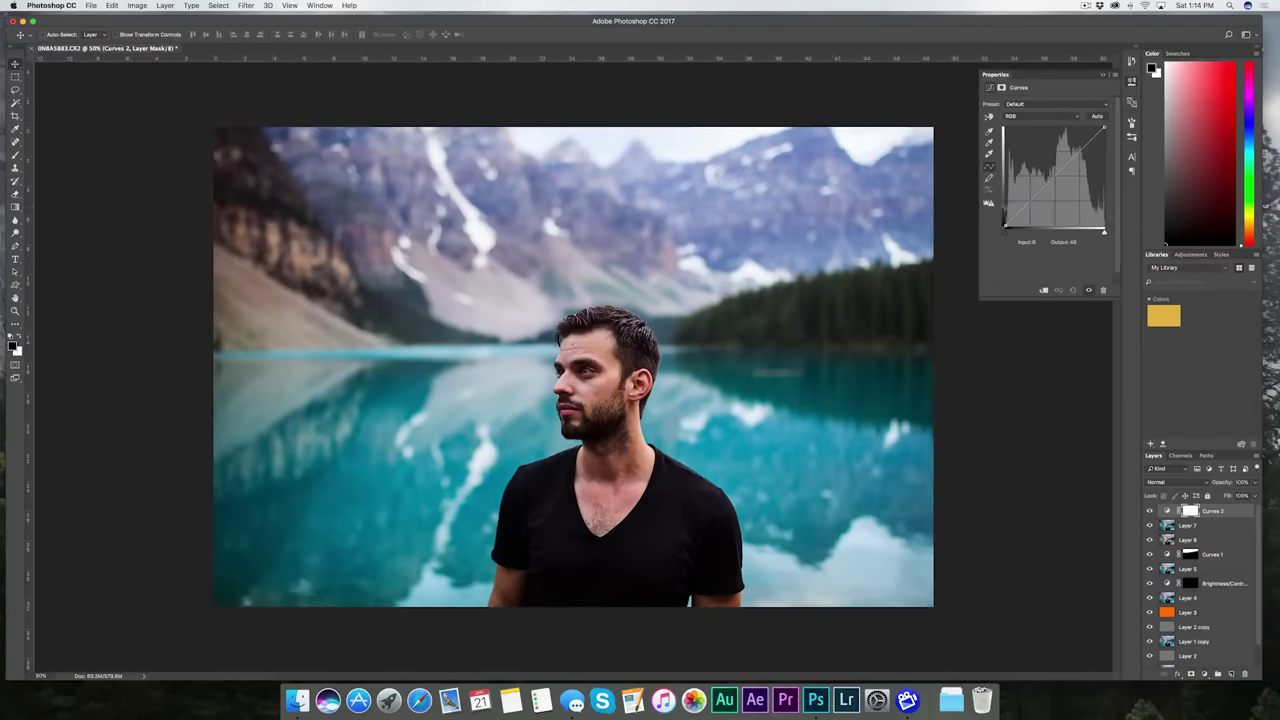
{"action": "left_click_drag", "start_coordinate": [1024, 206], "coordinate": [1023, 205]}
{"action": "left_click_drag", "start_coordinate": [1024, 205], "coordinate": [1022, 205]}
{"action": "left_click_drag", "start_coordinate": [1089, 142], "coordinate": [1088, 140]}
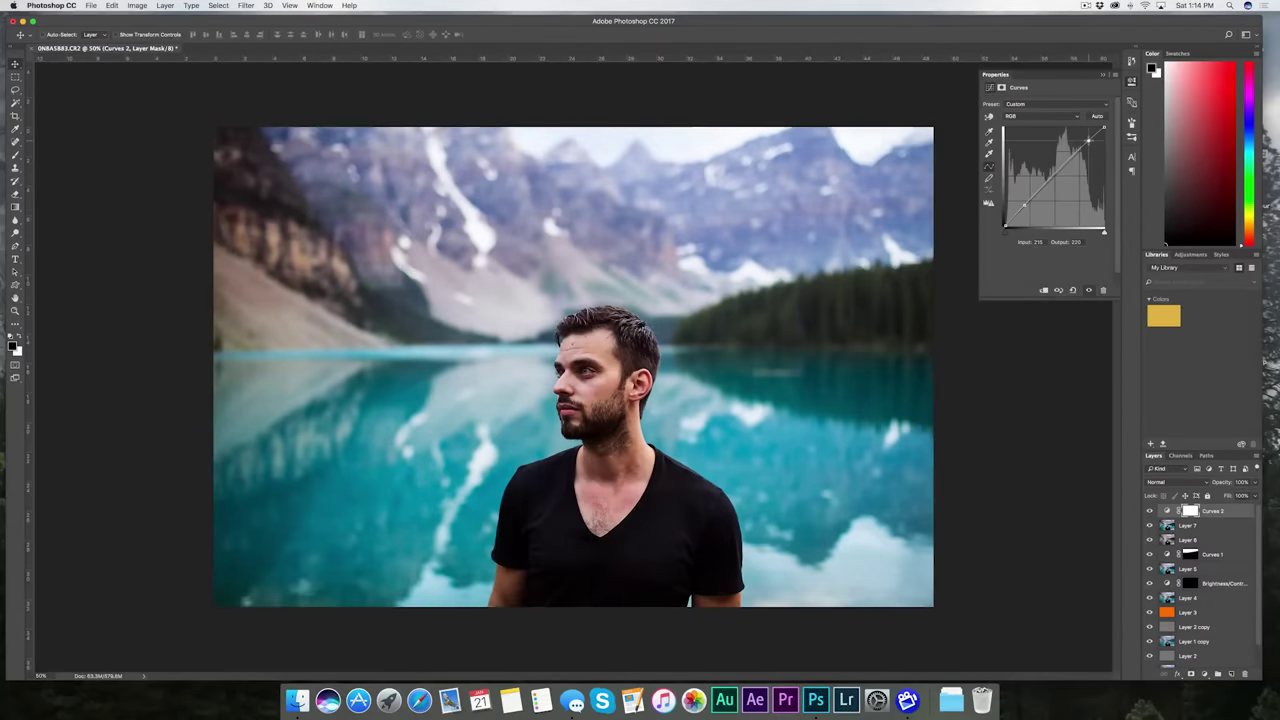
{"action": "left_click", "coordinate": [1103, 75]}
{"action": "scroll", "coordinate": [1241, 545], "scroll_direction": "down", "scroll_amount": 2}
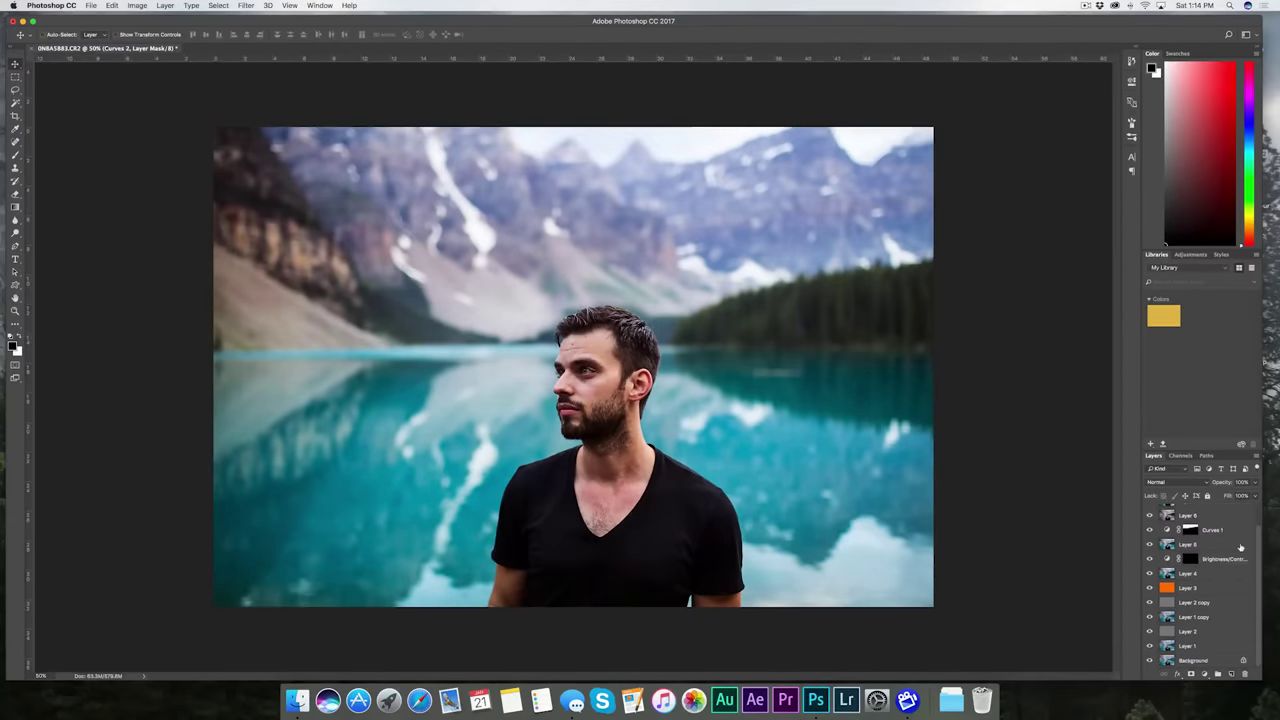
{"action": "scroll", "coordinate": [1241, 547], "scroll_direction": "up", "scroll_amount": 2}
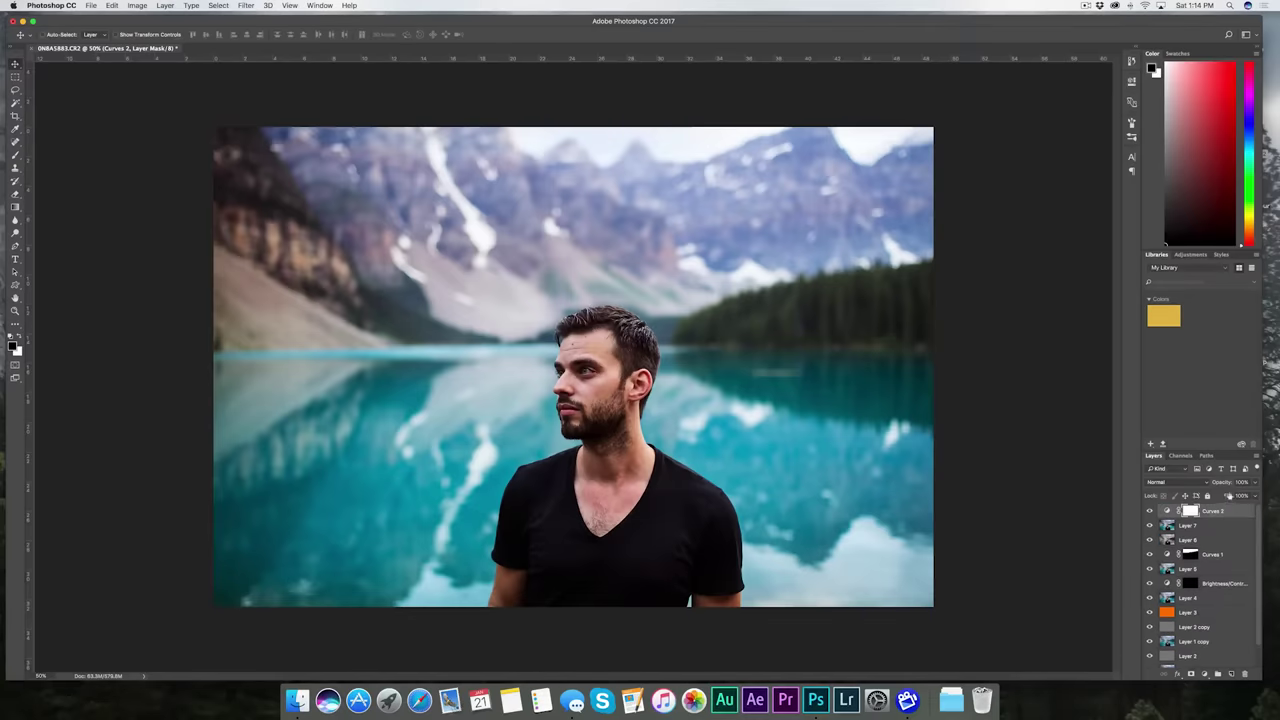
Group all layers above Background into a group named EDITS and toggle its visibility
{"action": "scroll", "coordinate": [1214, 620], "scroll_direction": "down", "scroll_amount": 2}
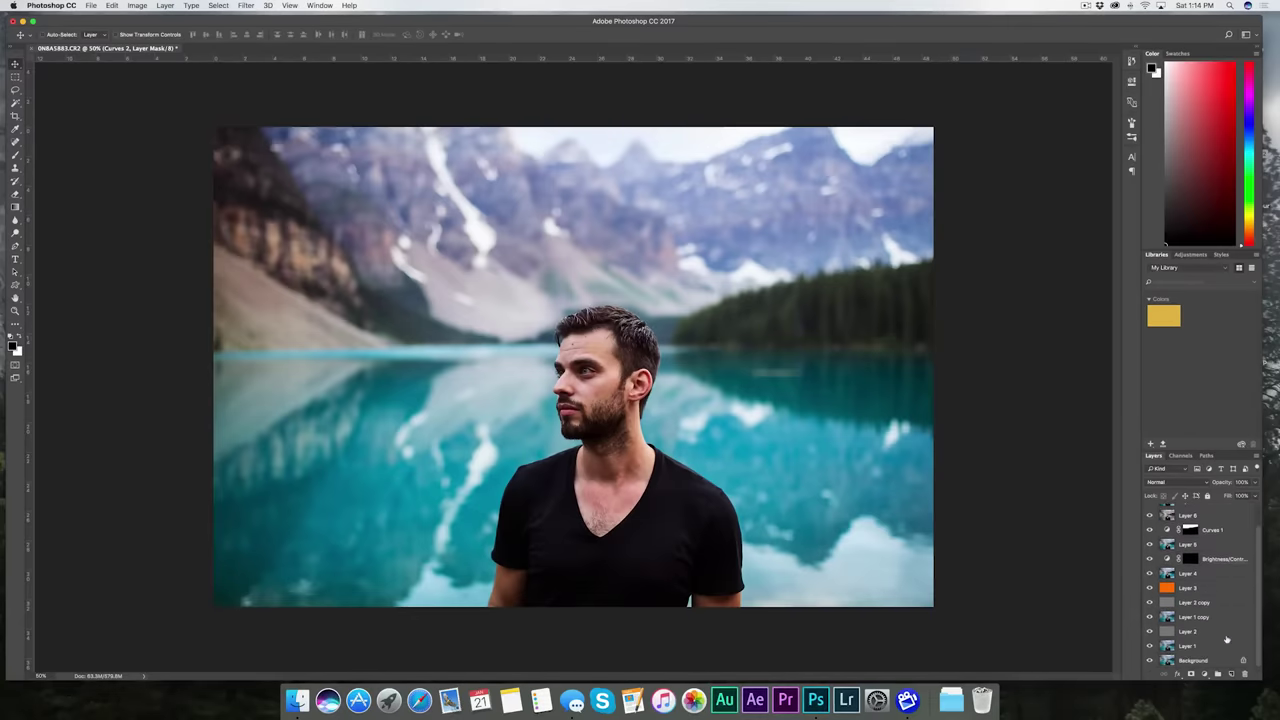
{"action": "left_click", "coordinate": [1228, 645], "text": "shift"}
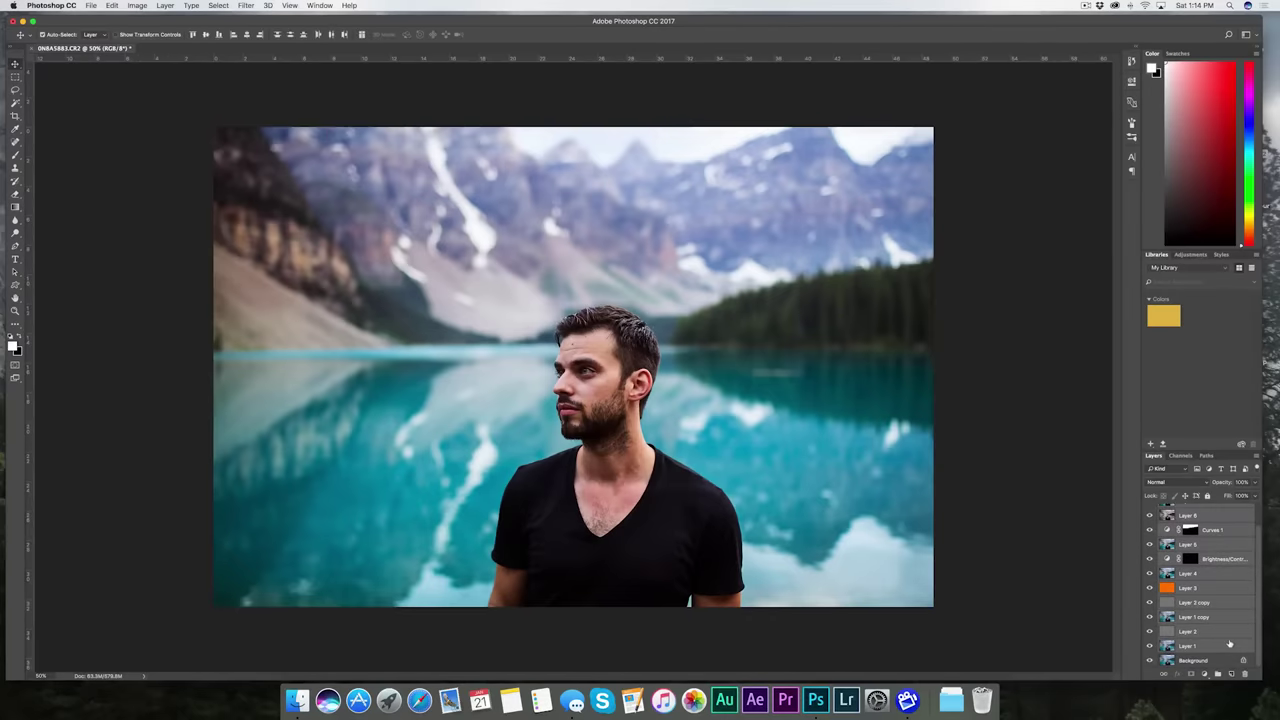
{"action": "key", "text": "super+g"}
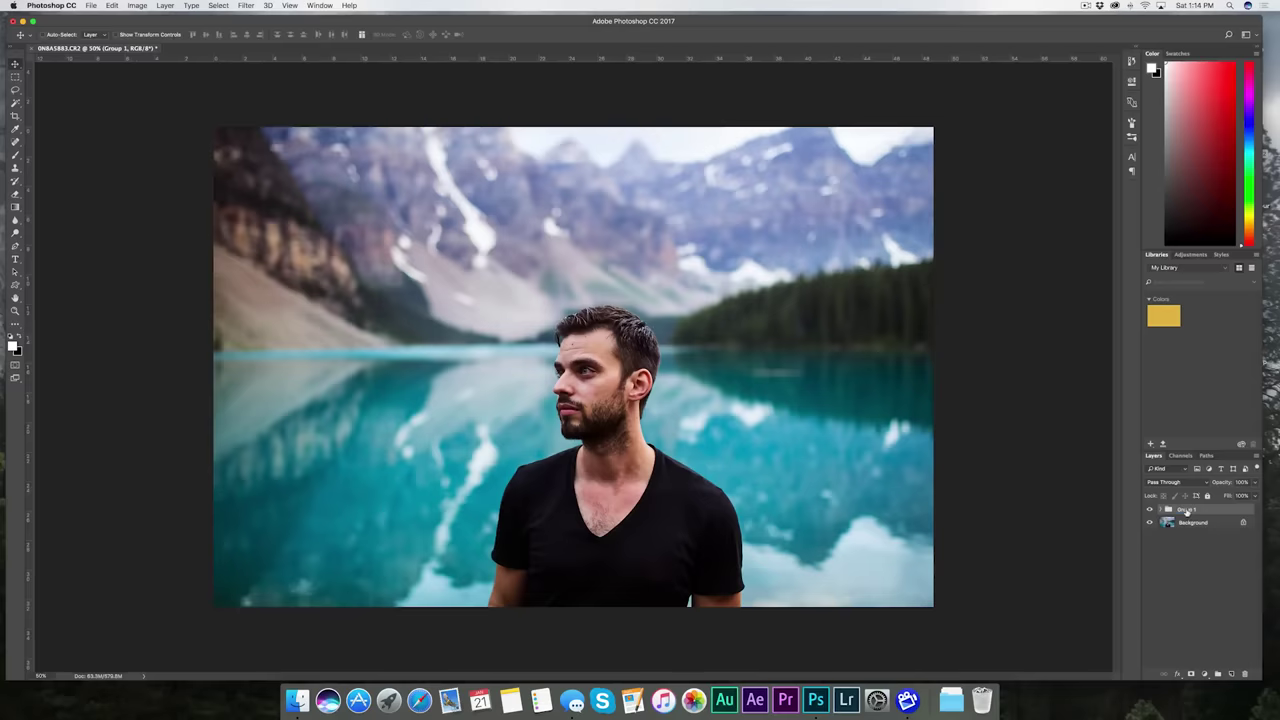
{"action": "type", "text": "L"}
{"action": "type", "text": "DITS"}
{"action": "key", "text": "Return"}
{"action": "left_click", "coordinate": [1150, 510]}
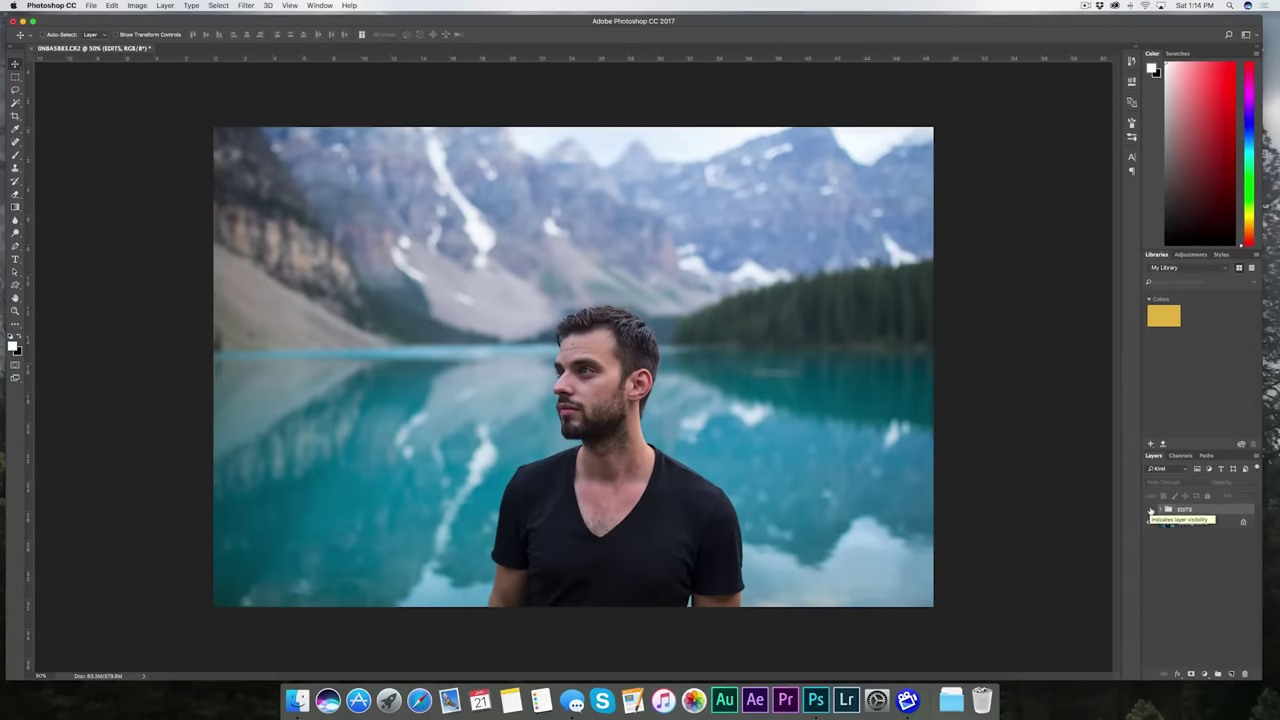
{"action": "left_click", "coordinate": [1150, 510]}
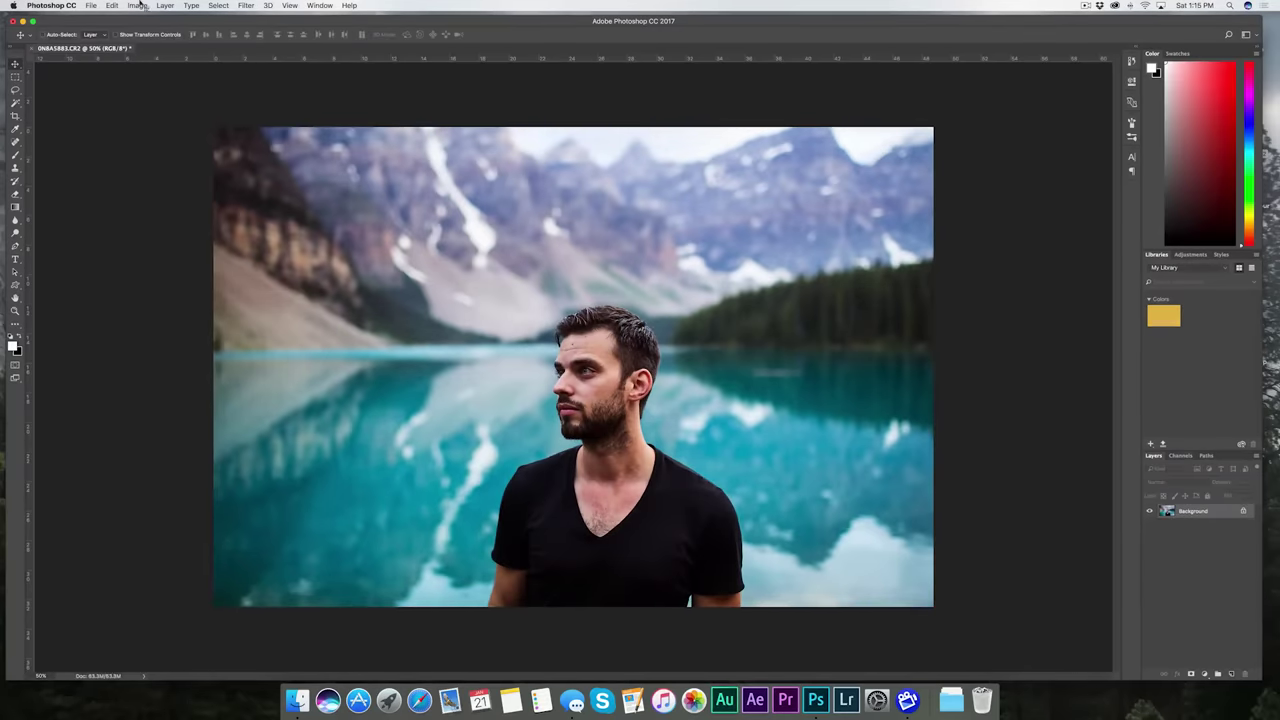
Reset the raw photo's Basic sliders to defaults in Camera Raw and open it
{"action": "key", "text": "F11"}
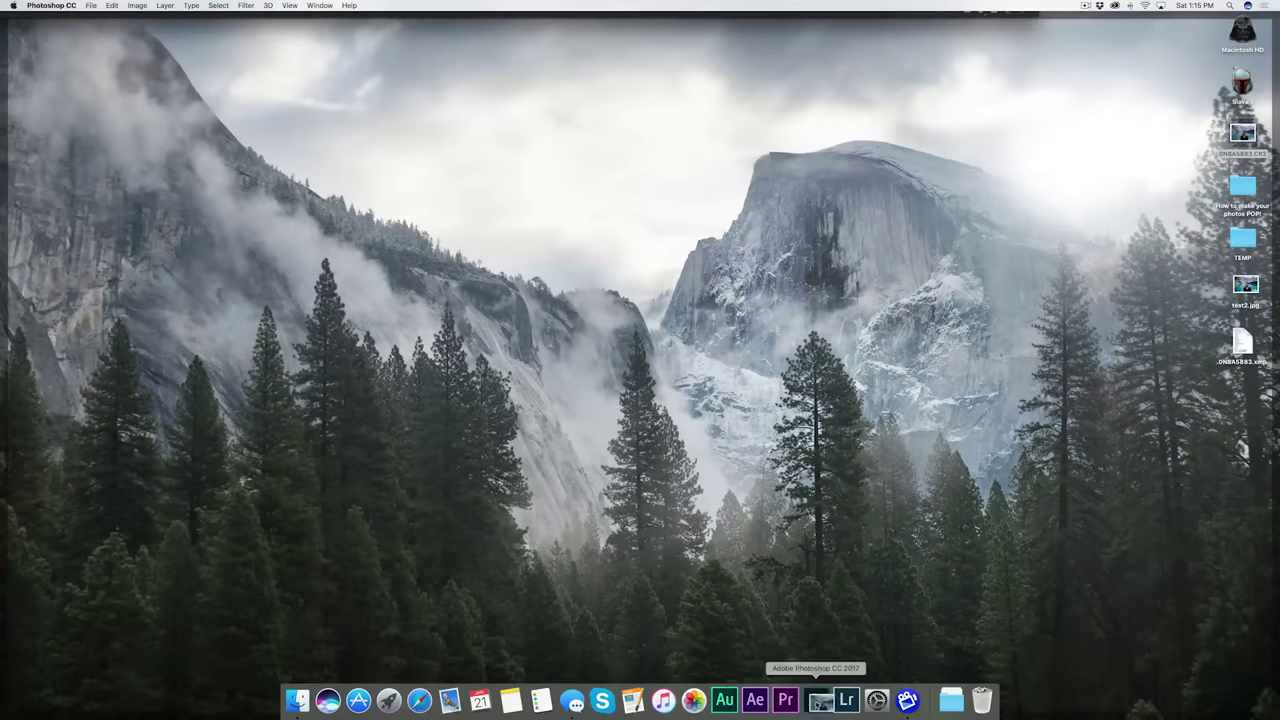
{"action": "left_click", "coordinate": [815, 700]}
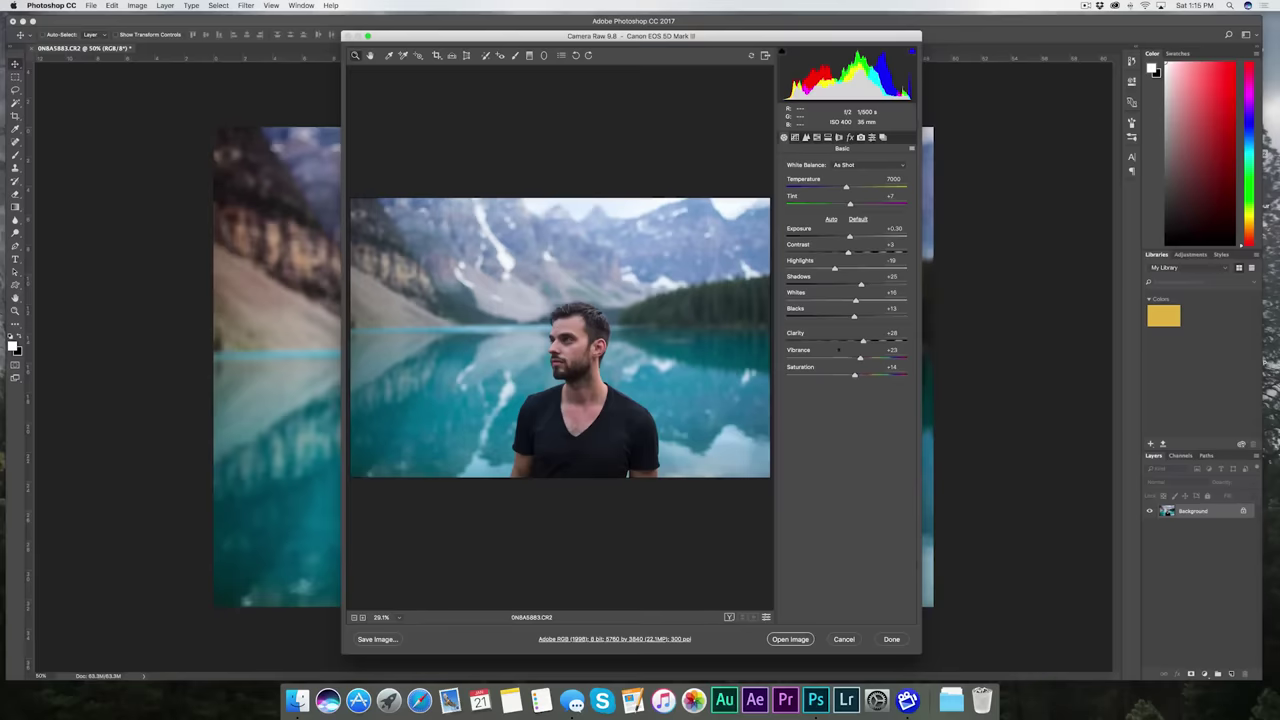
{"action": "left_click", "coordinate": [858, 219]}
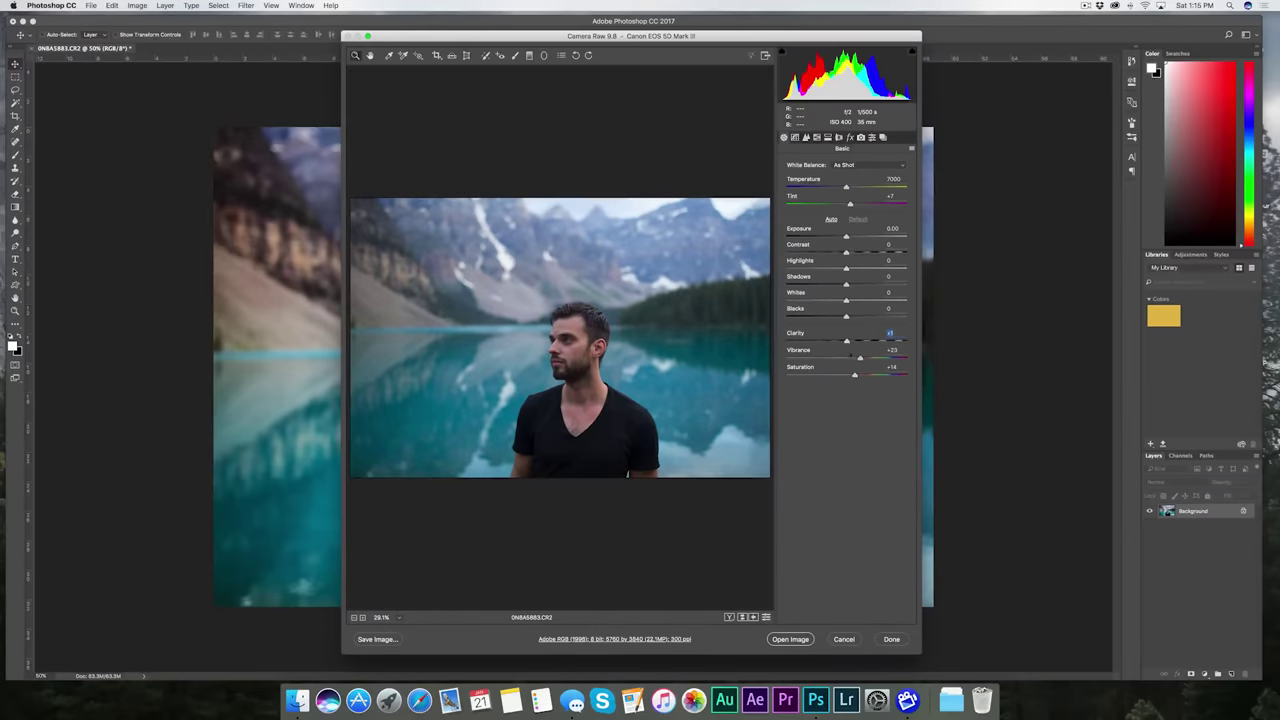
{"action": "key", "text": "Tab"}
{"action": "type", "text": "4"}
{"action": "key", "text": "Tab"}
{"action": "type", "text": "4"}
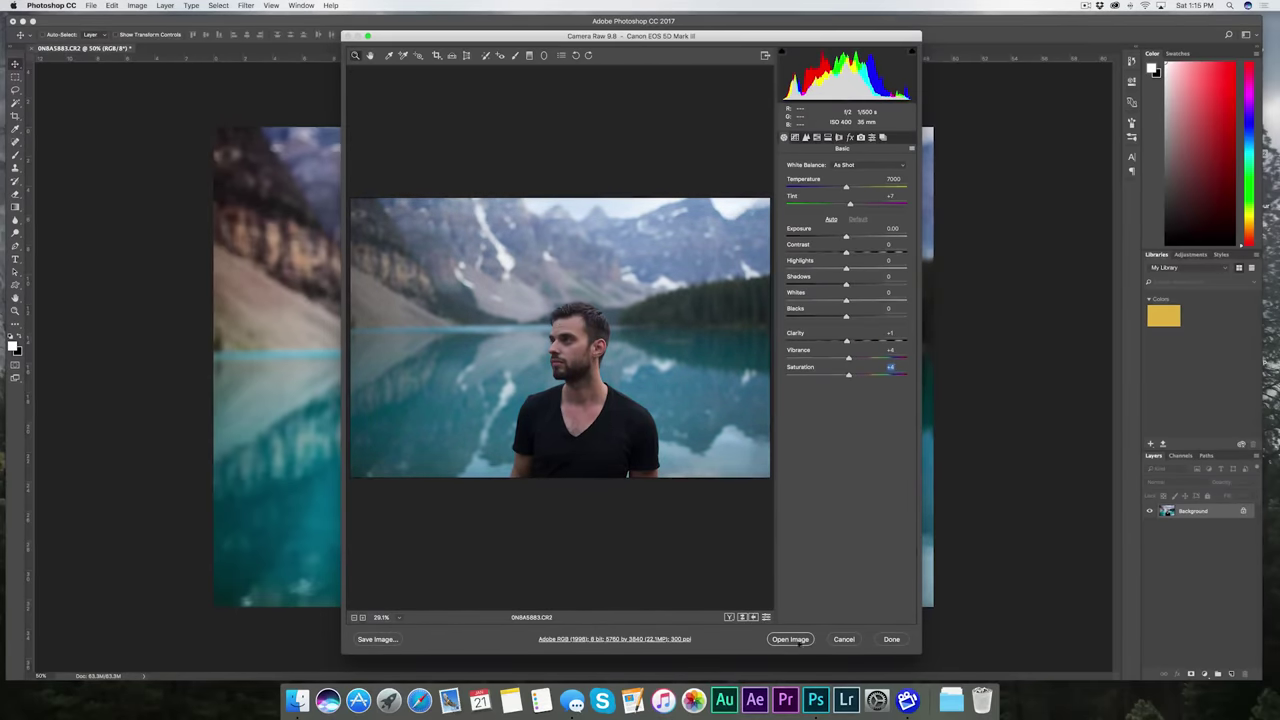
{"action": "key", "text": "Return"}
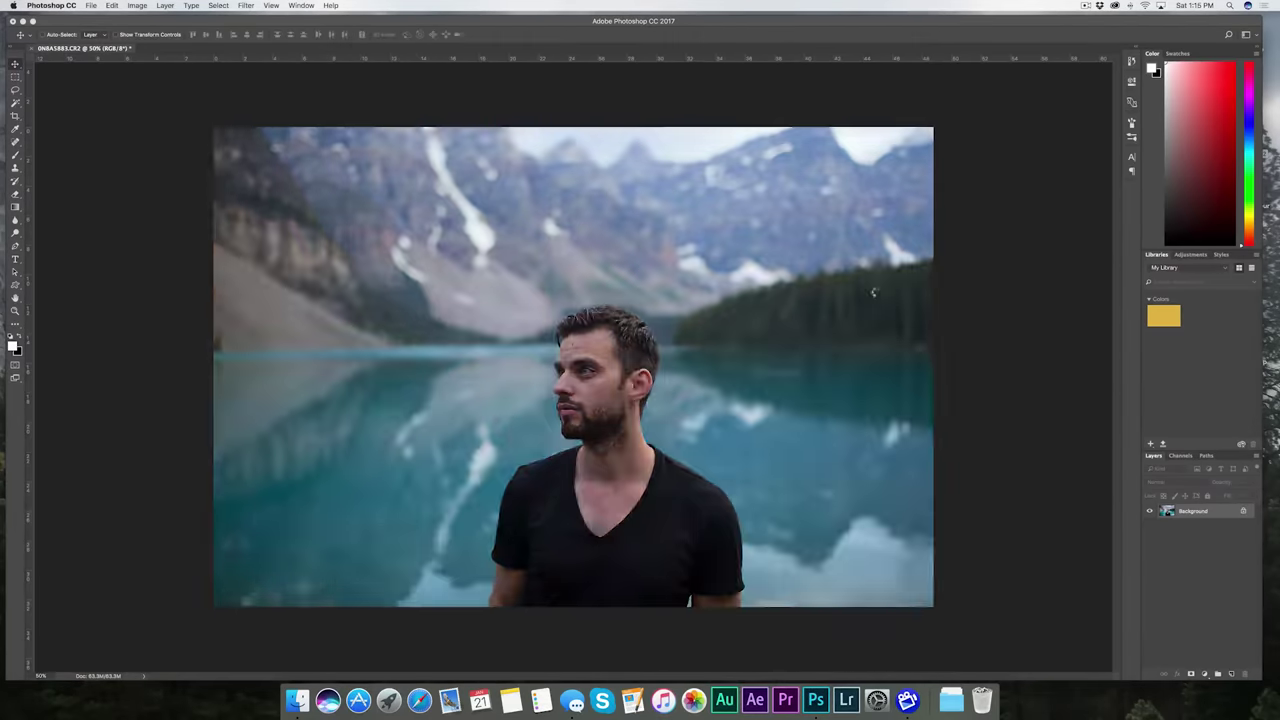
Close the temporary raw document without saving and paste the copy in as Layer 1
{"action": "key", "text": "cmd+w"}
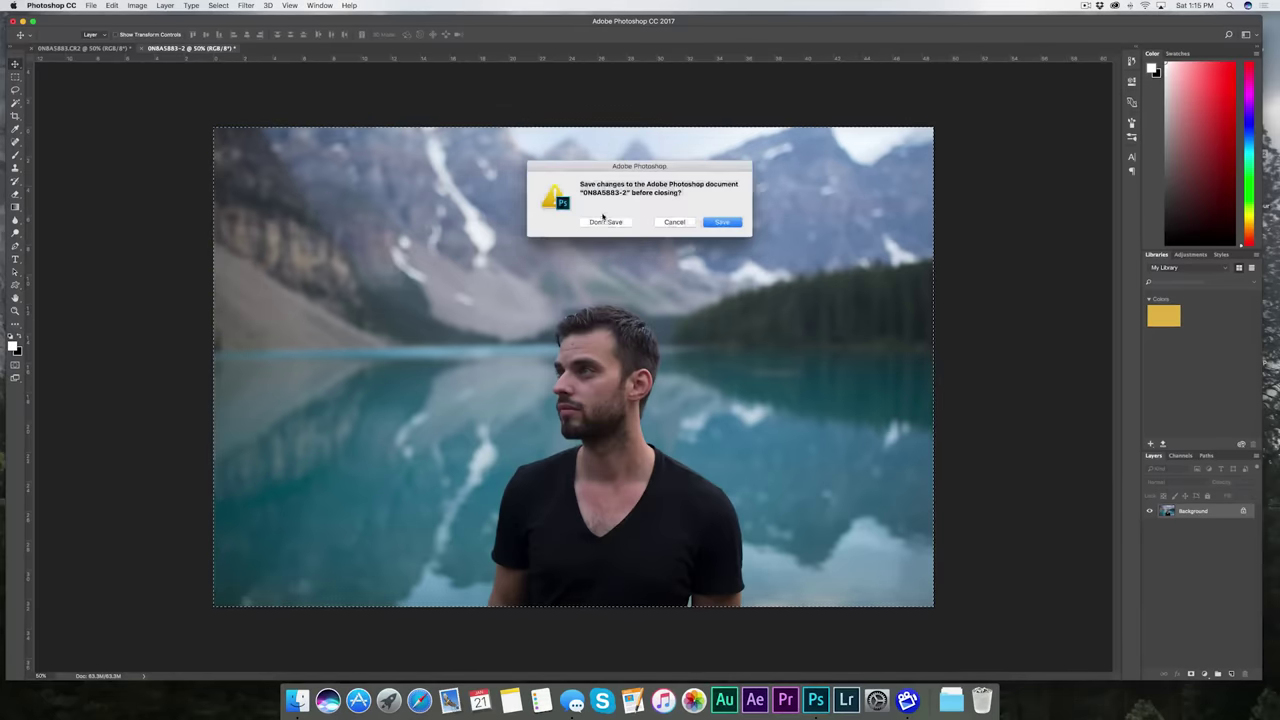
{"action": "left_click", "coordinate": [604, 221]}
{"action": "key", "text": "cmd+v"}
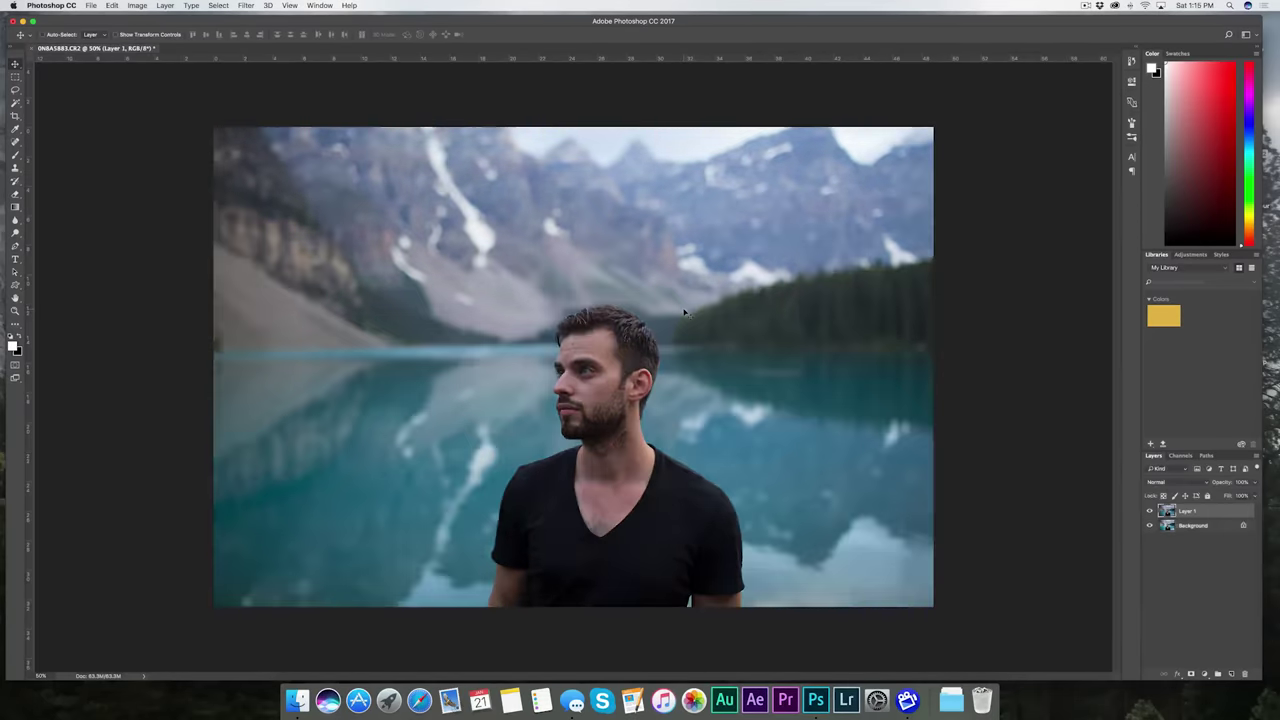
Hide the unedited Layer 1 to reveal the edit, then zoom out to 33.3%
{"action": "key", "text": "cmd+plus"}
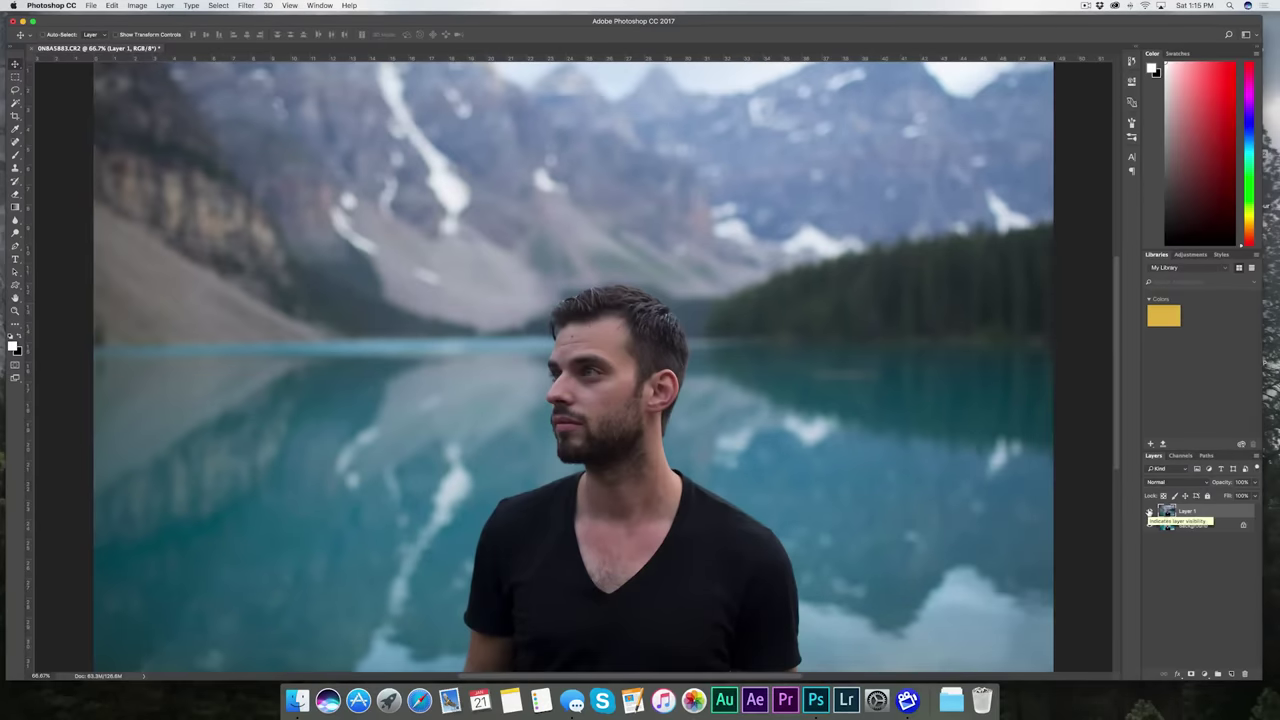
{"action": "left_click", "coordinate": [1149, 512]}
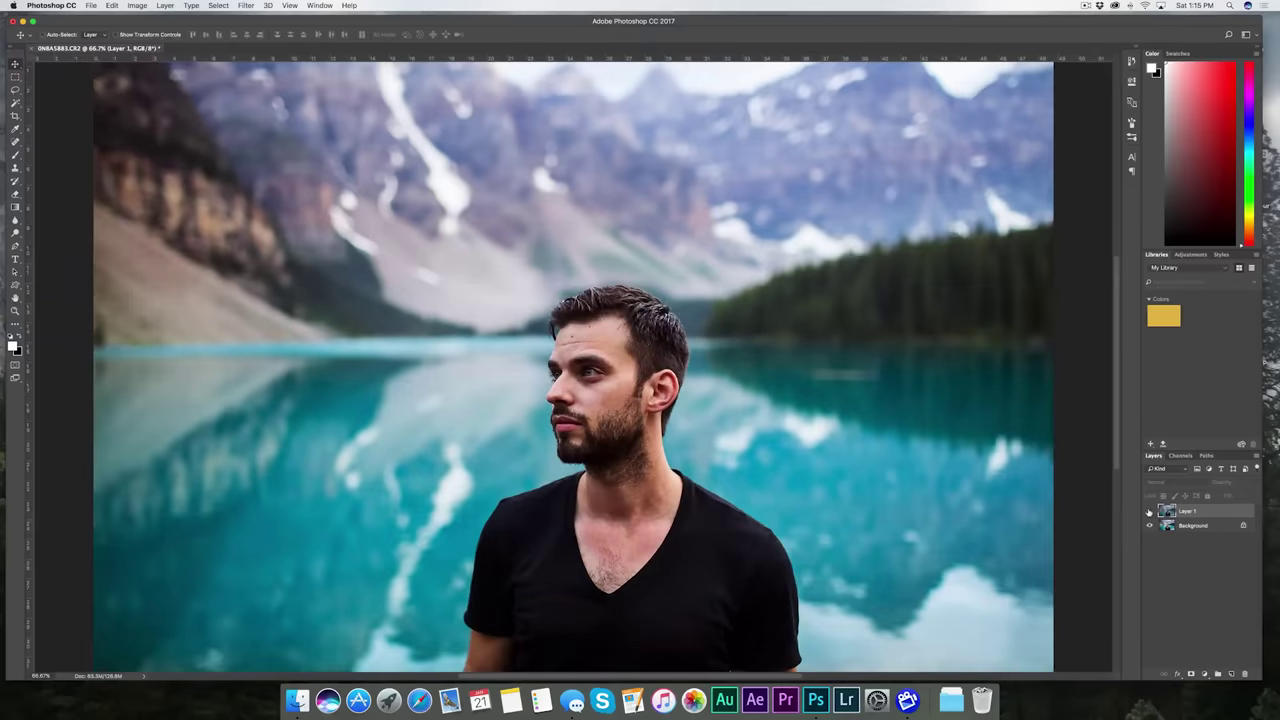
{"action": "key", "text": "super+minus"}
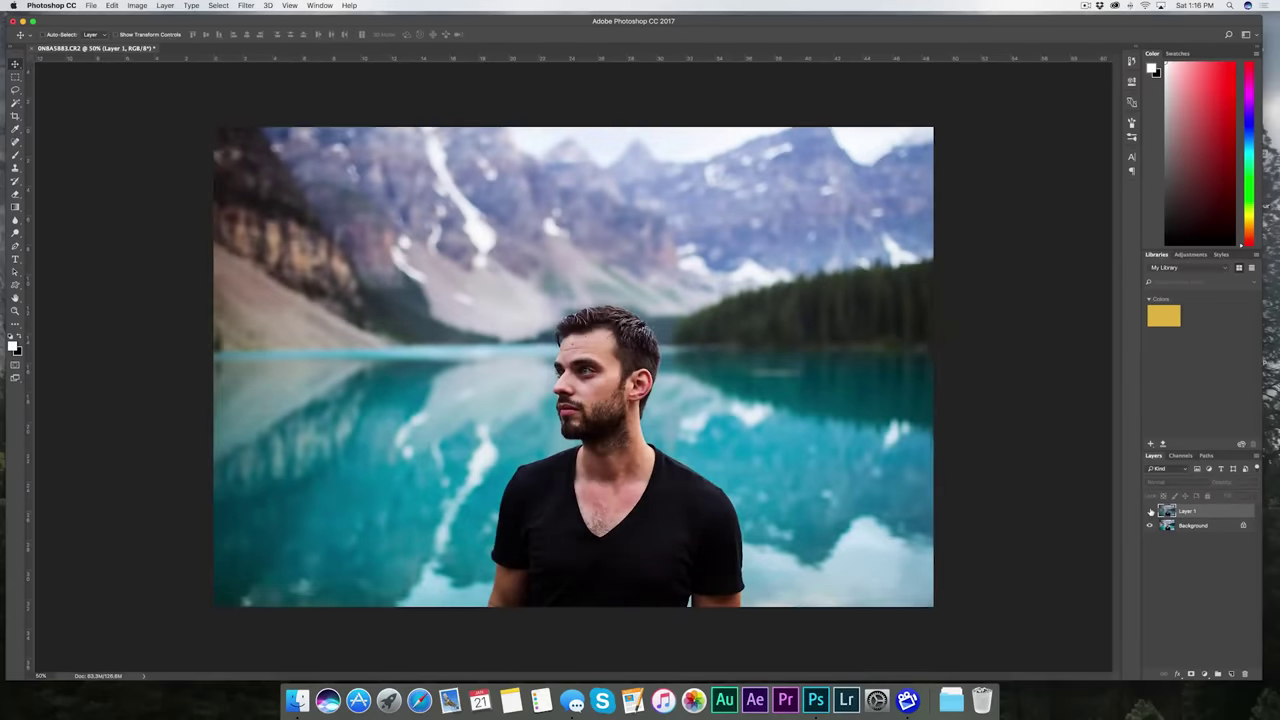
{"action": "key", "text": "super+minus"}
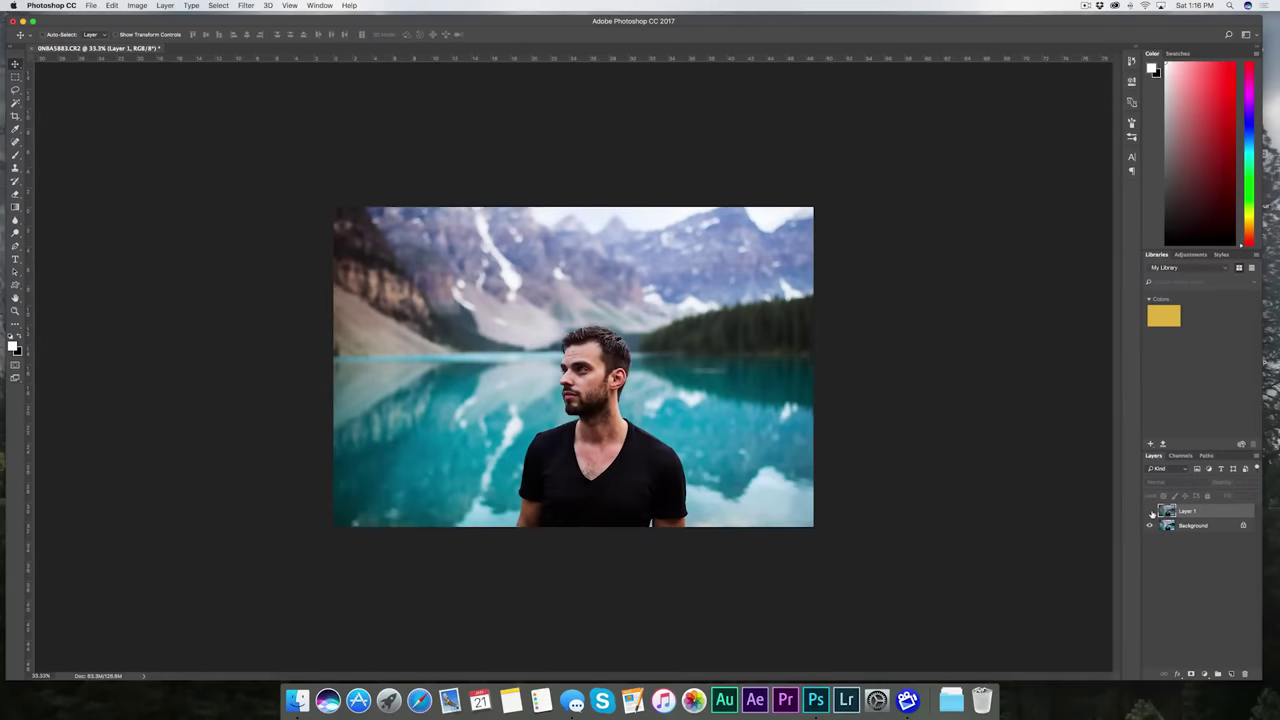